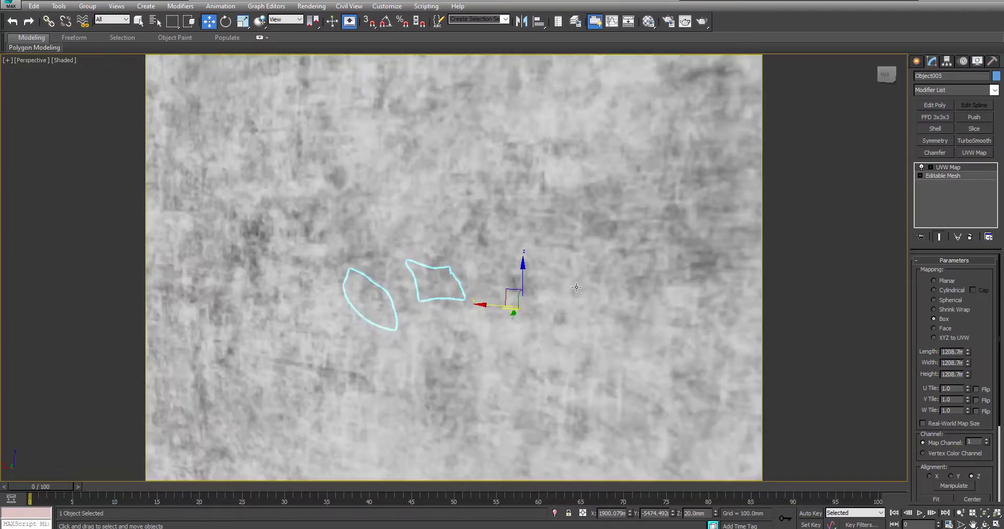
- Hide the ceiling plane to look inside the room and unhide all objects again
right_click(373, 172)
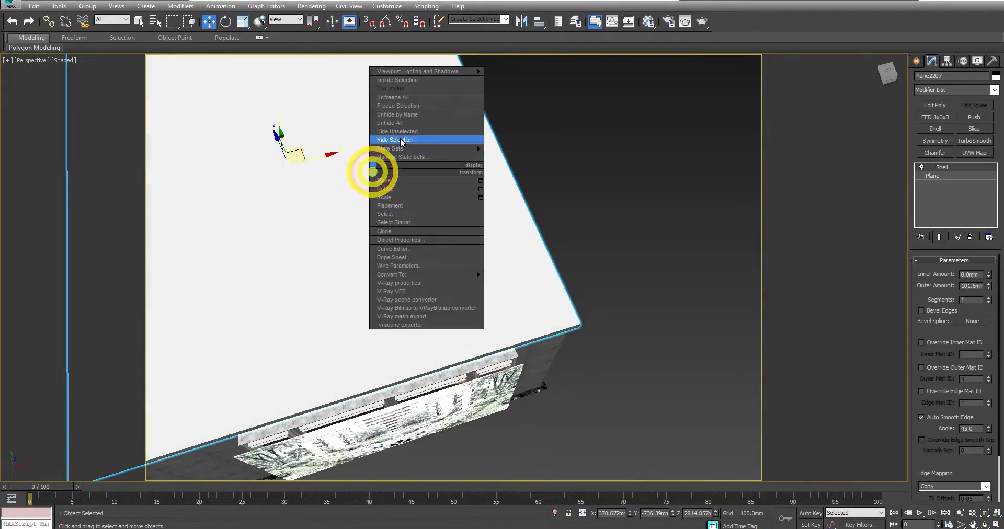
left_click(419, 135)
middle_click_drag(419, 135, 424, 251, "alt")
scroll(424, 294, "up", 2)
middle_click_drag(424, 294, 679, 126, "alt")
right_click(624, 148)
left_click(651, 100)
- Bring up a maximized wireframe Top view of the furnished room for camera placement
key("t")
key("F3")
middle_click_drag(562, 210, 522, 92)
middle_click_drag(350, 349, 302, 216)
left_click(916, 61)
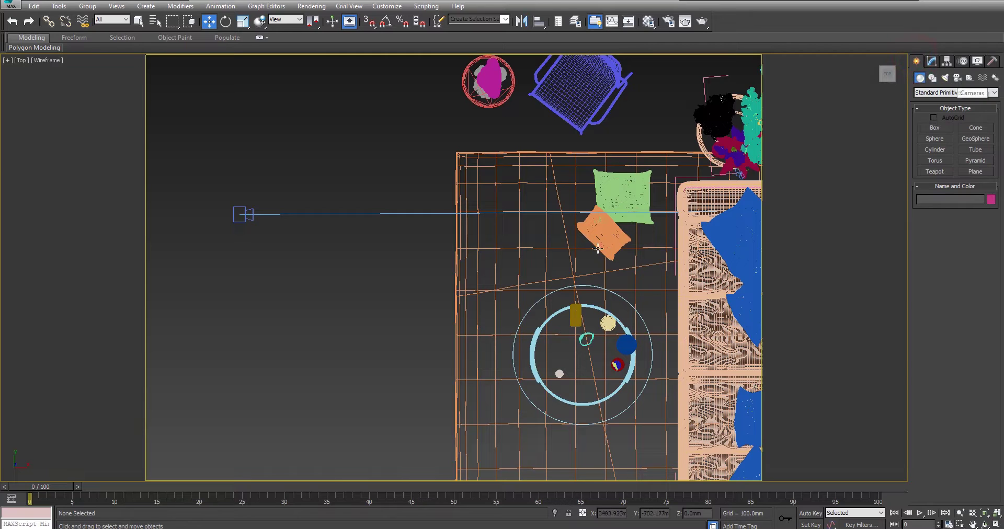
key("c")
key("F3")
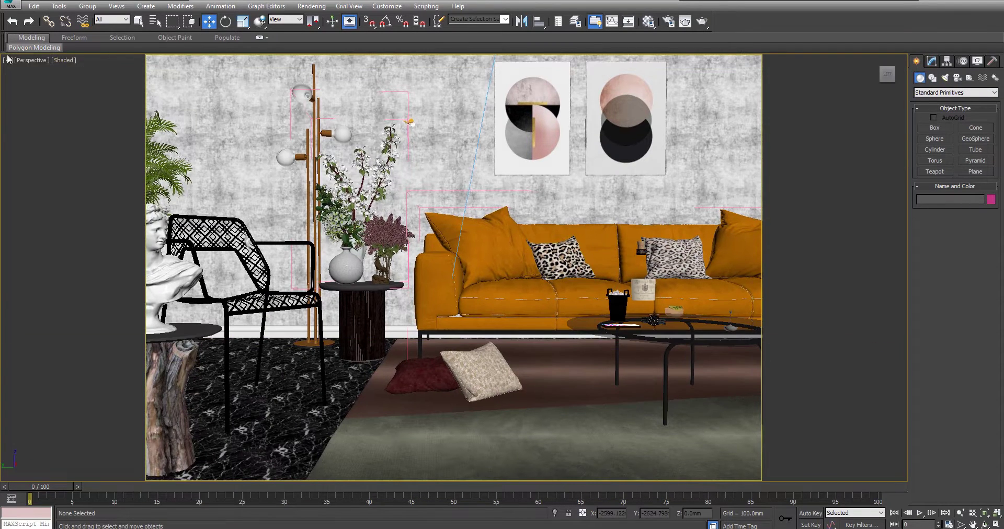
key("alt+w")
key("F3")
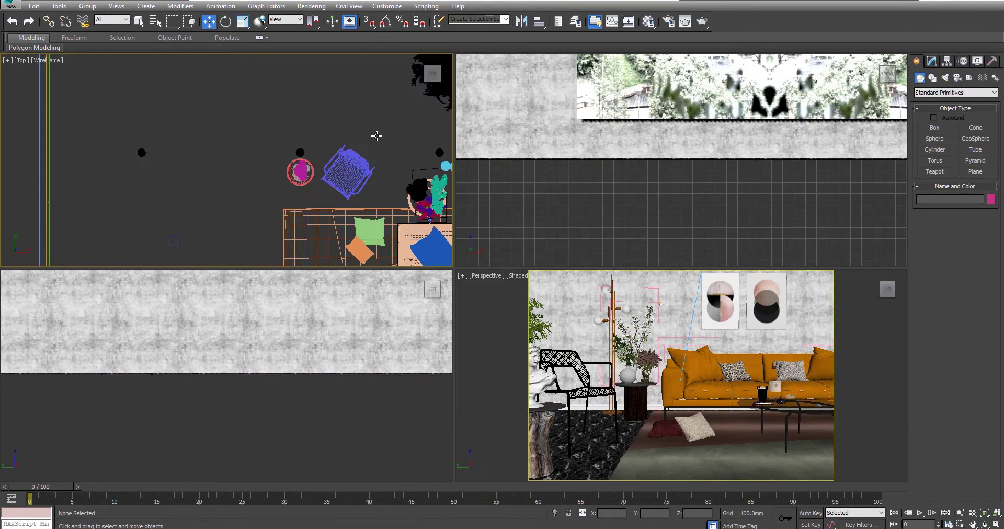
key("alt+w")
- Place a V-Ray physical camera in the Top view, aimed from the open floor toward the sofa wall
left_click(957, 78)
left_click(931, 93)
left_click(926, 109)
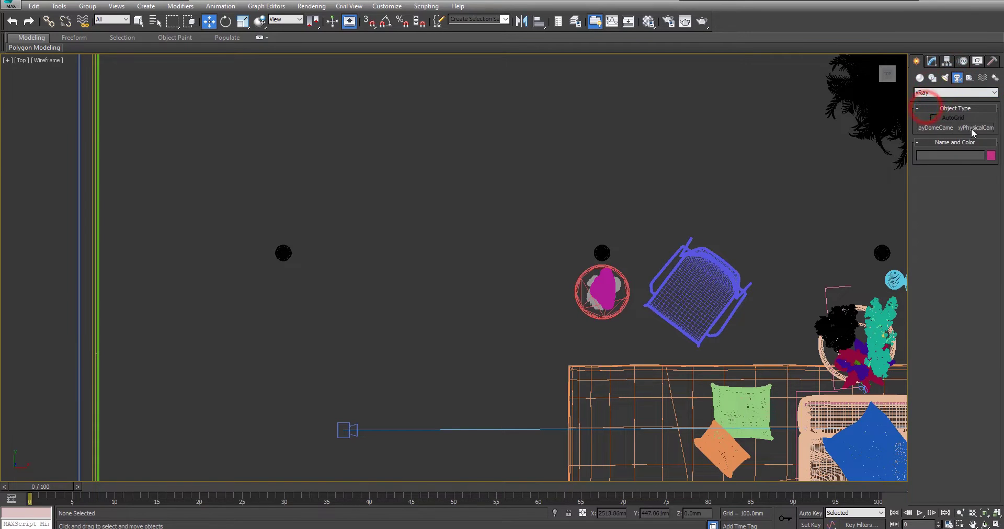
left_click(973, 129)
scroll(419, 194, "down", 4)
scroll(390, 256, "up", 1)
left_click_drag(401, 259, 508, 259)
right_click(507, 259)
- Match the V-Ray camera to the shaded perspective view of the sofa and compare it in the viewports
key("alt+w")
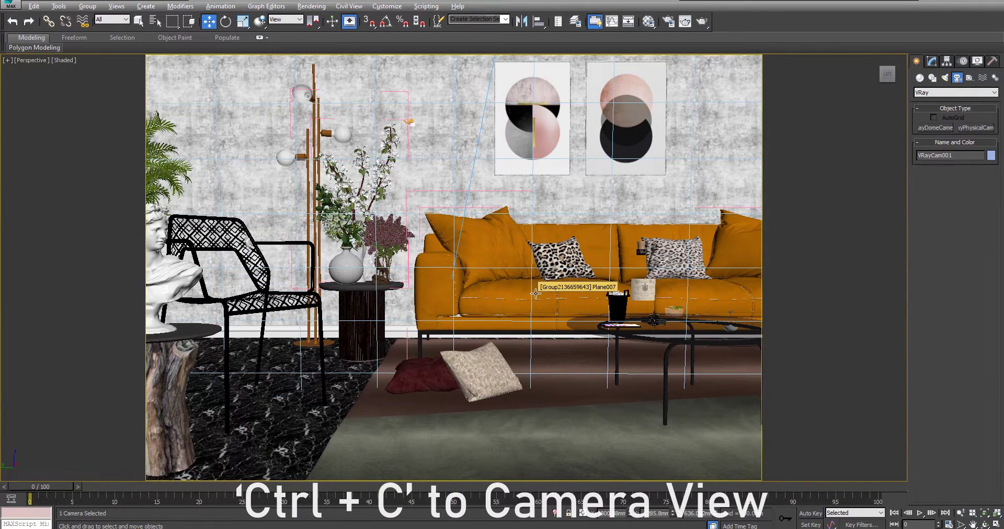
key("ctrl+c")
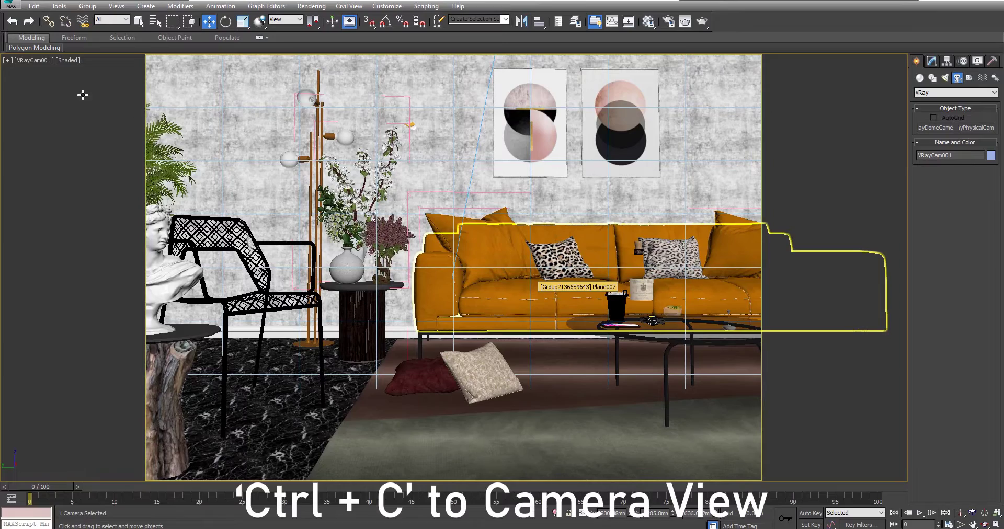
key("alt+w")
key("alt+w")
scroll(397, 227, "up", 5)
key("alt+w")
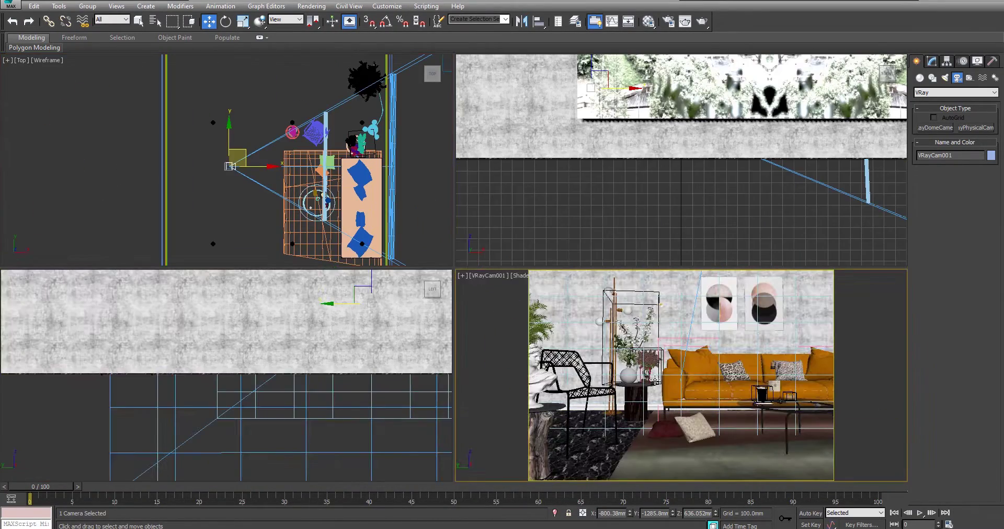
key("alt+w")
- Assign a new VRayMtl as the override material in the V-Ray global switches of the render settings
left_click(593, 305)
key("p")
mouse_move(576, 310)
middle_mouse_down()
mouse_move(408, 330)
mouse_move(586, 300)
middle_mouse_up()
middle_click_drag(696, 147, 541, 169)
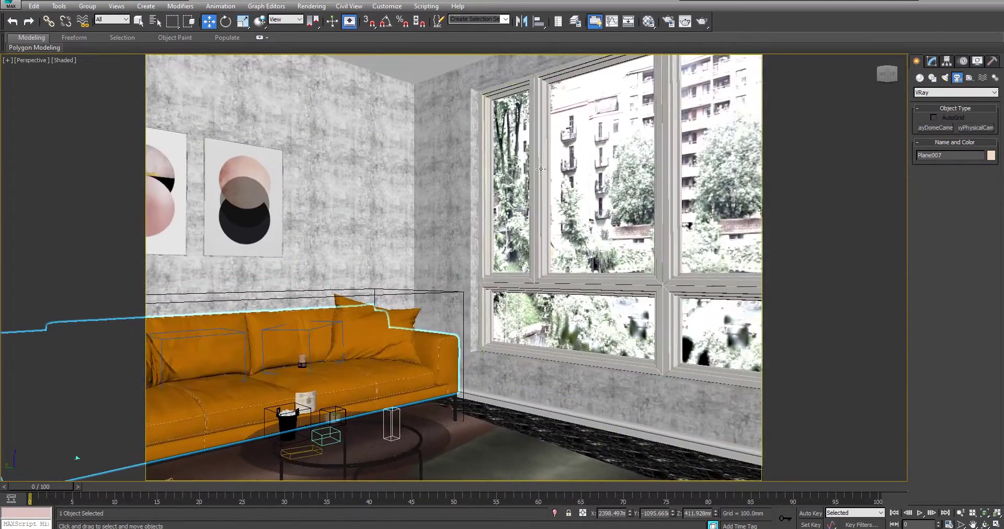
left_click(668, 21)
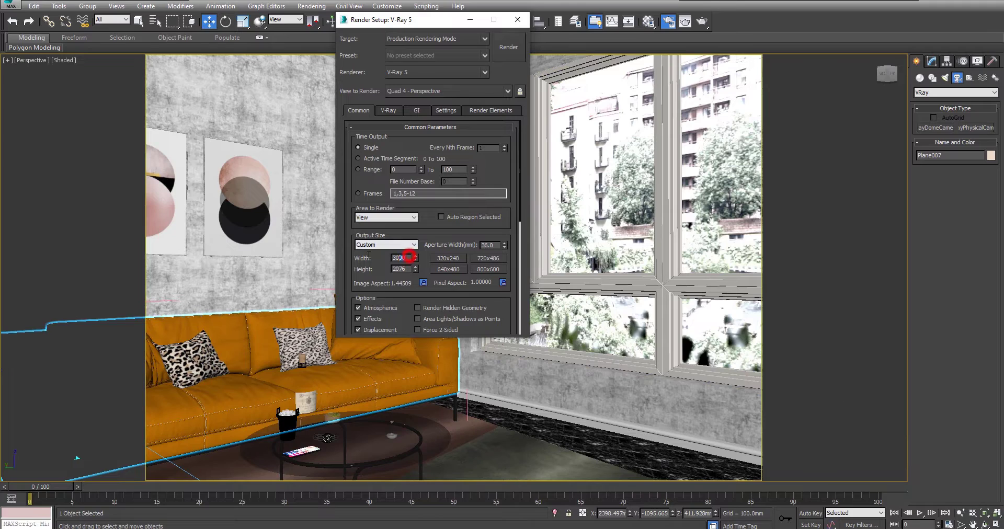
left_click(387, 110)
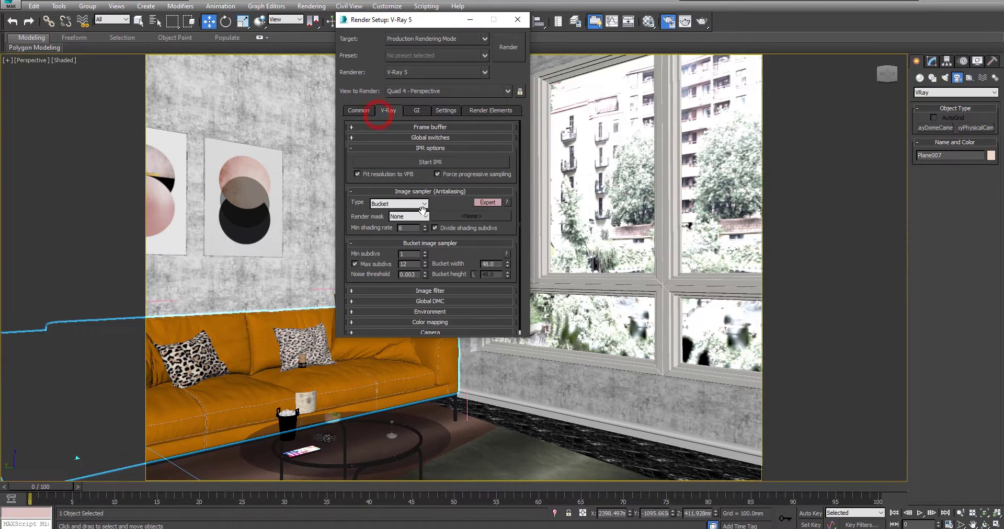
left_click(428, 137)
right_click(494, 259)
left_click(513, 287)
left_click(482, 259)
scroll(456, 376, "down", 5)
double_click(425, 388)
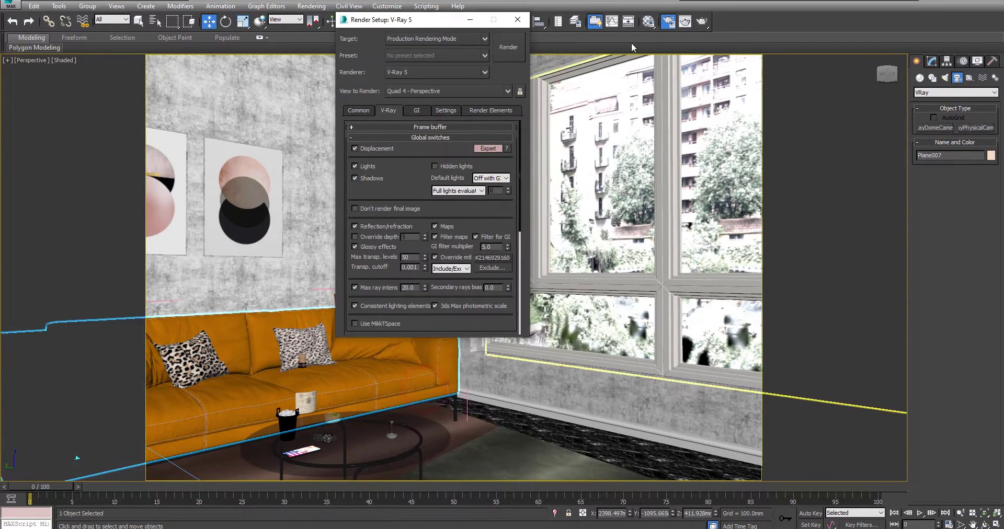
- Copy the override material as an instance into a Material Editor slot and preview it enlarged
left_click(649, 21)
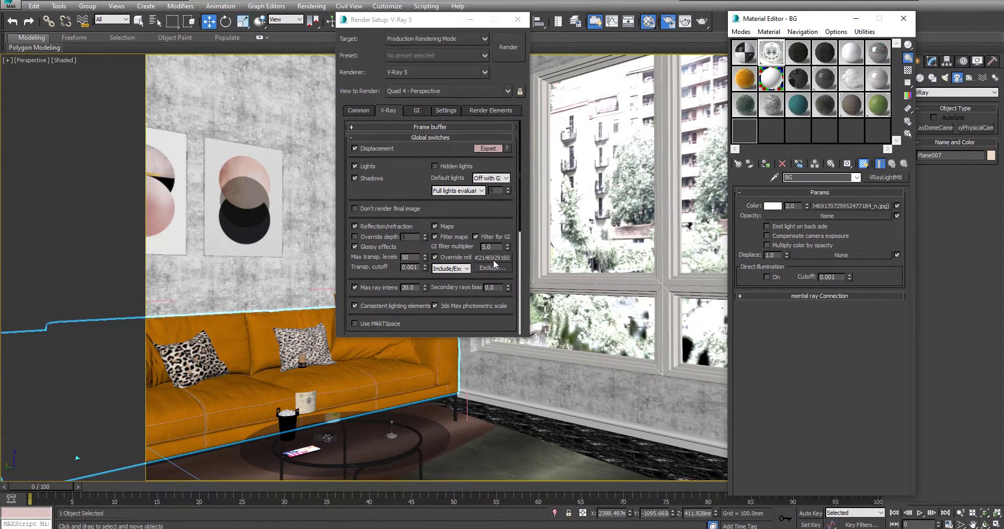
left_click_drag(491, 260, 607, 236)
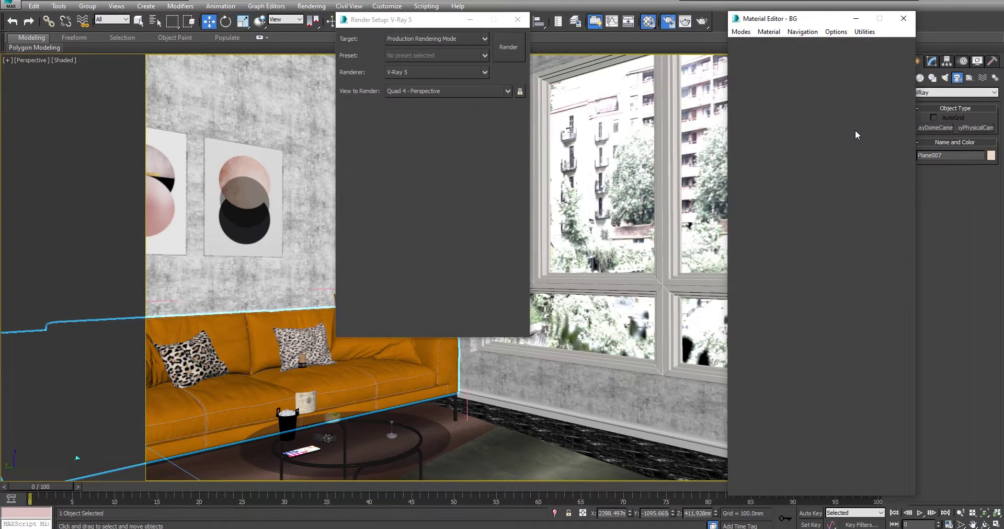
left_click(788, 289)
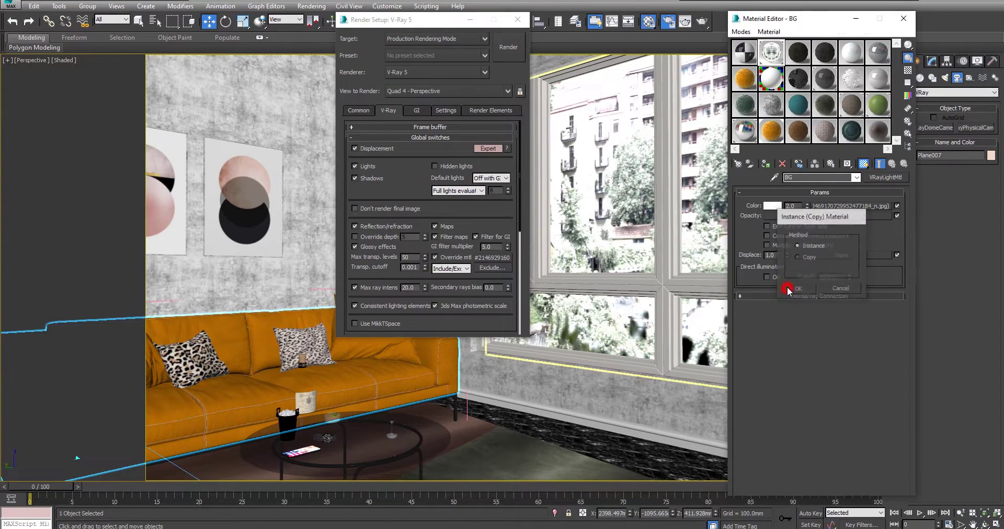
double_click(851, 135)
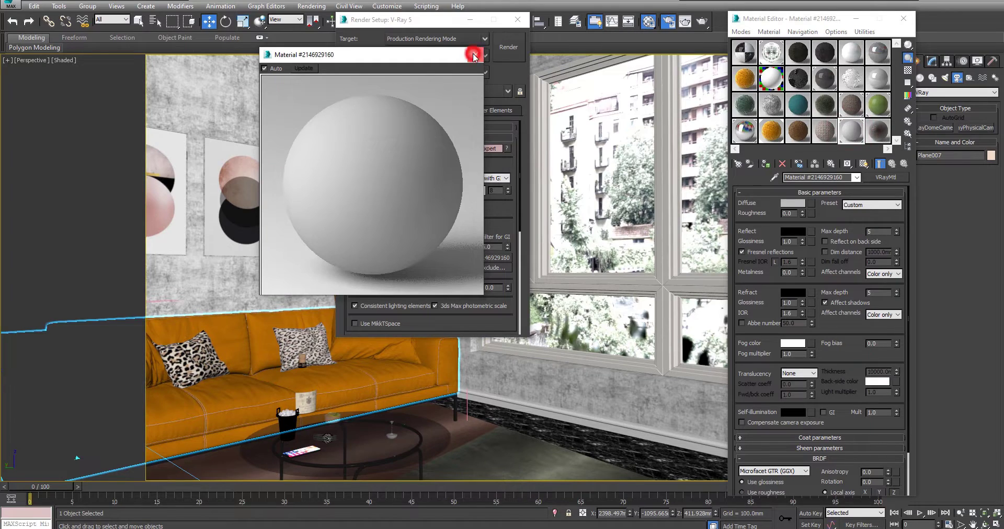
left_click(473, 56)
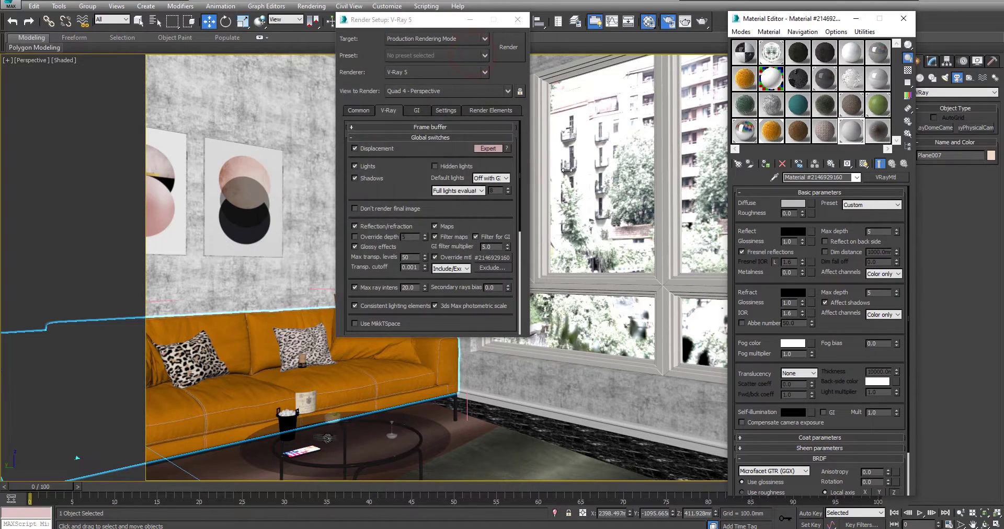
- Exclude the window, lamp_floor and BG objects from the override material and close the render and material dialogs
left_click(485, 269)
left_click(343, 162)
type("wind")
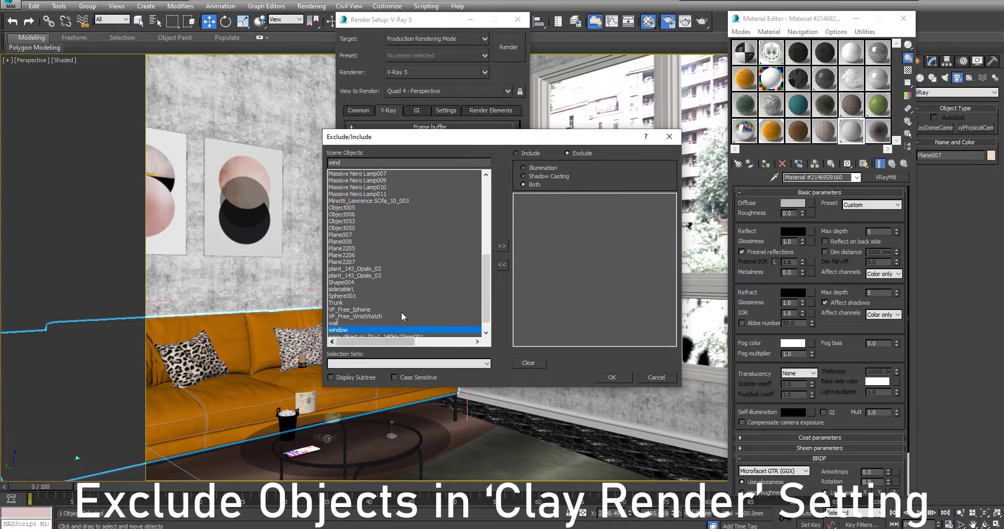
left_click(501, 246)
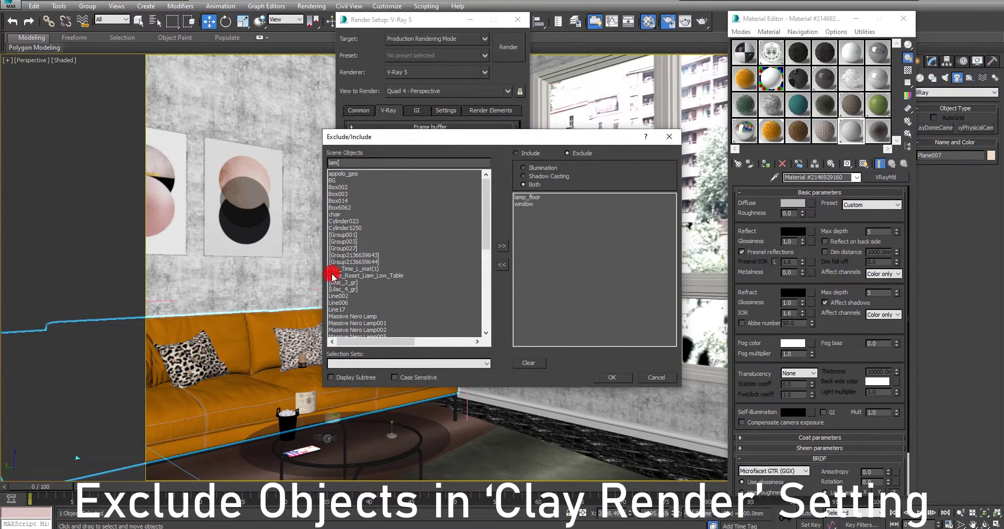
type("bg")
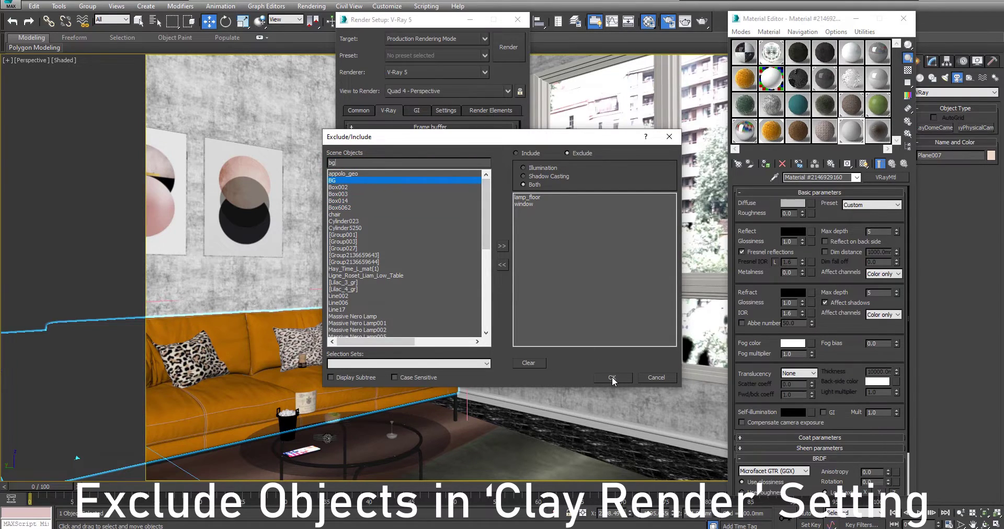
left_click(503, 245)
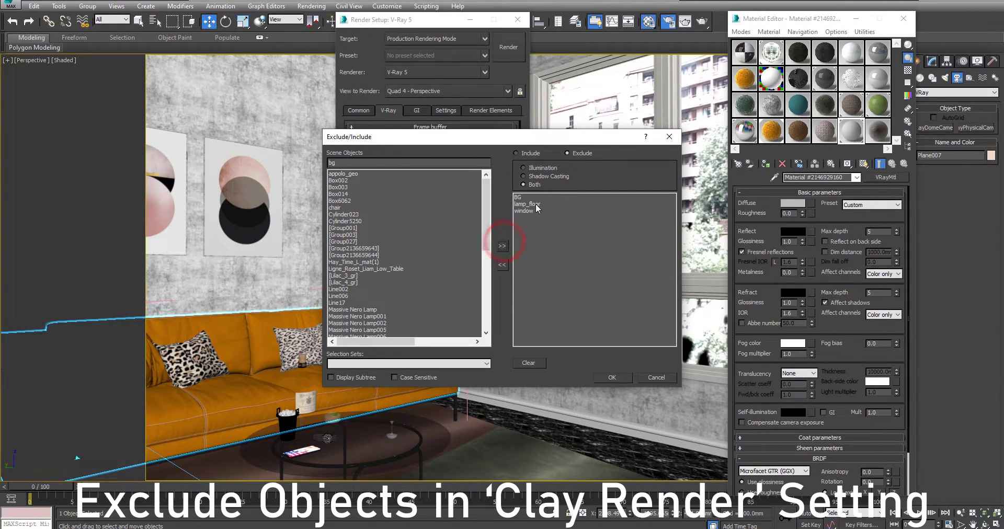
left_click(619, 377)
left_click(518, 19)
left_click(903, 19)
- Sample the material of the BG backdrop outside the window into a Material Editor slot
scroll(506, 301, "down", 10)
middle_click_drag(570, 323, 510, 353, "alt")
scroll(510, 353, "up", 3)
left_click(453, 353)
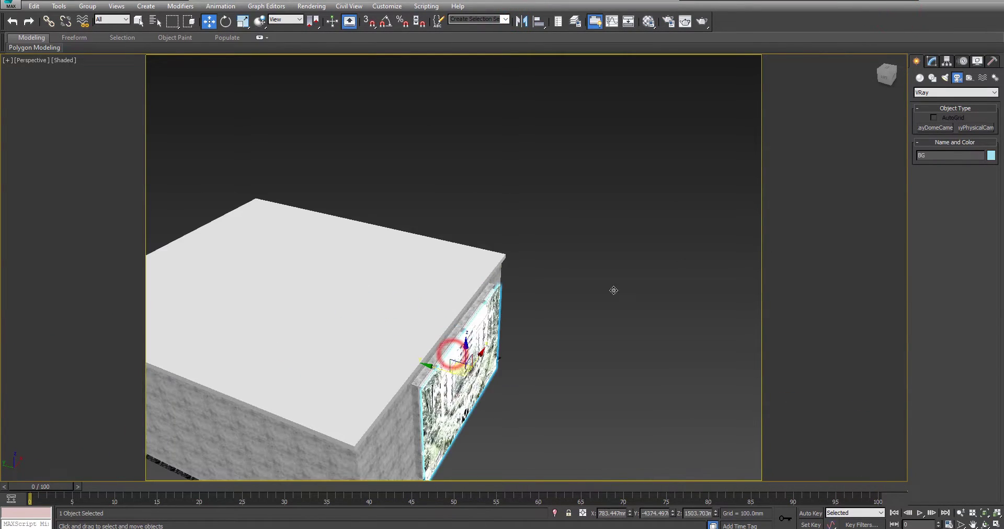
key("z")
left_click(648, 23)
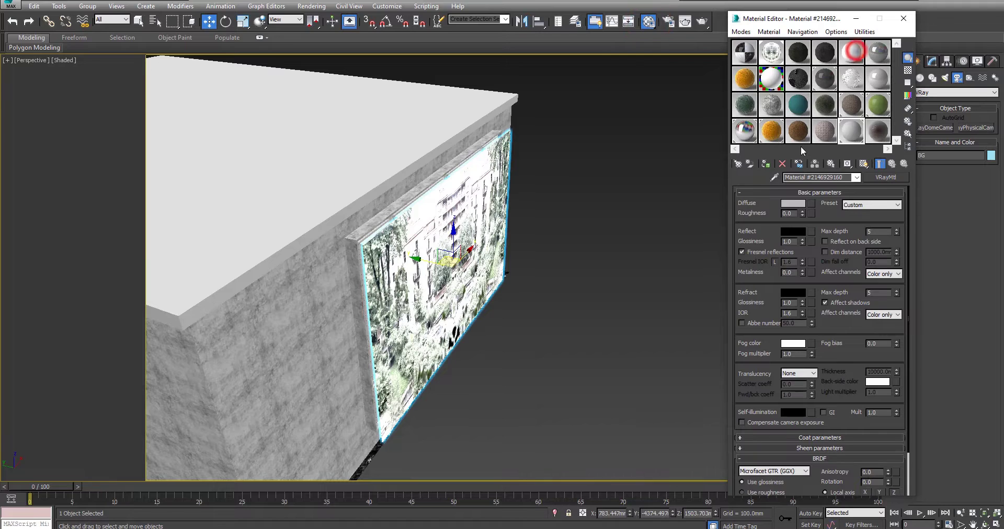
left_click(856, 51)
left_click(774, 177)
left_click(408, 263)
- Delete the BG backdrop plane outside the window and return to the V-Ray camera view
key("Delete")
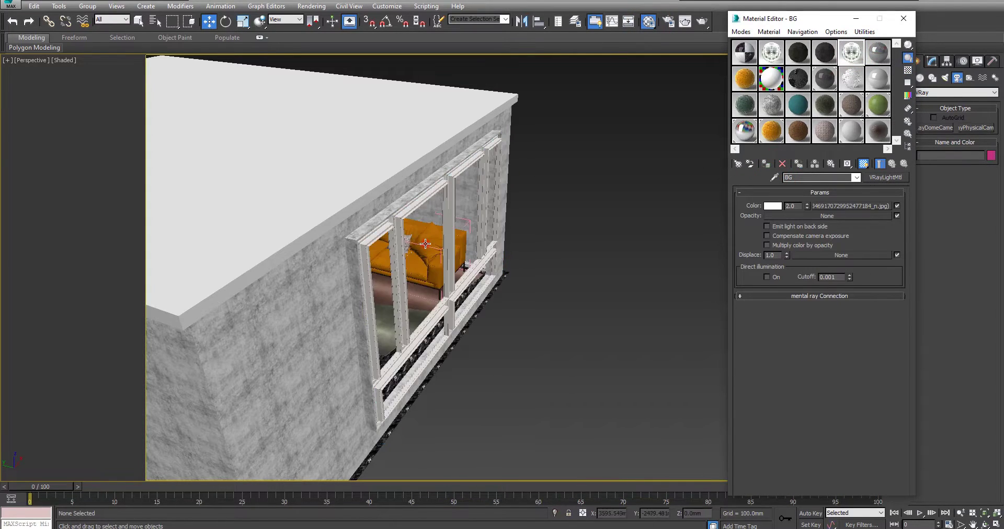
left_click(425, 243)
middle_click_drag(425, 243, 392, 235, "alt")
scroll(391, 235, "down", 3)
key("c")
left_click(898, 20)
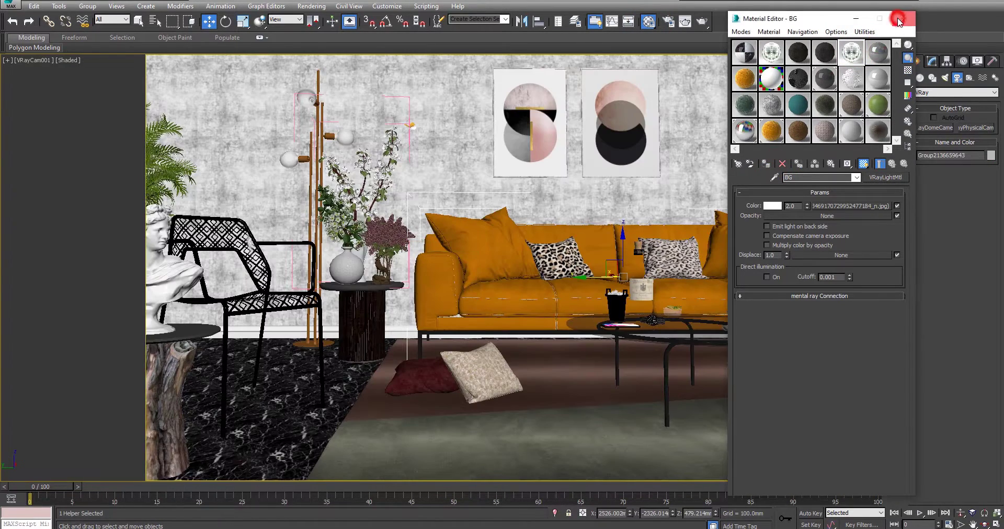
left_click(770, 81)
- Select the active view's camera and set its F-Number to 5.0
left_click(32, 60)
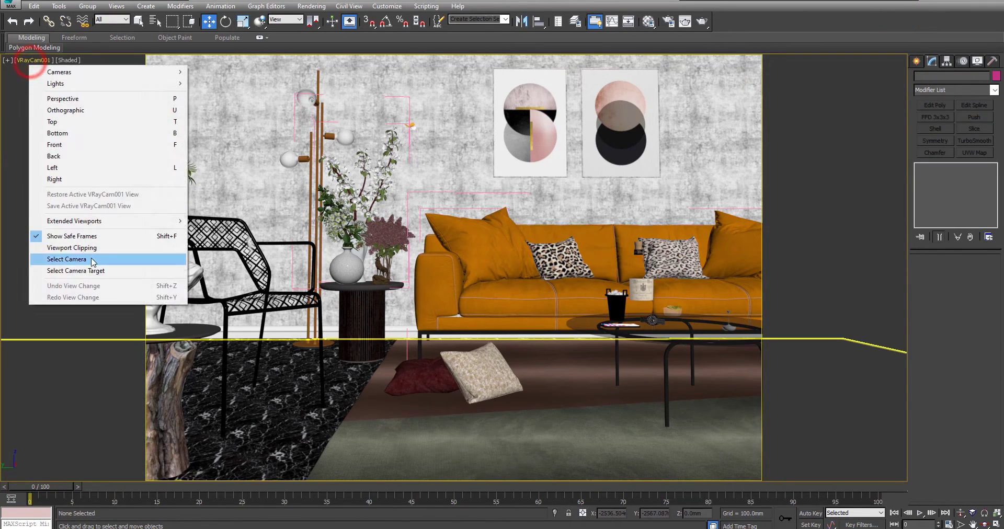
left_click(66, 259)
scroll(988, 372, "down", 2)
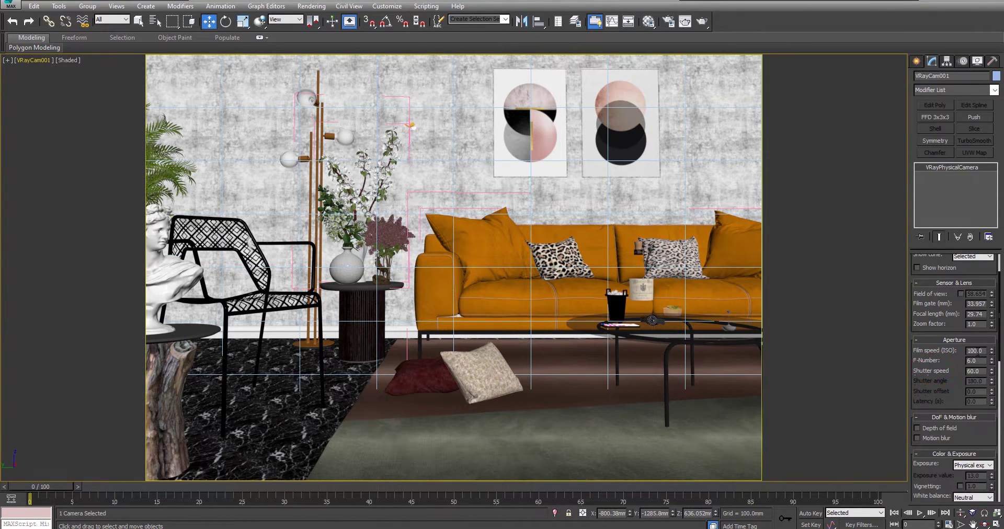
left_click_drag(983, 352, 823, 359)
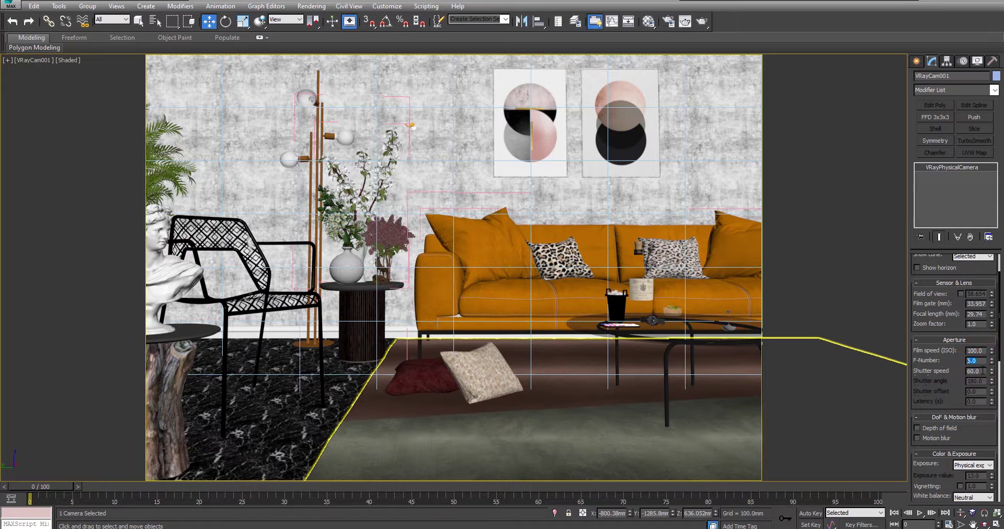
scroll(941, 402, "down", 5)
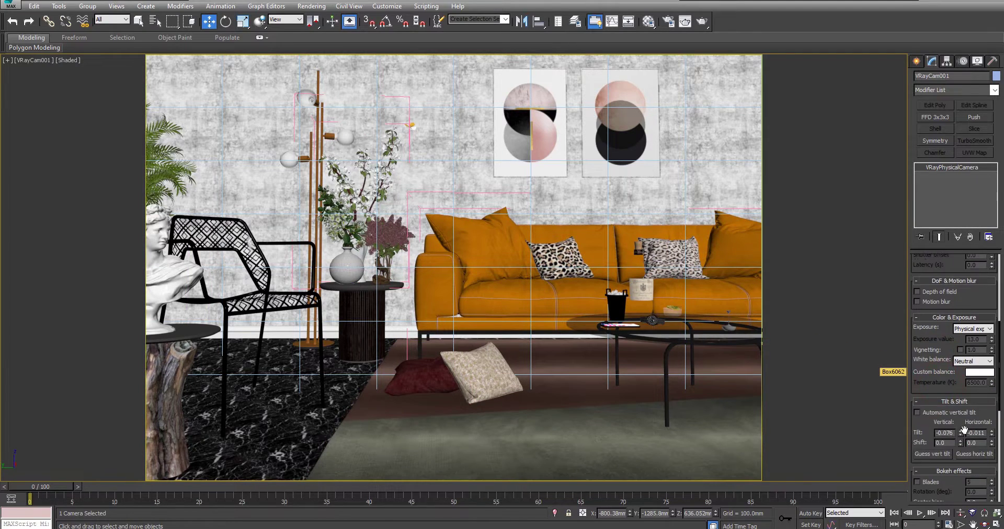
- Create a sphere-type VRayLight in the Top view, outside the building on the window side
key("p")
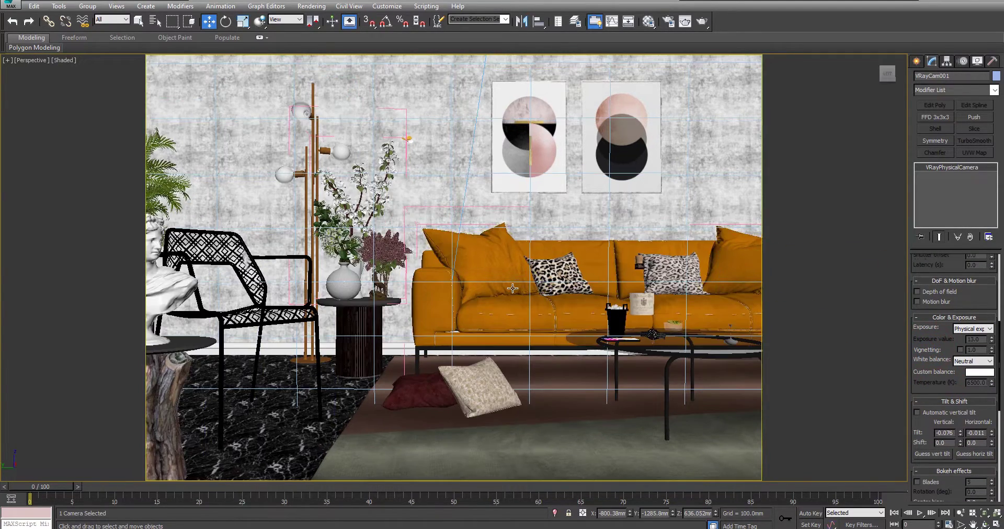
key("t")
scroll(512, 287, "down", 5)
middle_click_drag(515, 270, 534, 216)
scroll(533, 216, "down", 3)
left_click(498, 247)
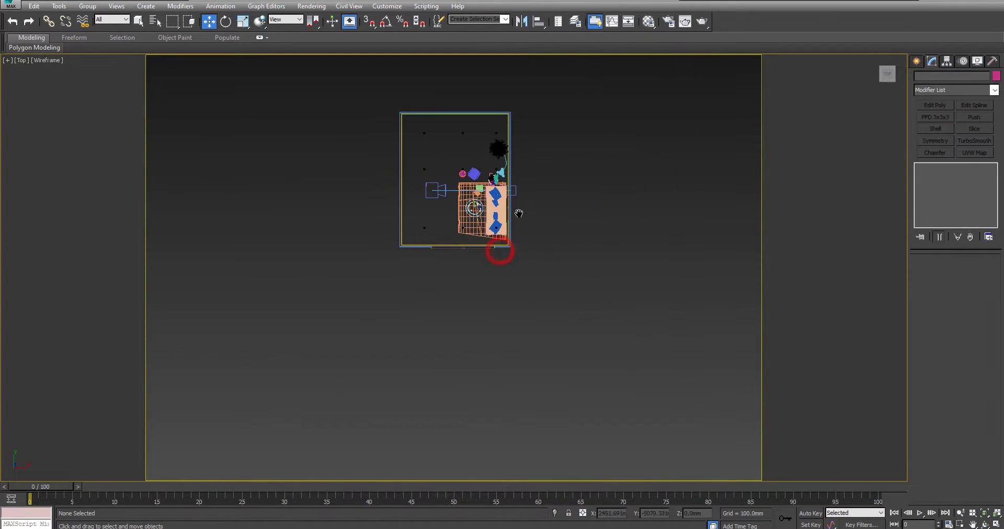
scroll(539, 180, "down", 4)
left_click(917, 61)
left_click(947, 80)
left_click(946, 92)
left_click(921, 113)
left_click(938, 128)
left_click(972, 194)
left_click(974, 220)
scroll(529, 216, "up", 3)
left_click(472, 243)
left_click(495, 262)
- Raise the sphere light above roof level and move it farther away from the window side of the building
key("w")
key("p")
middle_click_drag(522, 236, 592, 146, "alt")
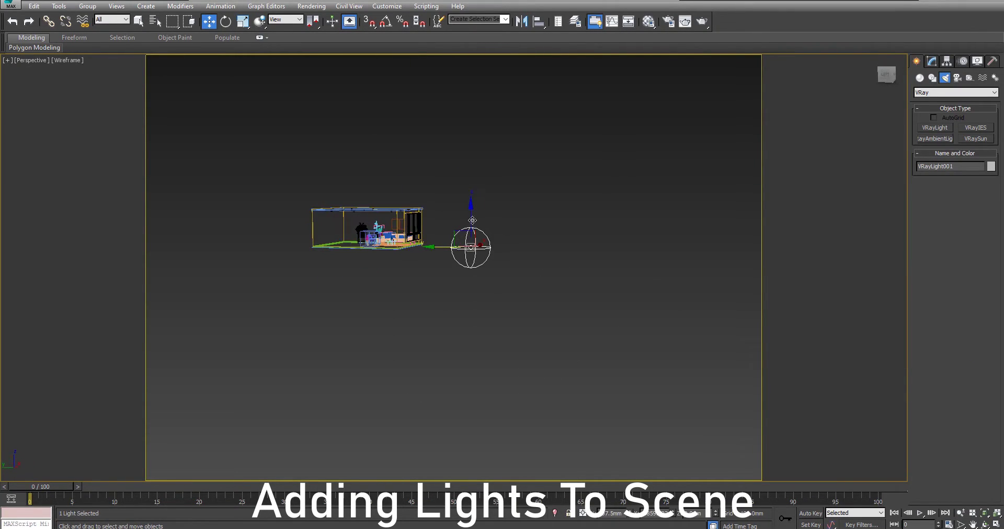
left_click_drag(471, 217, 471, 150)
key("F3")
middle_click_drag(454, 196, 464, 203, "alt")
left_click_drag(425, 178, 458, 179)
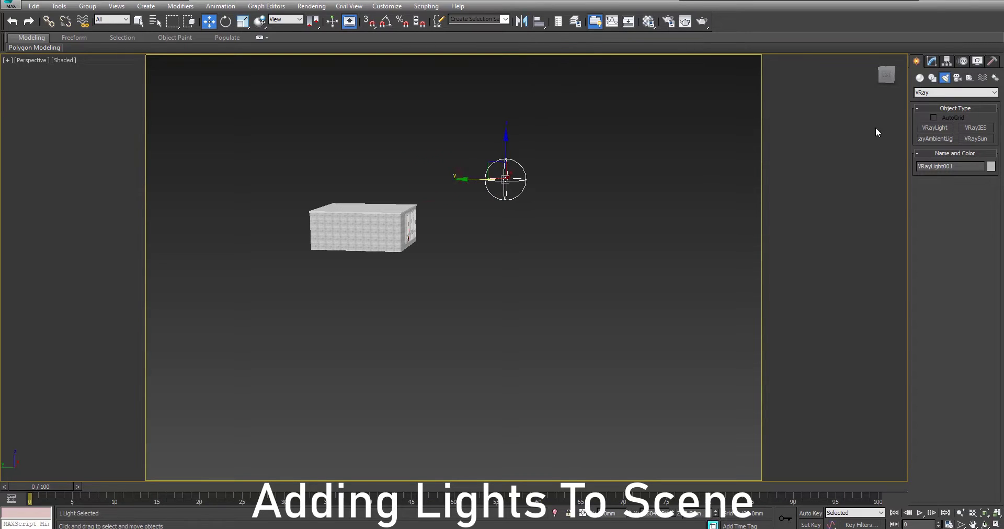
- Set the sphere light's radius to 900 mm
left_click(933, 62)
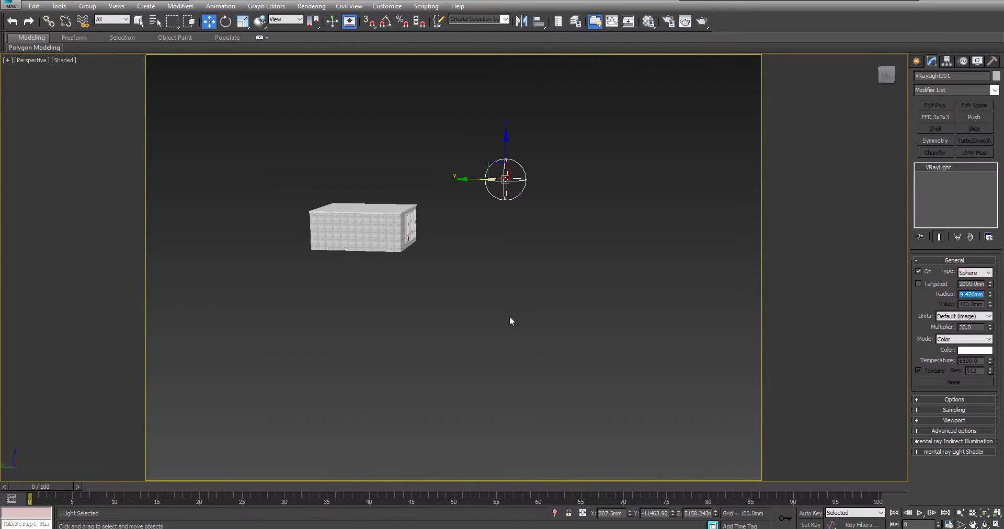
key("BackSpace")
key("BackSpace")
type("900")
key("Return")
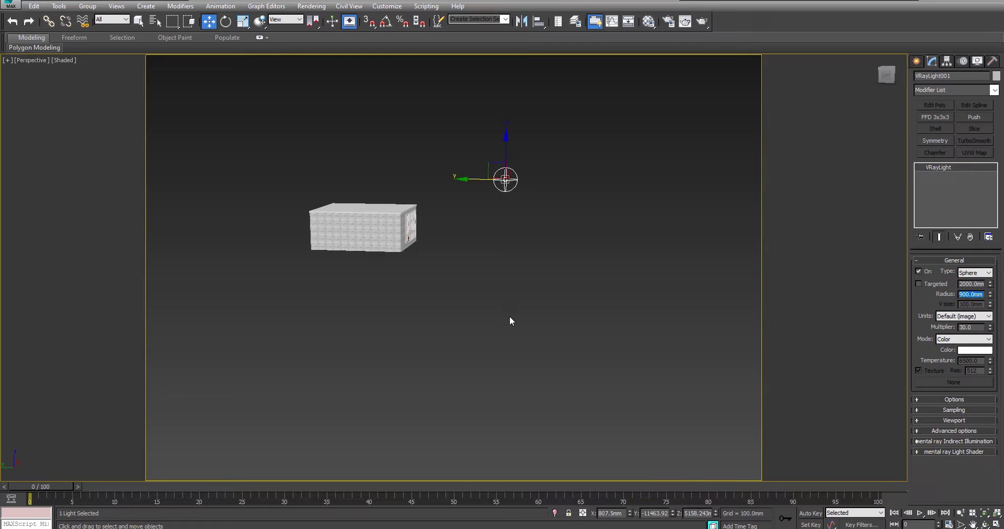
- Set the sphere light's multiplier to 700, make it invisible, and turn off Affect specular and Affect reflections
scroll(506, 174, "up", 3)
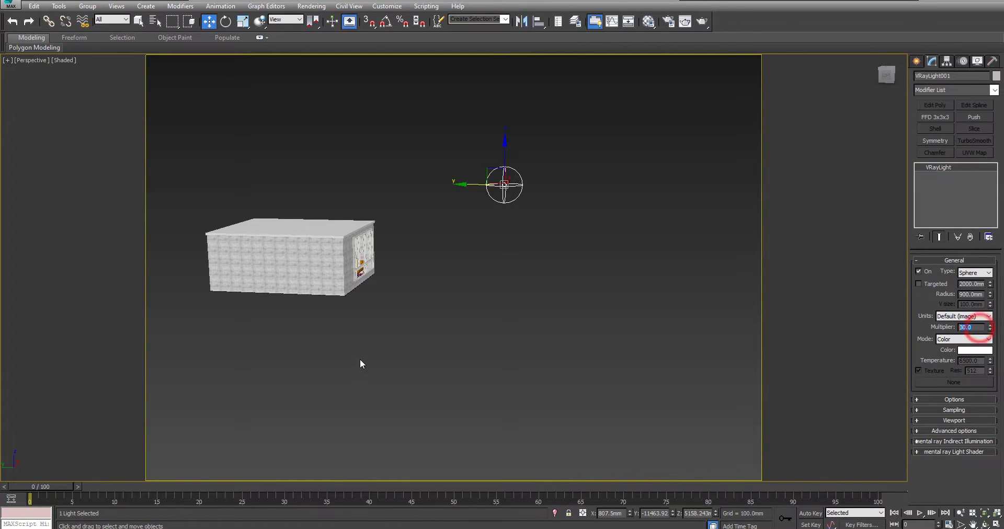
left_click(943, 400)
left_click(932, 431)
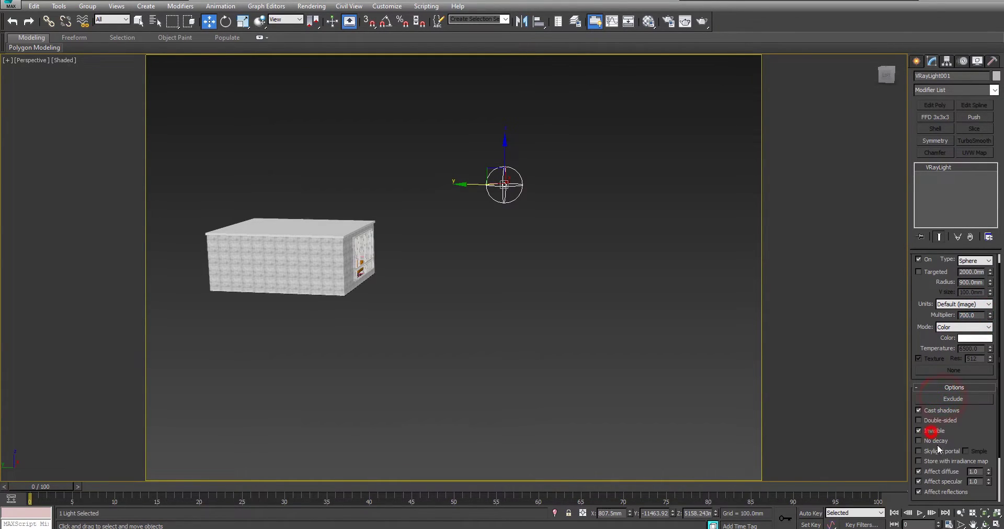
middle_click_drag(387, 189, 384, 222, "alt")
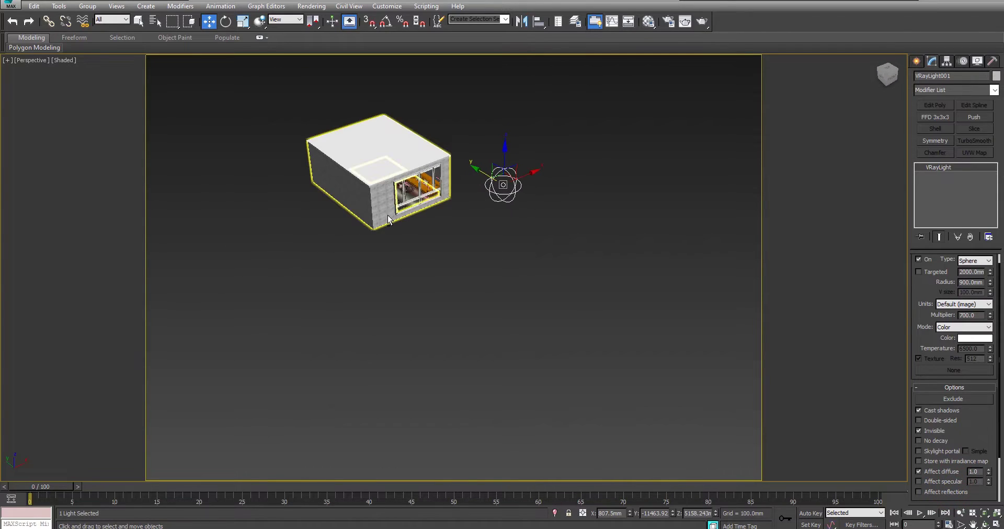
- Test-render the camera view with the single sphere light, check the image in the frame buffer and close it
key("c")
left_click(707, 22)
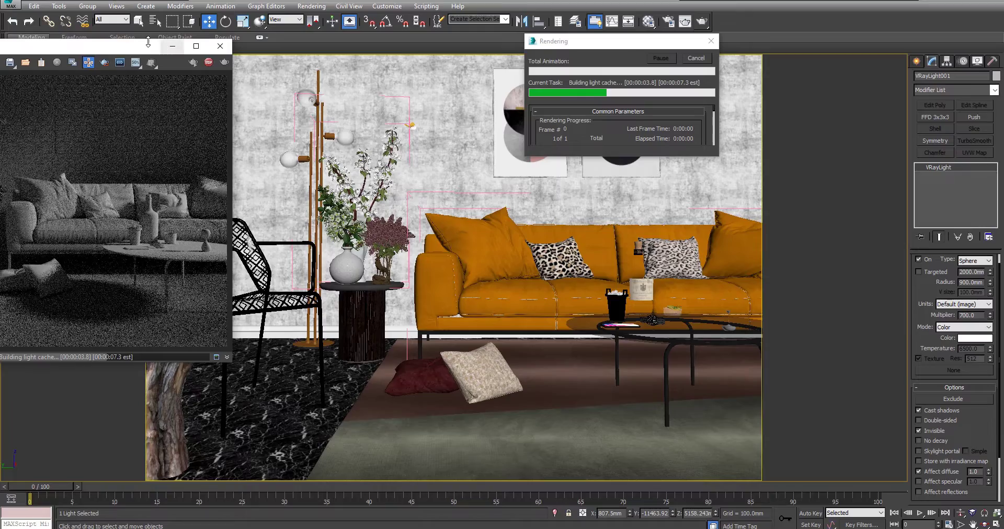
left_click_drag(146, 46, 380, 45)
left_click(442, 63)
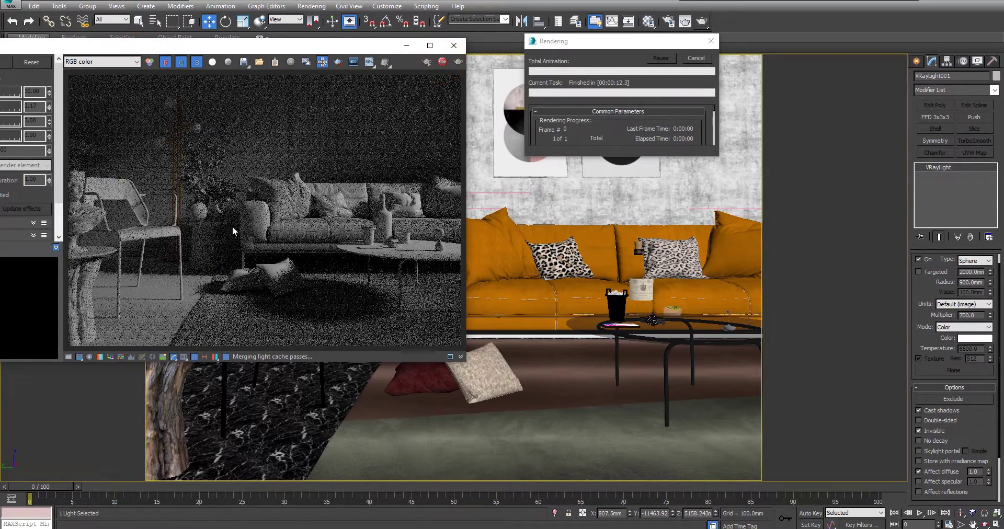
left_click_drag(350, 47, 627, 35)
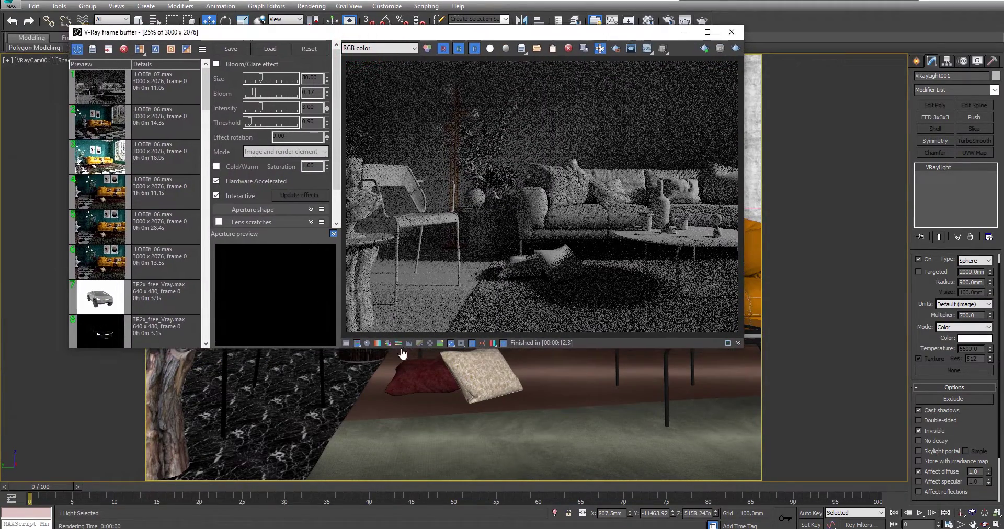
left_click(731, 32)
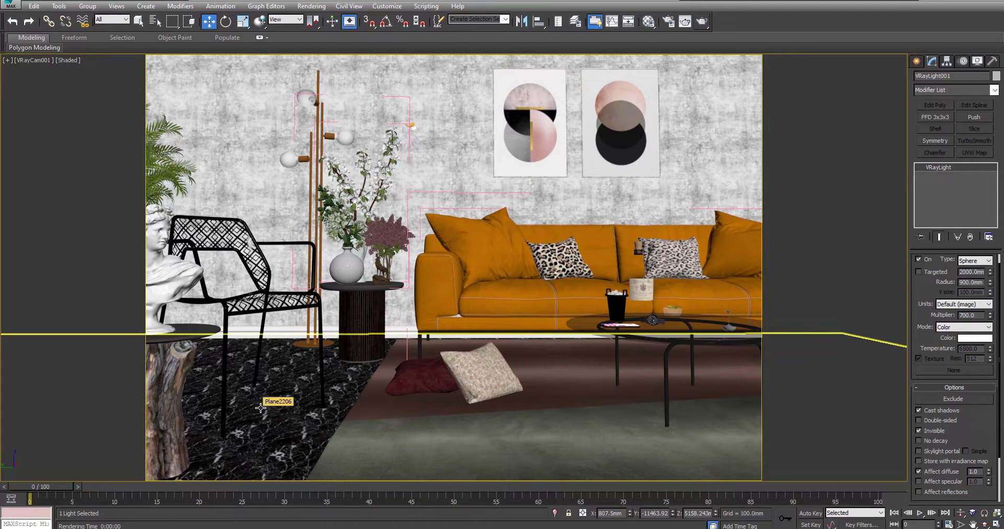
- Make two copies of the sphere light in the Top view, outside the building on the window side
key("t")
mouse_move(472, 320)
left_mouse_down("shift")
mouse_move(403, 267)
mouse_move(403, 242)
mouse_move(553, 253)
left_mouse_up("shift")
left_click(504, 309)
left_click(504, 309)
- Select the two sphere lights closest to the building and move them farther away from its window side
left_click(417, 247, "ctrl")
key("p")
mouse_move(417, 246)
middle_mouse_down("alt")
mouse_move(513, 162)
mouse_move(415, 251)
middle_mouse_up("alt")
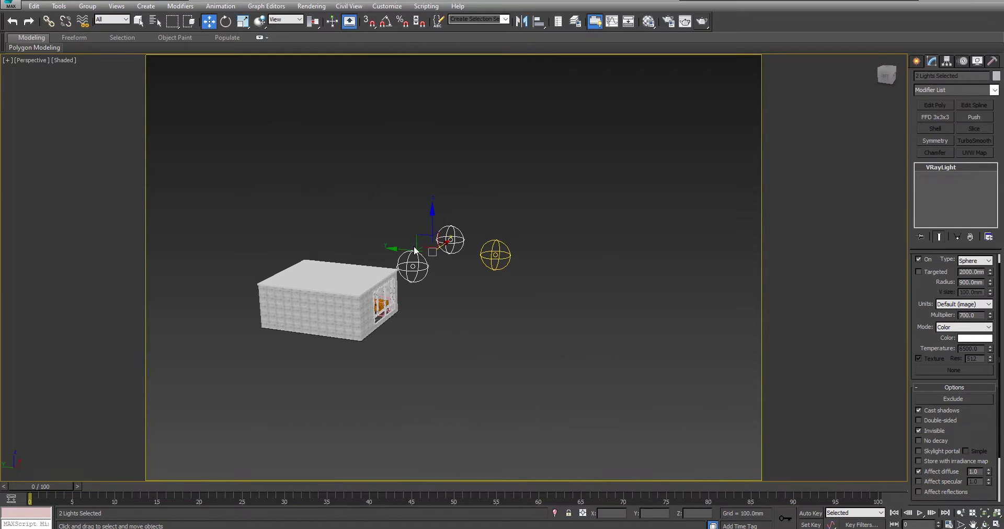
left_click_drag(434, 234, 543, 265)
- Render the camera view with all three sphere lights and inspect the lighting in the frame buffer
key("c")
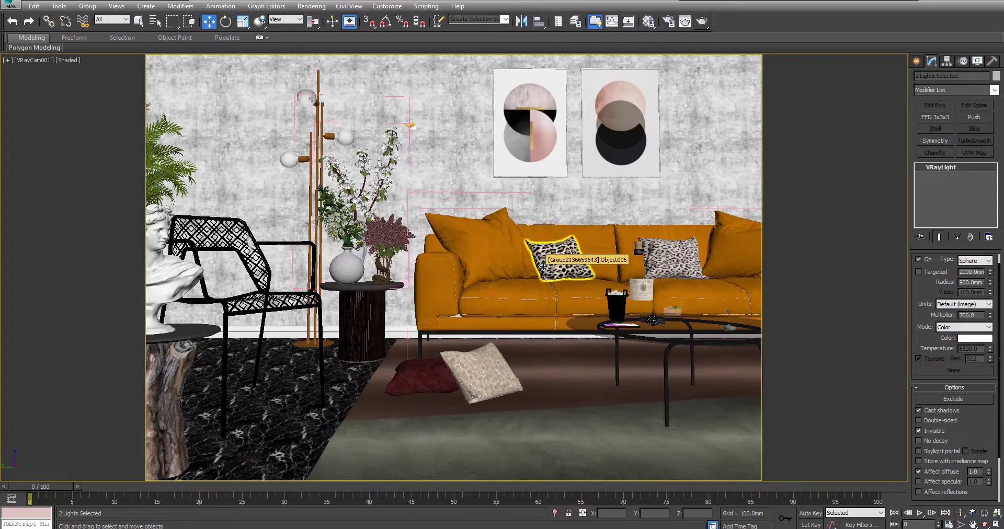
left_click(702, 21)
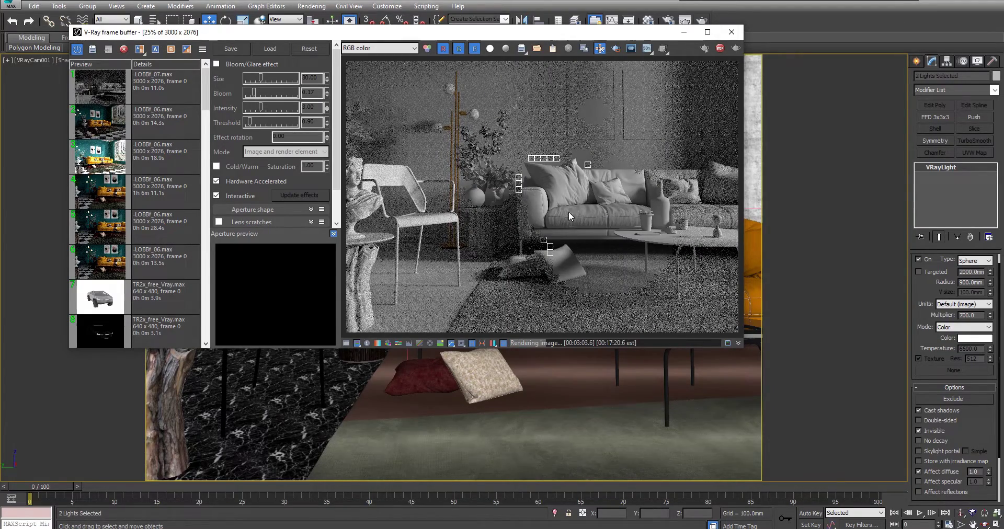
scroll(569, 212, "up", 1)
middle_click_drag(494, 186, 555, 177)
scroll(556, 311, "down", 1)
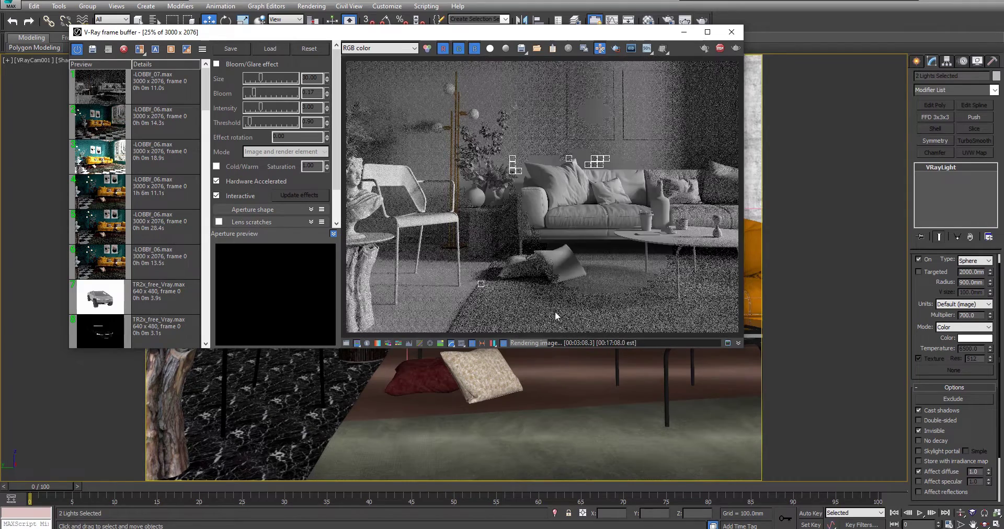
- Hide the frame buffer's history and lens effects sections, examine the sofa and table up close, and stop the render
left_click(471, 344)
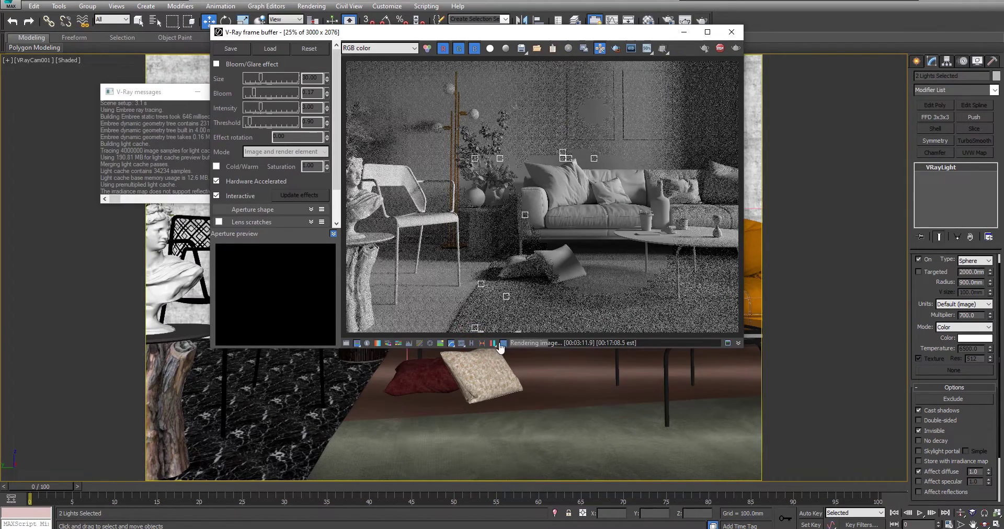
left_click(503, 343)
scroll(549, 198, "up", 2)
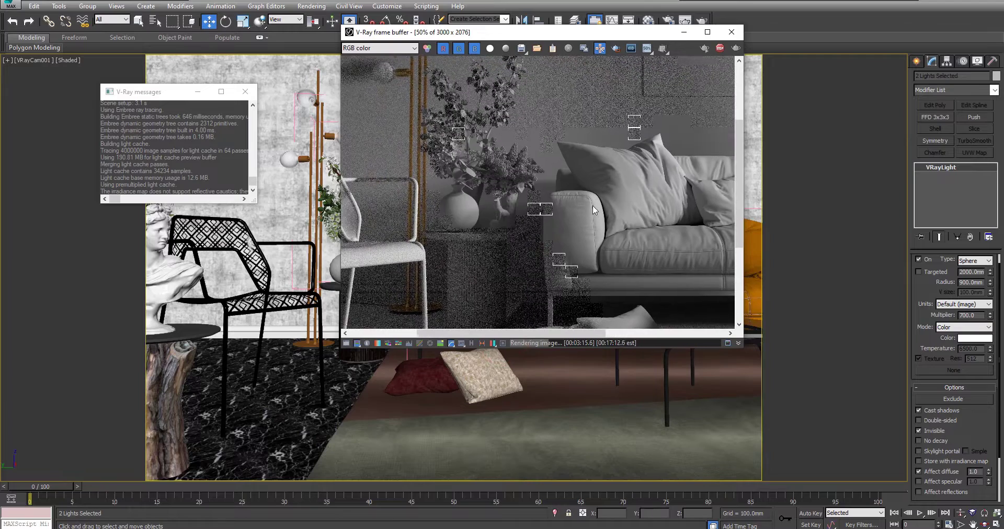
scroll(468, 220, "down", 2)
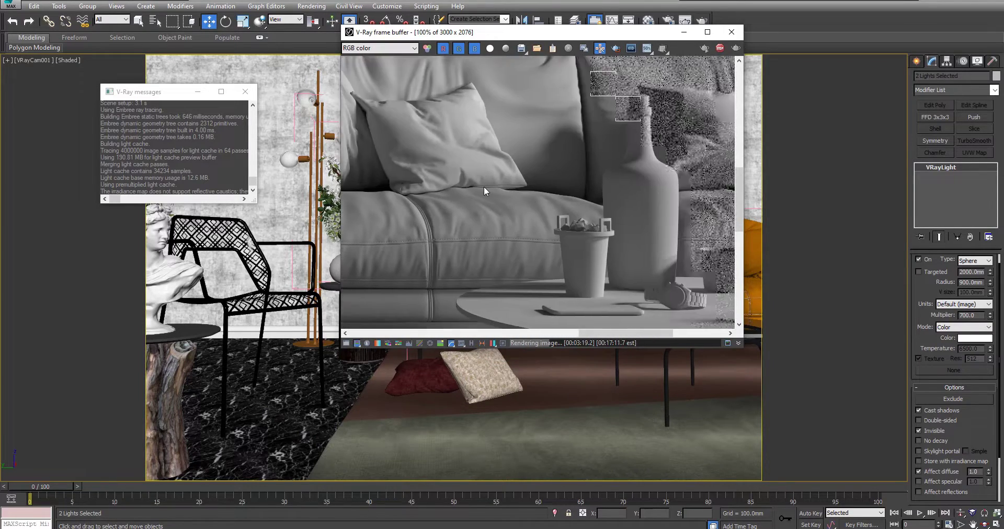
left_click(720, 49)
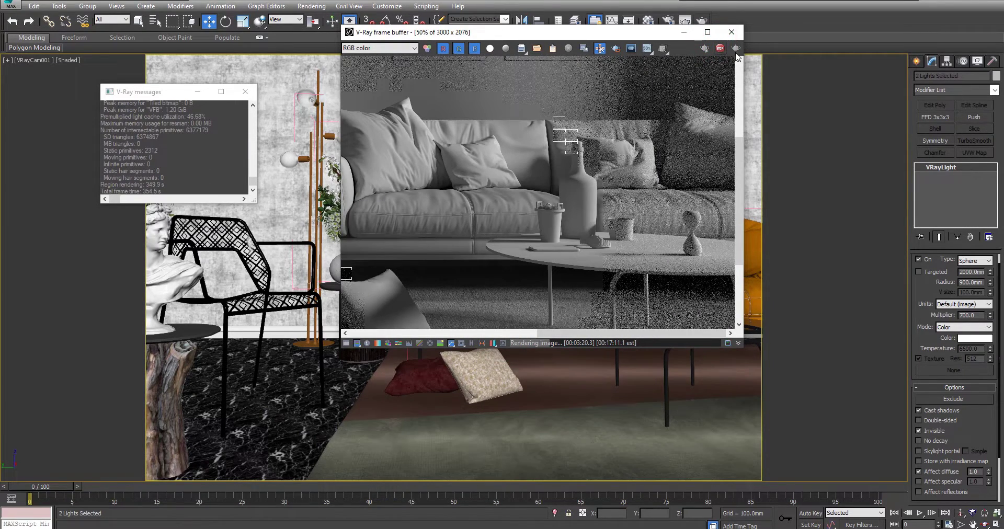
left_click(732, 32)
- Set the render output width to 1000 pixels in the render setup, keeping the image aspect locked
left_click(668, 21)
left_click(359, 110)
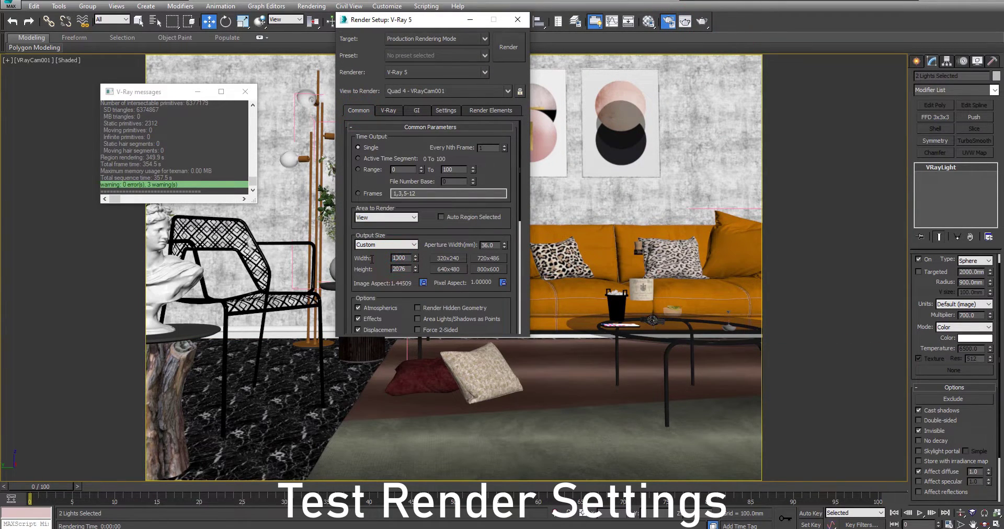
left_click(388, 111)
- Set the irradiance map preset to Very low and the light cache subdivs to 1000
left_click(409, 111)
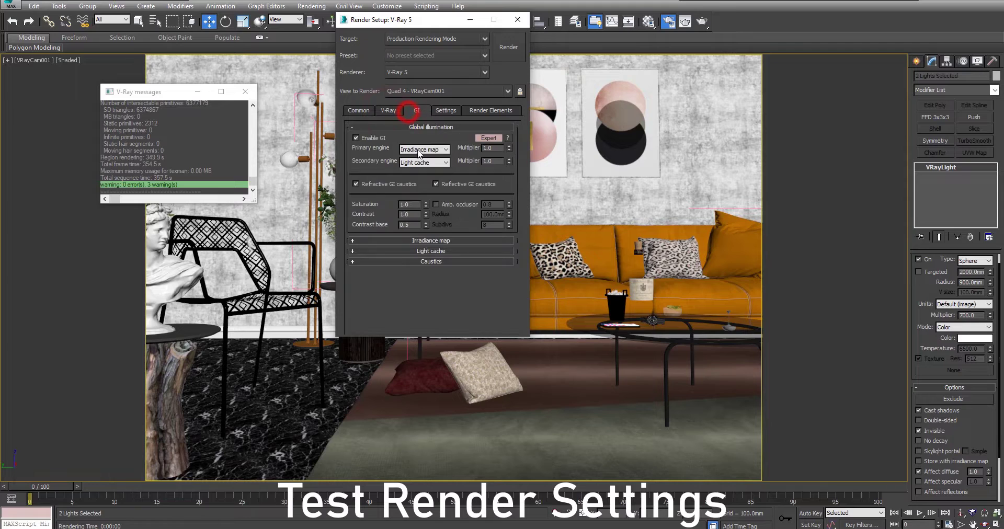
left_click(428, 239)
left_click(428, 137)
left_click(418, 153)
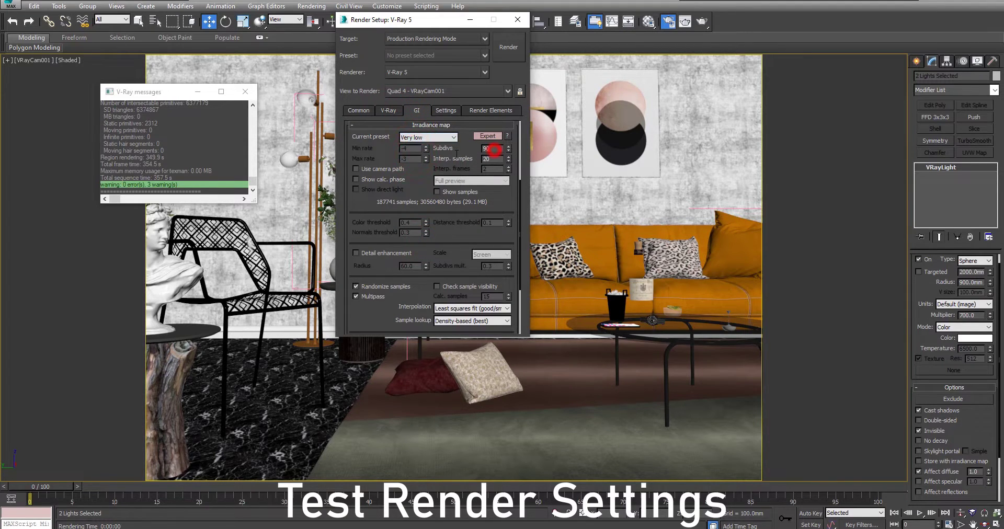
left_click(447, 128)
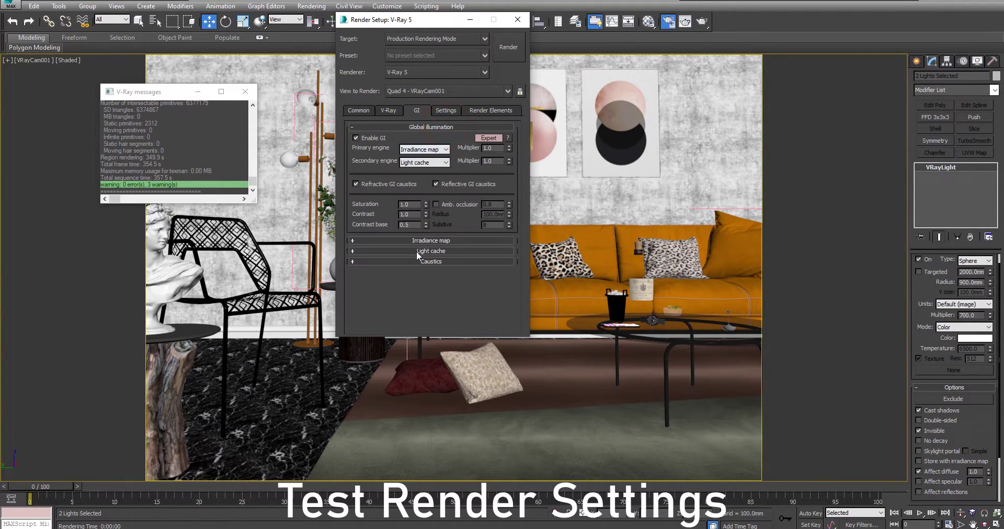
left_click(417, 252)
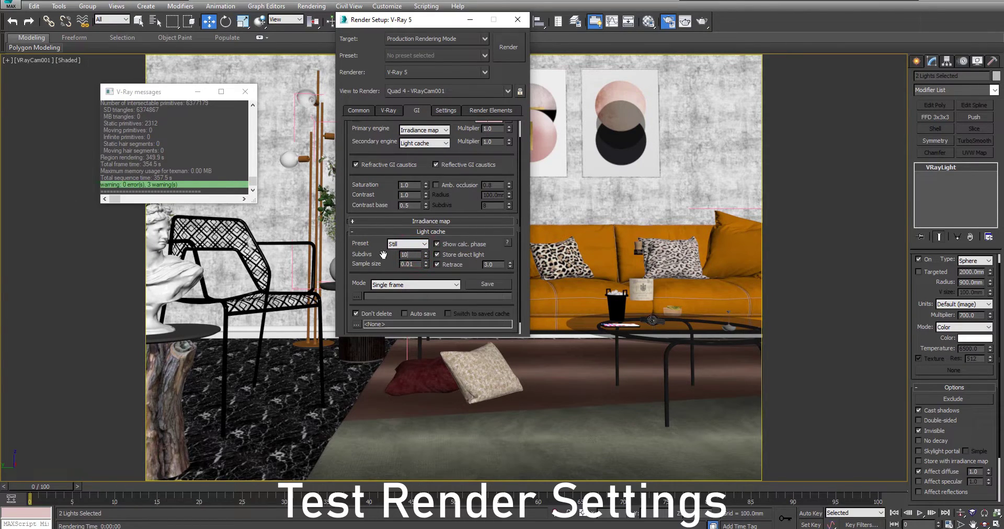
- Set the bucket image sampler's max subdivs to 4 and noise threshold to 0.01
left_click(389, 111)
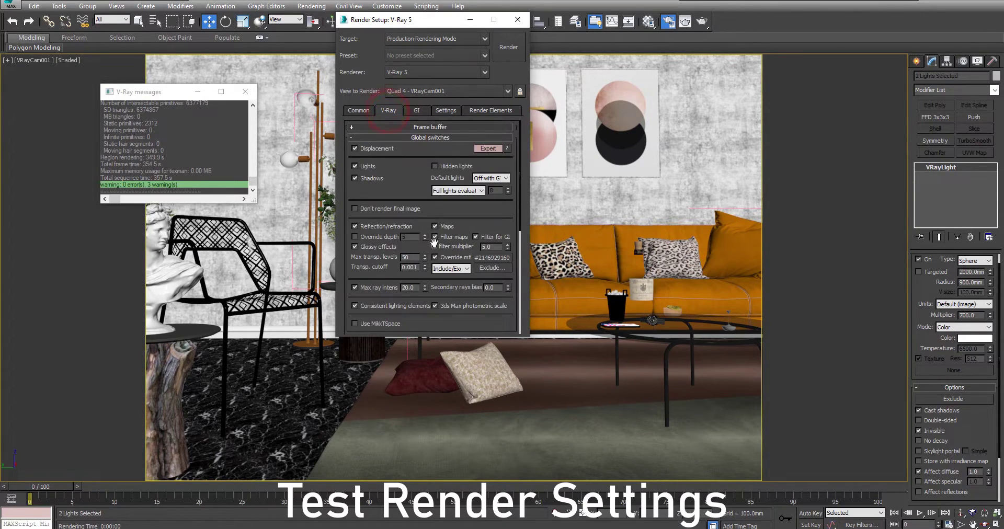
left_click(424, 138)
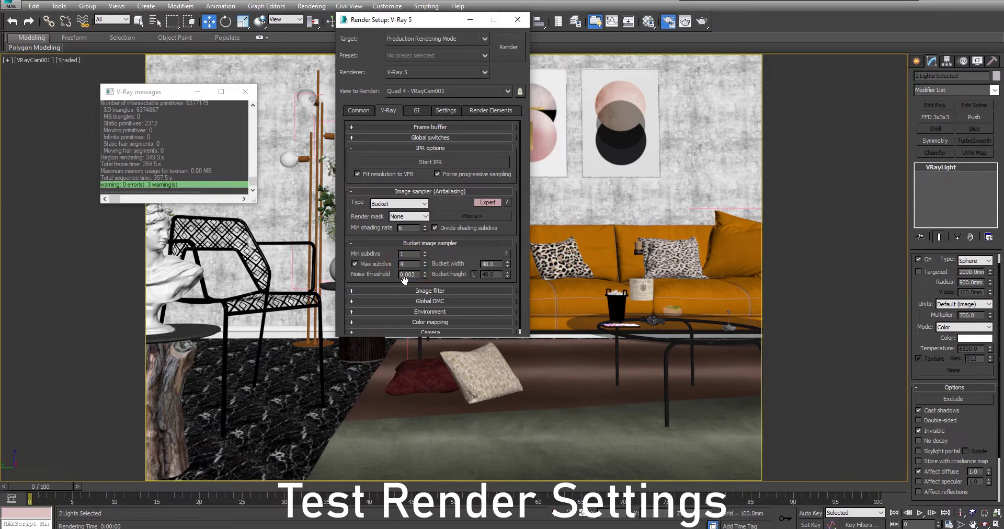
left_click(437, 302)
left_click(431, 259)
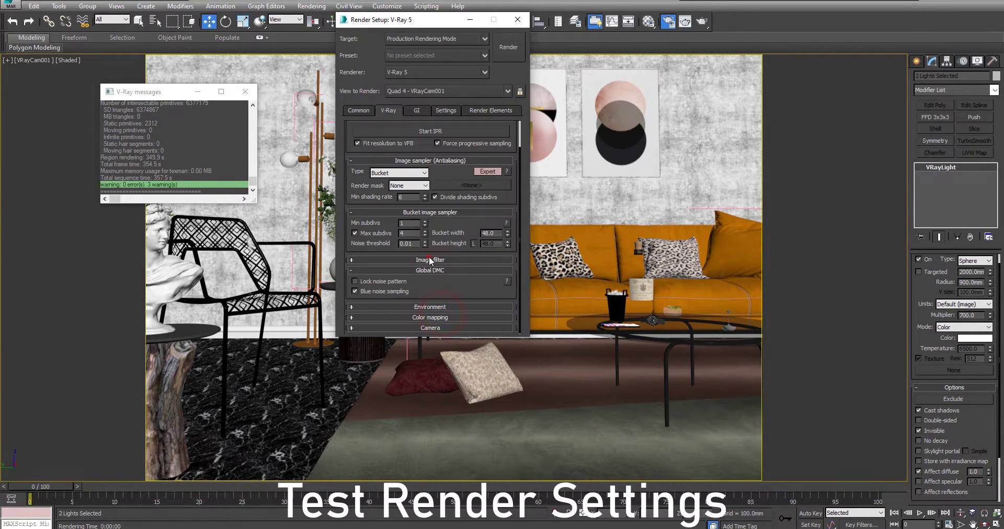
- Set the Reinhard color mapping burn value to 0.9 and close the render setup
left_click_drag(405, 296, 405, 242)
left_click(446, 320)
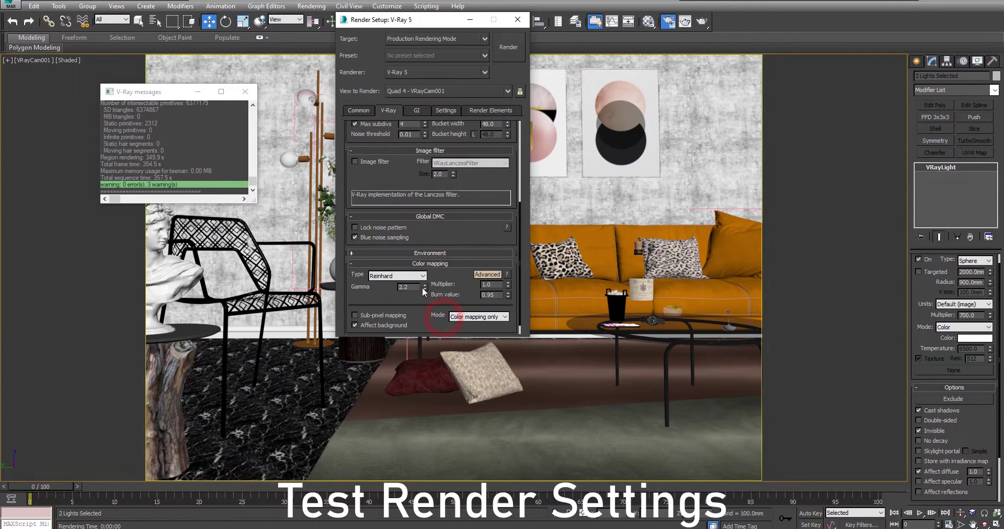
left_click_drag(366, 301, 372, 243)
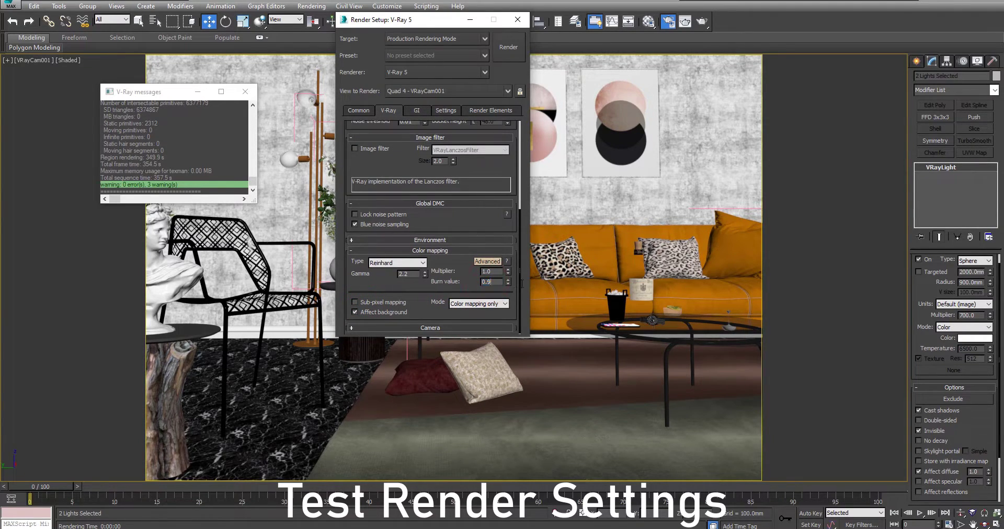
left_click(510, 23)
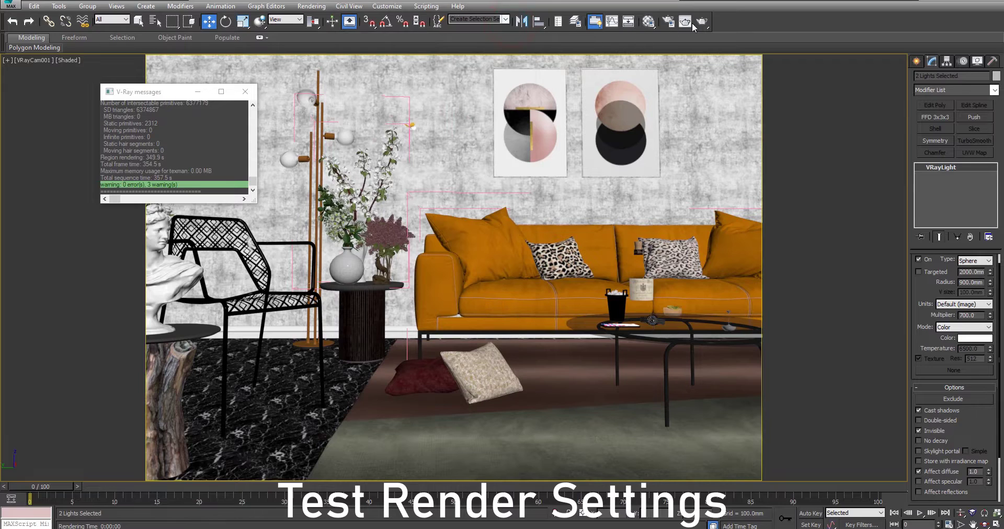
- Run a test render of the camera view with the reduced settings and close the frame buffer
left_click(701, 25)
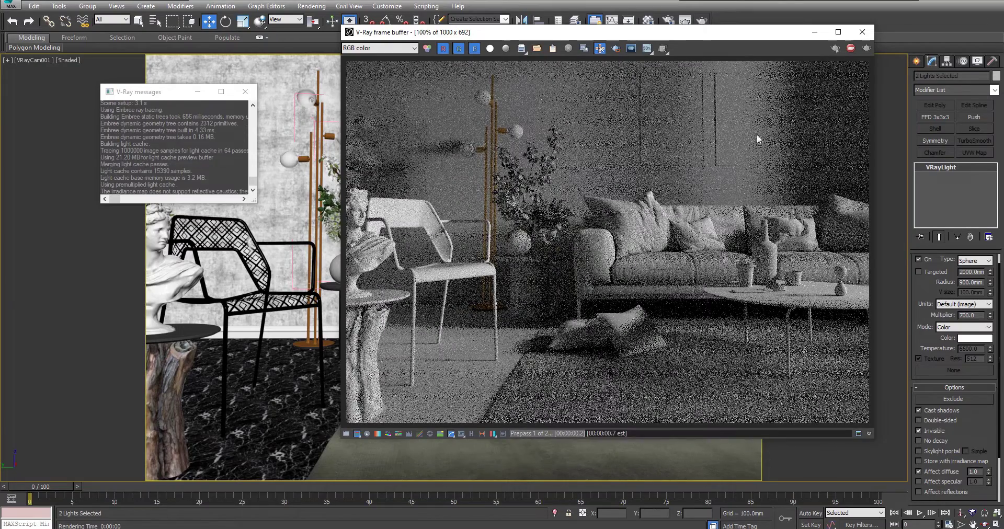
left_click(861, 35)
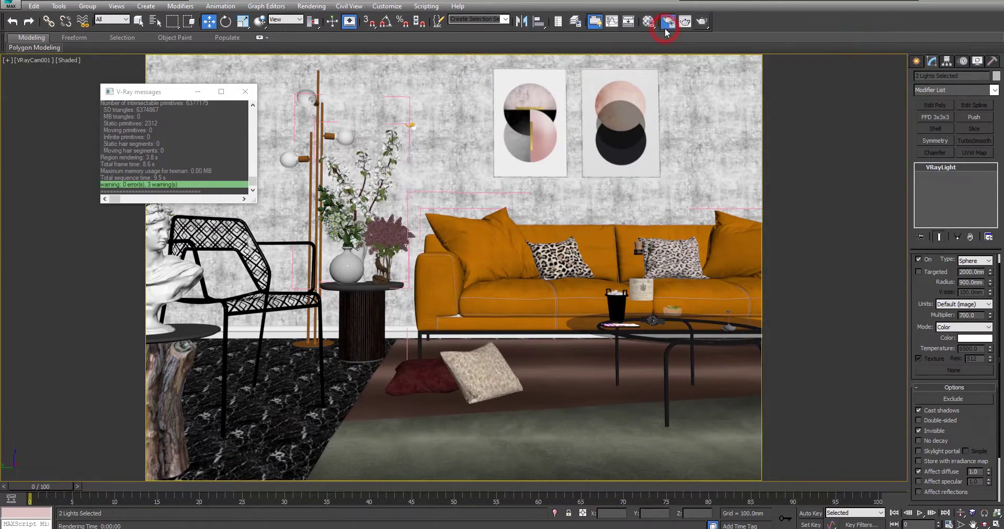
- Turn off the override material in V-Ray's global switches and close the render setup
key("F10")
left_click(430, 138)
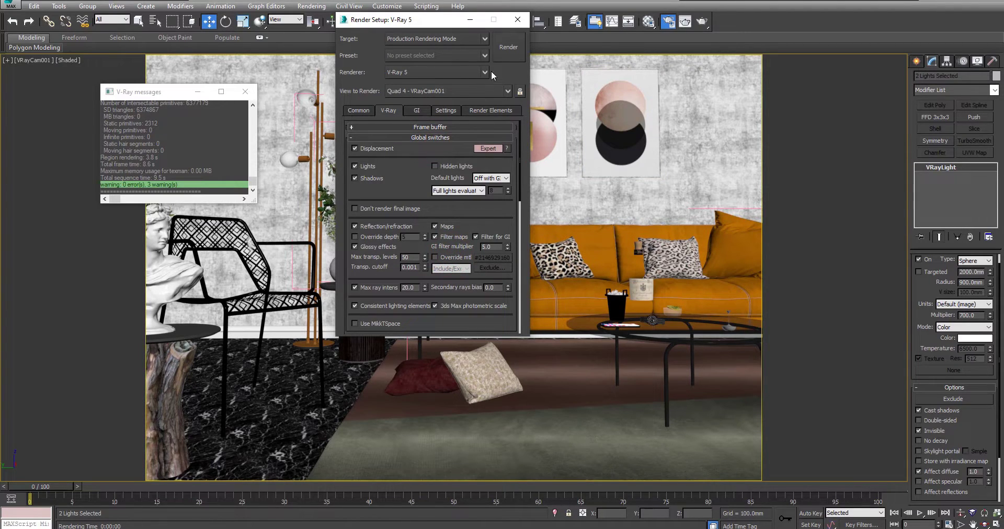
left_click(522, 20)
- Select the window frame in the Perspective view and isolate it
key("p")
scroll(492, 188, "down", 10)
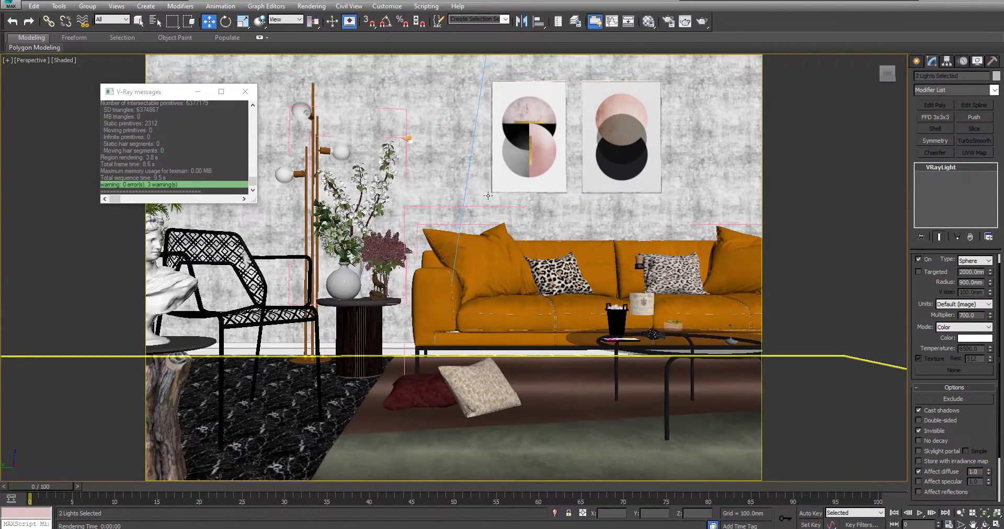
middle_click_drag(491, 191, 366, 248, "alt")
left_click(712, 134)
key("z")
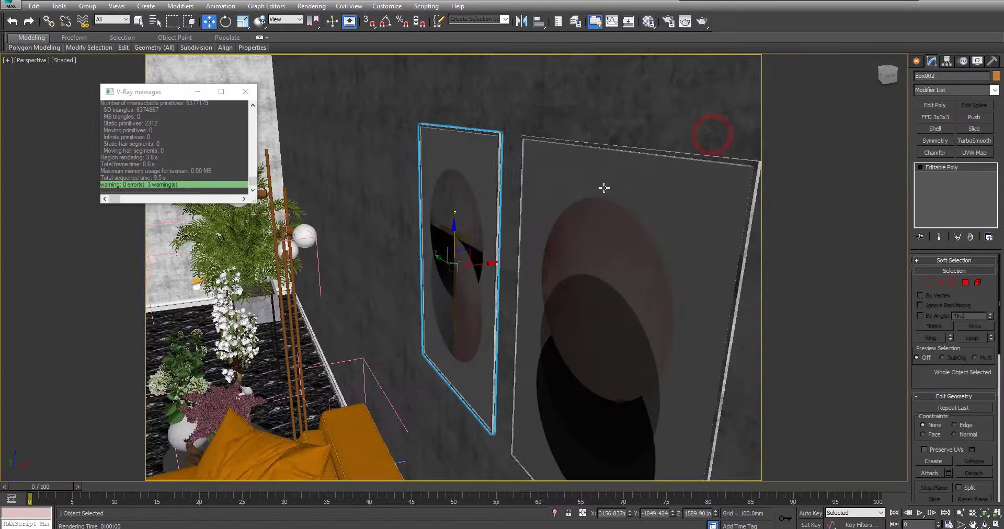
scroll(581, 194, "down", 6)
left_click(580, 160)
key("alt+q")
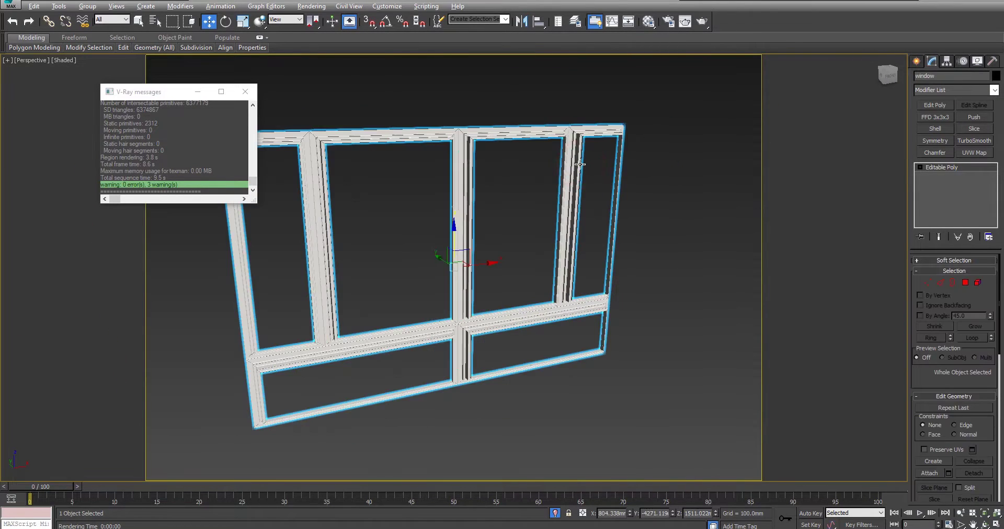
- Close the V-Ray messages window and create a plane-type VRayLight over the isolated window frame in the Front view
key("f")
left_click(725, 193)
left_click(244, 92)
scroll(430, 76, "down", 3)
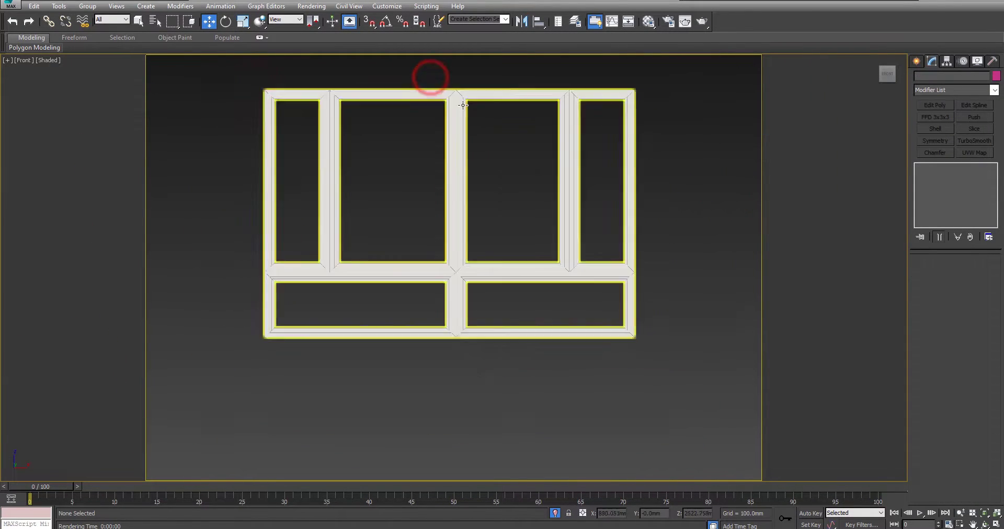
scroll(650, 215, "down", 3)
left_click(916, 60)
left_click(935, 127)
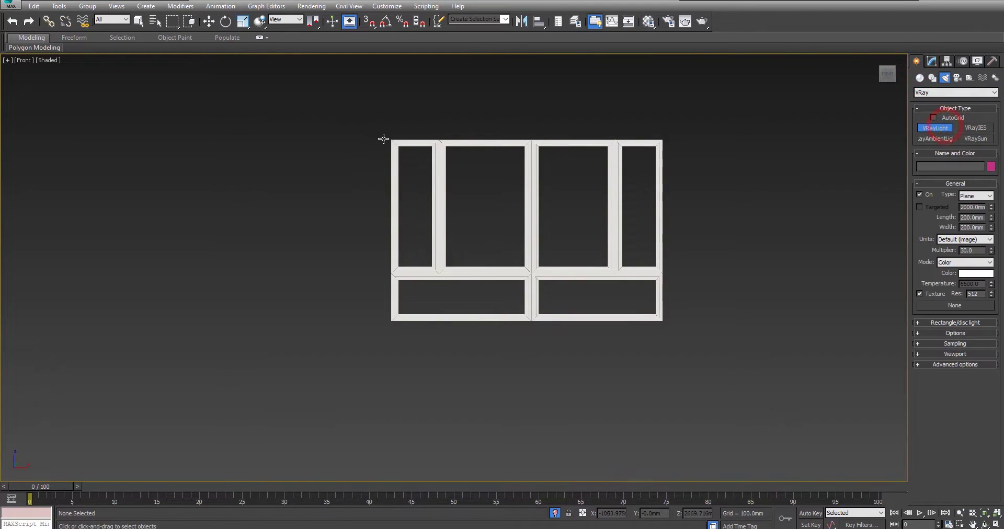
left_click_drag(469, 198, 664, 322)
right_click(634, 291)
key("p")
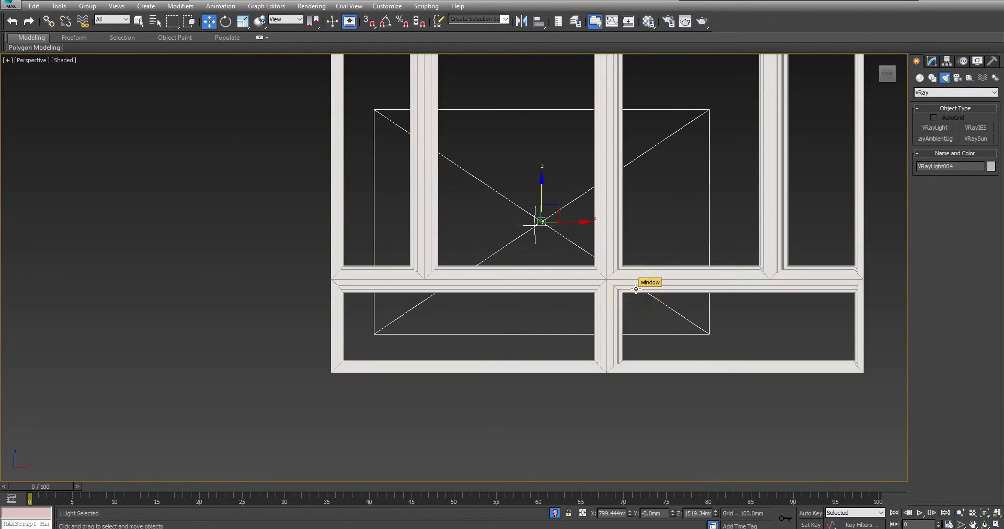
- End the isolation and move the window plane light so it sits just outside the window frame
middle_click_drag(648, 281, 602, 300, "alt")
left_click(635, 294)
key("z")
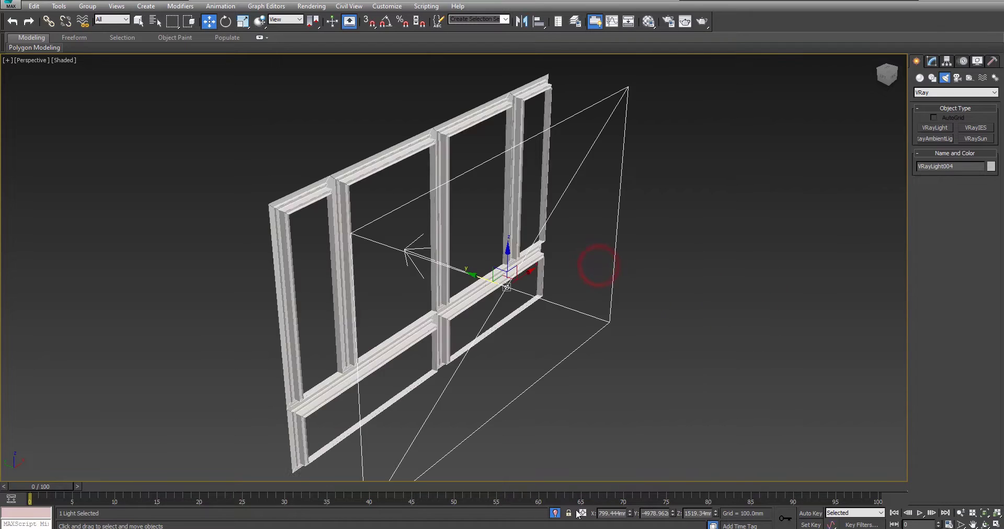
left_click(555, 514)
middle_click_drag(435, 137, 519, 190, "alt")
left_click_drag(568, 299, 474, 294)
- Set the window light's multiplier to 4 and choose a very pale, near-white light colour
left_click(932, 61)
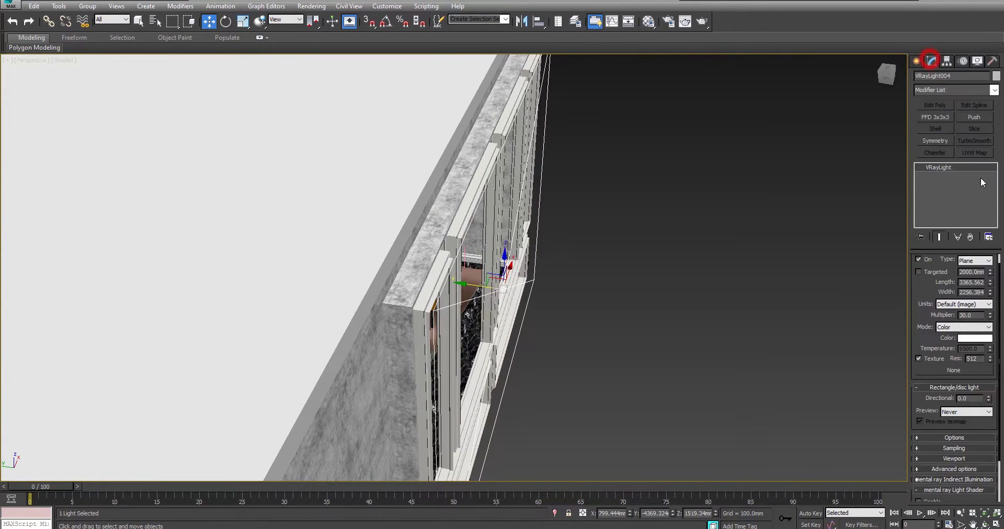
left_click(974, 315)
left_click(974, 339)
left_click(260, 63)
left_click(299, 127)
left_click(399, 144)
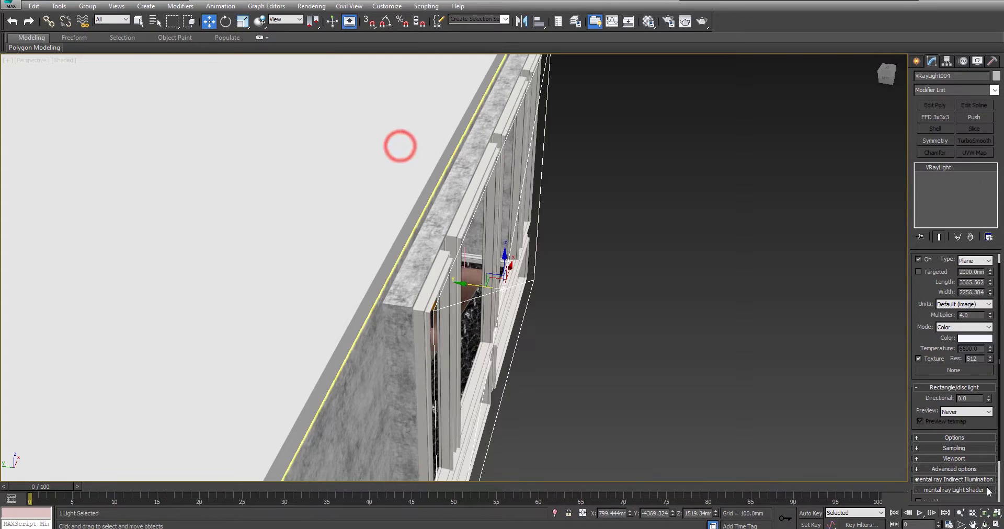
- Make the window light invisible and turn off its effect on specular and reflections
left_click(943, 438)
left_click_drag(975, 440, 967, 362)
scroll(605, 329, "down", 2)
scroll(604, 329, "up", 2)
- Isolate the window light and create a second plane VRayLight, about 1451 x 963 mm, in the Front view, then end the isolation
middle_click_drag(605, 328, 476, 296, "alt")
middle_click_drag(542, 295, 620, 285, "alt")
scroll(469, 301, "up", 10)
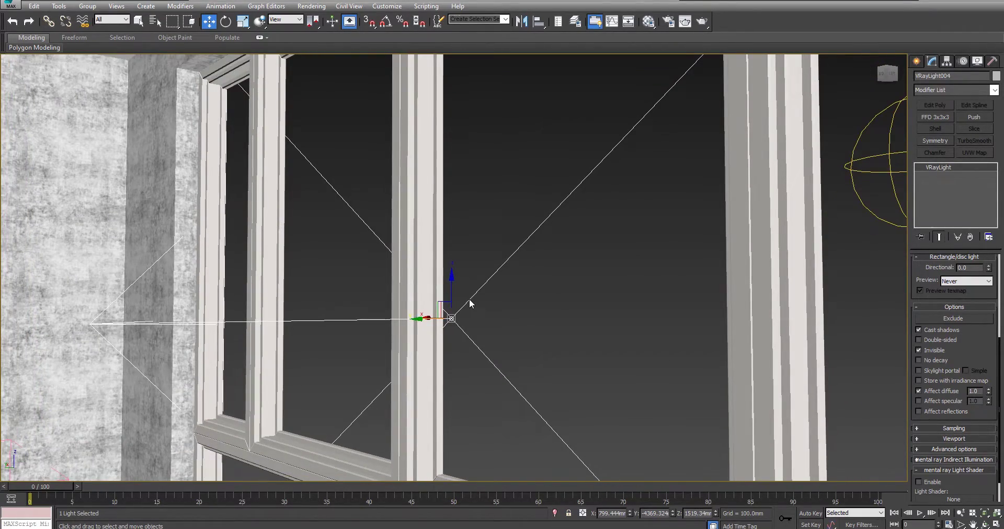
scroll(469, 299, "down", 3)
middle_click_drag(469, 299, 422, 293, "alt")
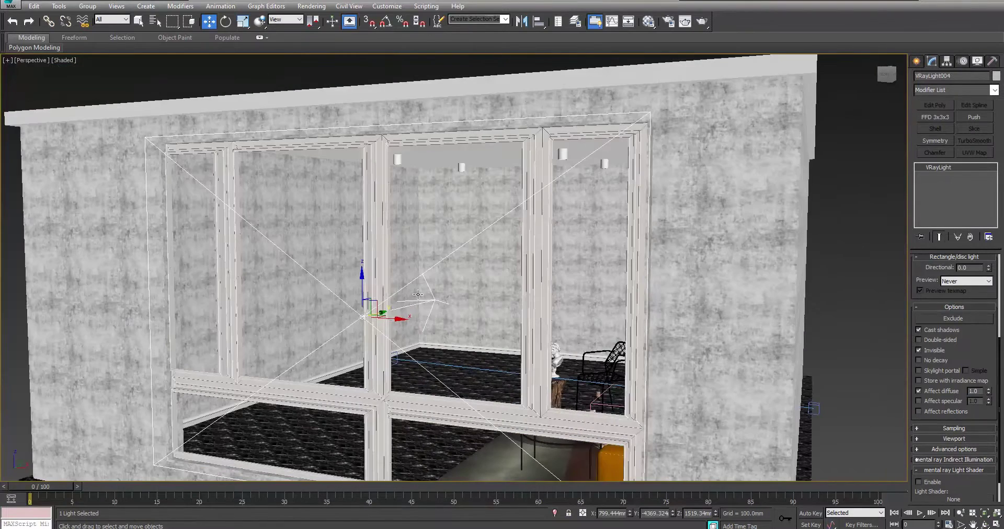
key("f")
key("alt+q")
left_click(916, 61)
left_click(934, 127)
left_click_drag(468, 193, 589, 271)
key("p")
middle_click_drag(589, 271, 936, 313, "alt")
key("alt+q")
middle_click_drag(415, 284, 482, 360)
- Move the second plane light into the room, just inside the window at about Y -3836 mm and Z 1445 mm
scroll(483, 360, "up", 5)
middle_click_drag(278, 307, 460, 183)
middle_click_drag(460, 183, 397, 209, "alt")
left_click_drag(253, 361, 289, 358)
middle_click_drag(290, 358, 258, 368, "alt")
left_click_drag(283, 349, 671, 293)
middle_click_drag(580, 302, 275, 270, "alt")
left_click_drag(416, 256, 792, 255)
middle_click_drag(725, 267, 510, 254)
left_click_drag(578, 203, 577, 216)
- Make the second plane light invisible, turn off its effect on reflections and set its multiplier to 12
left_click(929, 61)
left_click(936, 351)
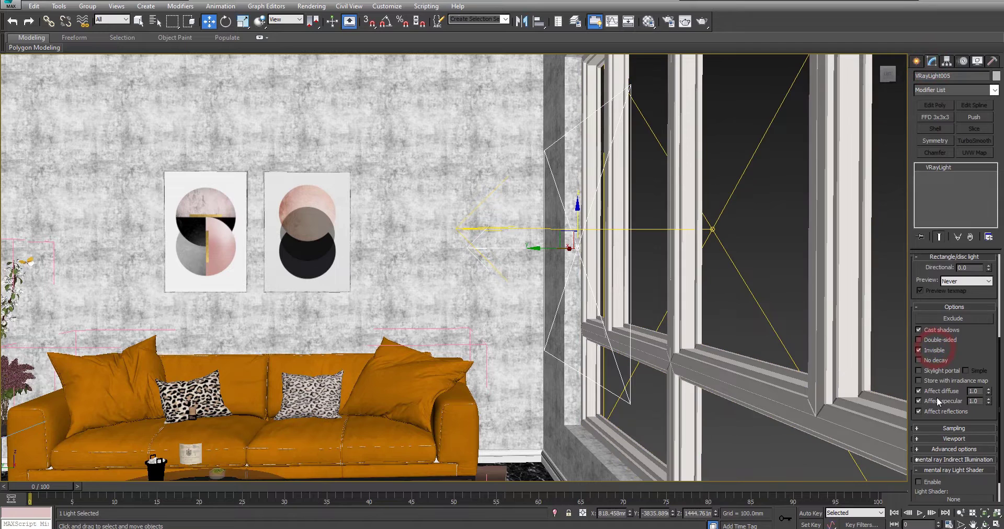
left_click(937, 414)
left_click_drag(982, 338, 982, 446)
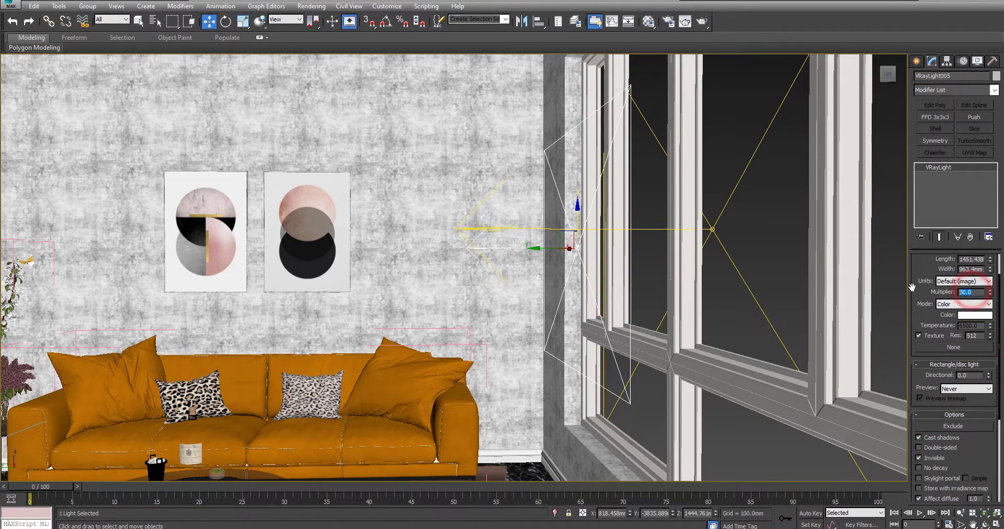
- Copy the plane light deeper into the room, in front of the sofa, at about Y -2408 mm
left_click_drag(544, 248, 210, 248, "shift")
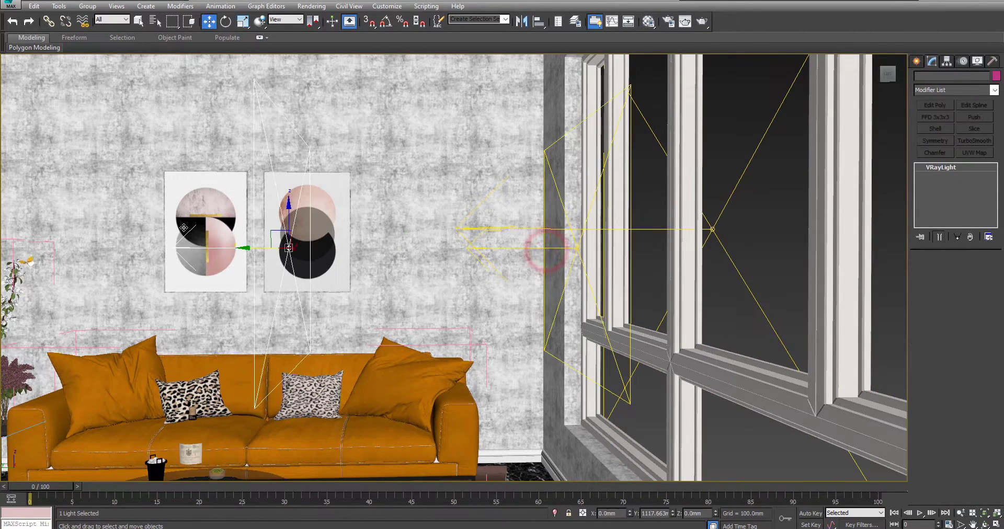
left_click(501, 309)
middle_click_drag(410, 253, 576, 260)
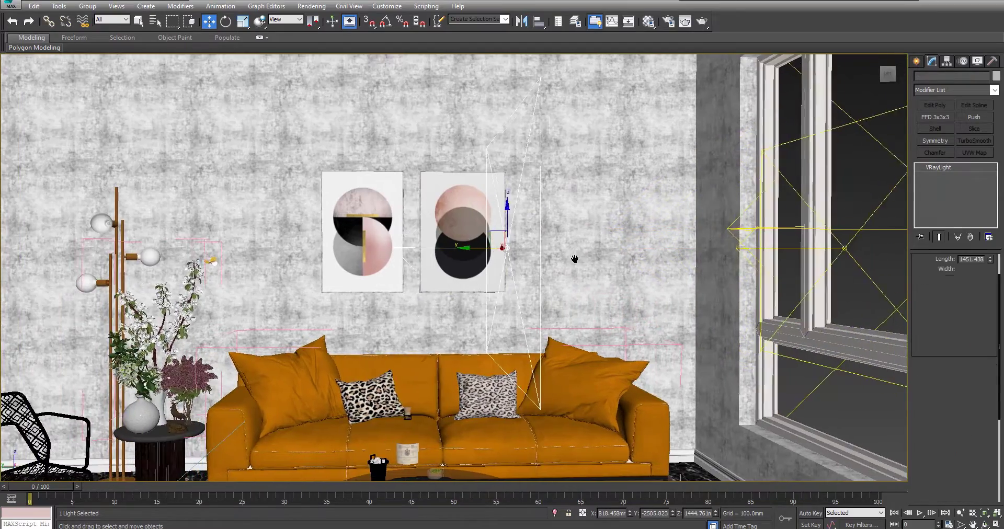
middle_click_drag(431, 273, 494, 299, "alt")
left_click_drag(365, 240, 445, 231)
- Resize the copied light to 800 x 800 mm and set its multiplier to 7
left_click_drag(932, 266, 998, 304)
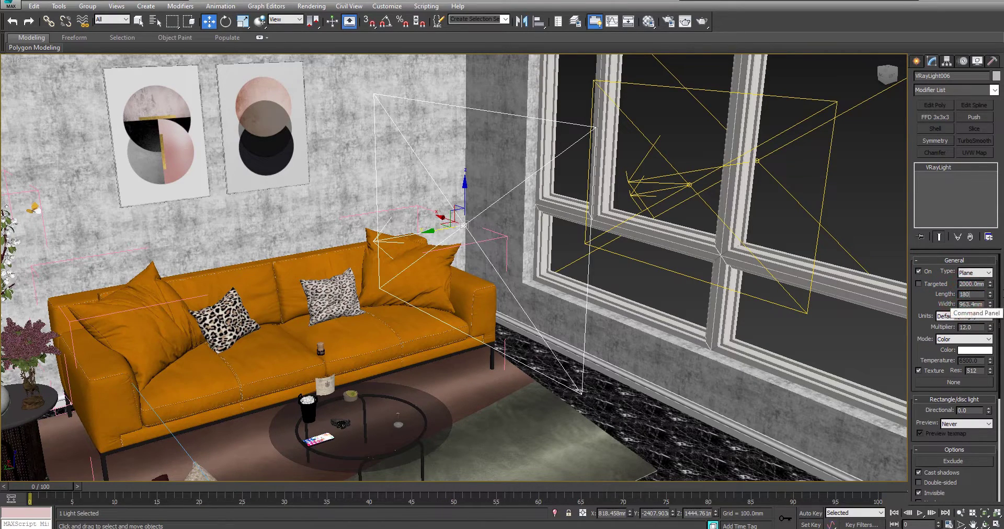
type("800")
key("Tab")
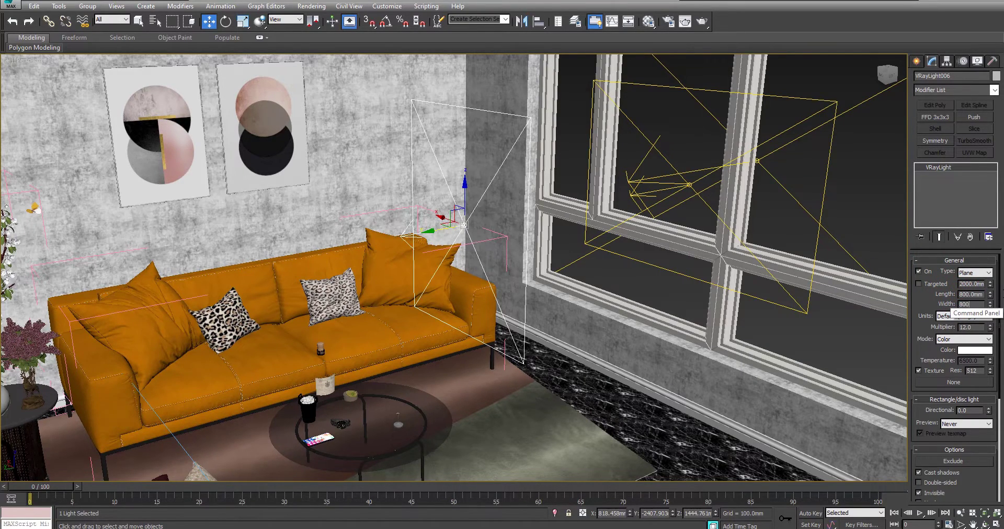
key("Return")
double_click(972, 328)
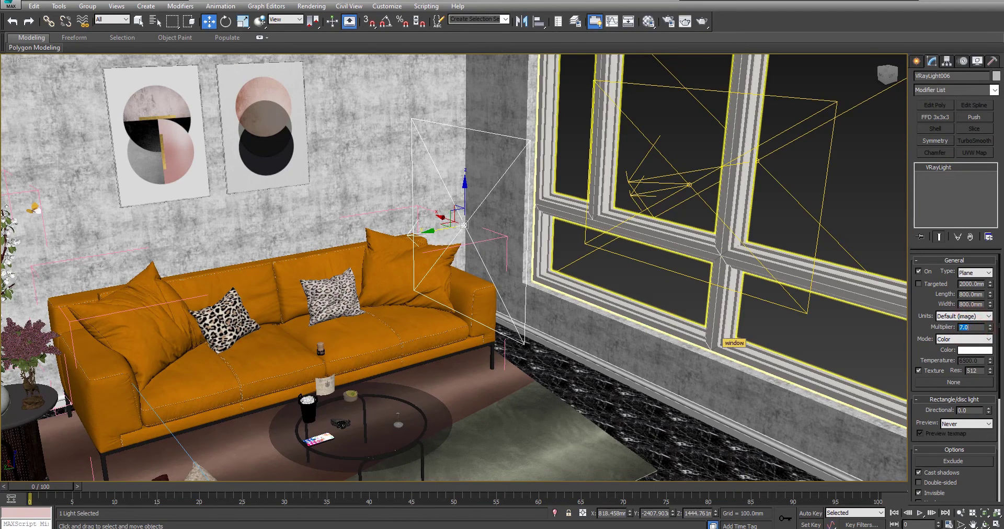
- Rotate the copied plane light so it tilts down into the room
left_click(225, 22)
left_click_drag(444, 211, 426, 223)
key("w")
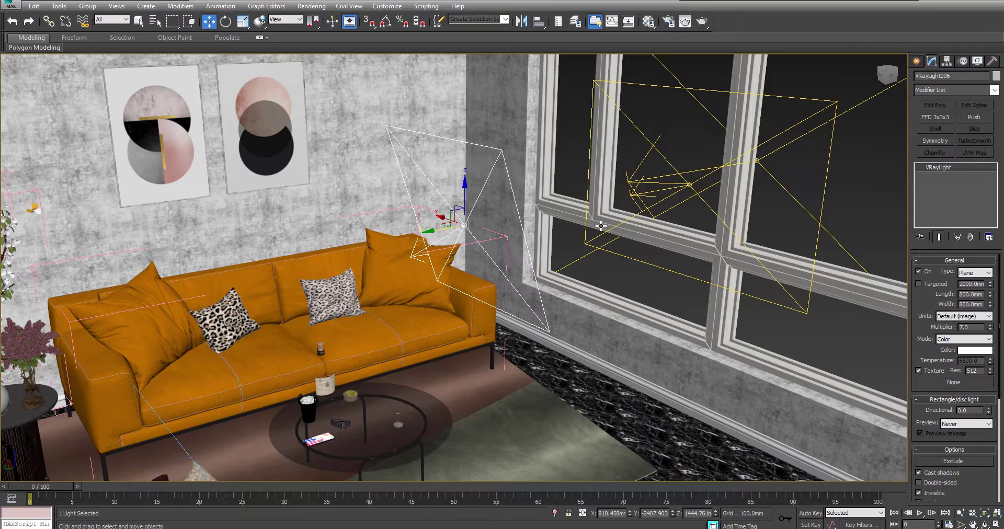
middle_click_drag(599, 224, 570, 198, "alt")
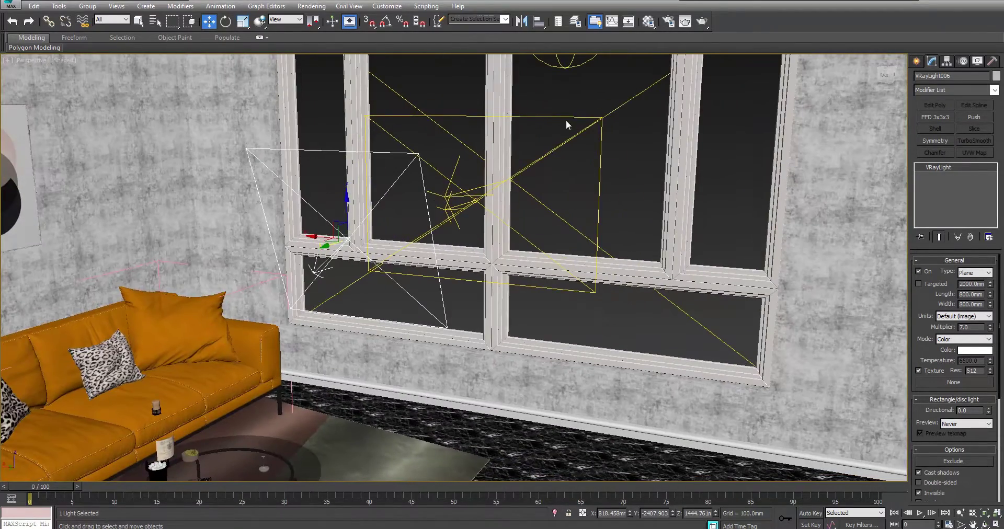
- Create a small plane VRayLight, about 346 x 314 mm, in the Top view on the open floor in front of the coffee table
key("t")
key("F3")
middle_click_drag(575, 237, 623, 344)
scroll(623, 344, "up", 4)
left_click(356, 139)
scroll(356, 138, "up", 2)
middle_click_drag(355, 139, 414, 231)
left_click(916, 60)
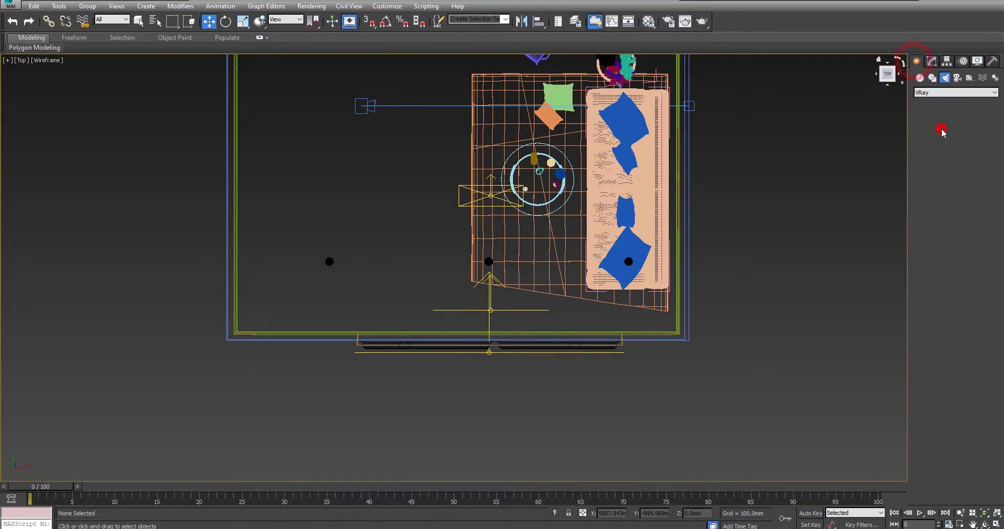
left_click(391, 179)
right_click(418, 203)
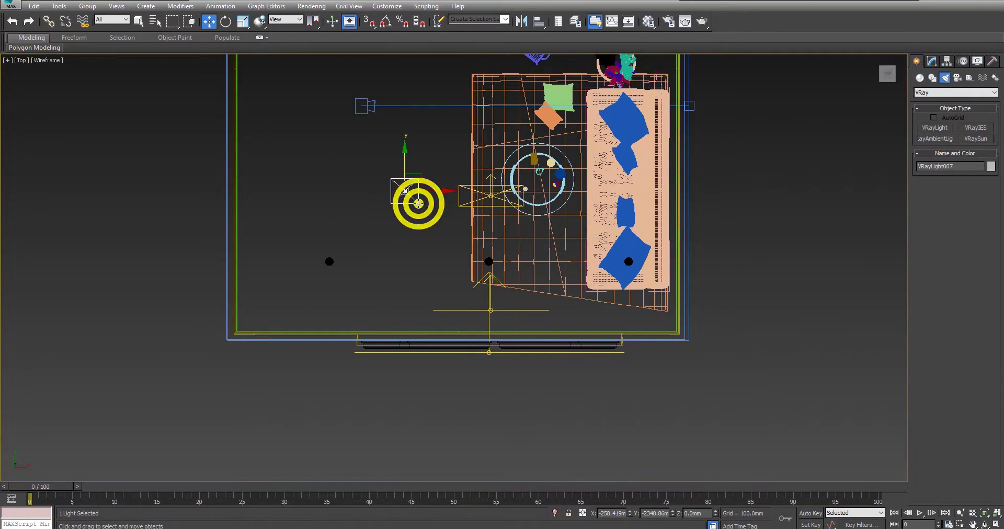
- Raise the small plane light off the floor to a height of about 1513 mm in the Perspective view
key("p")
key("z")
scroll(418, 204, "down", 5)
middle_click_drag(419, 204, 500, 152, "alt")
middle_click_drag(499, 152, 533, 335)
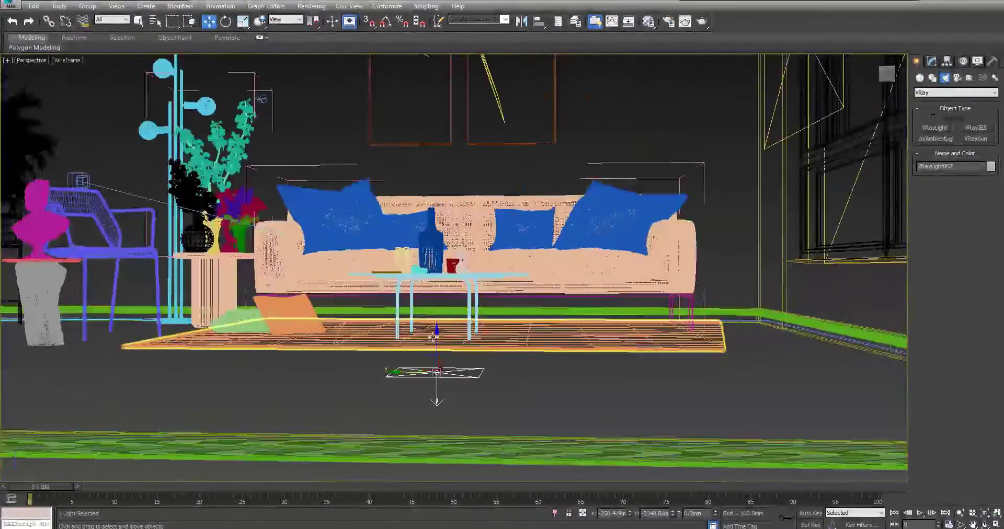
left_click_drag(437, 340, 441, 4)
key("z")
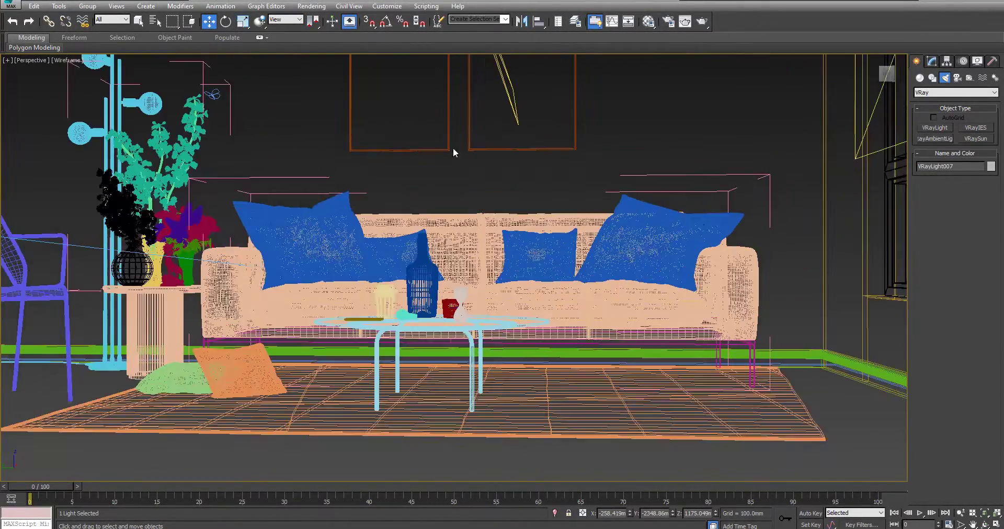
key("F3")
middle_click_drag(422, 224, 416, 224, "alt")
scroll(417, 224, "up", 3)
left_click_drag(419, 224, 431, 94)
middle_click_drag(431, 94, 463, 126)
- Make the small plane light targeted and move its target up from the floor and across toward the sofa
left_click(931, 61)
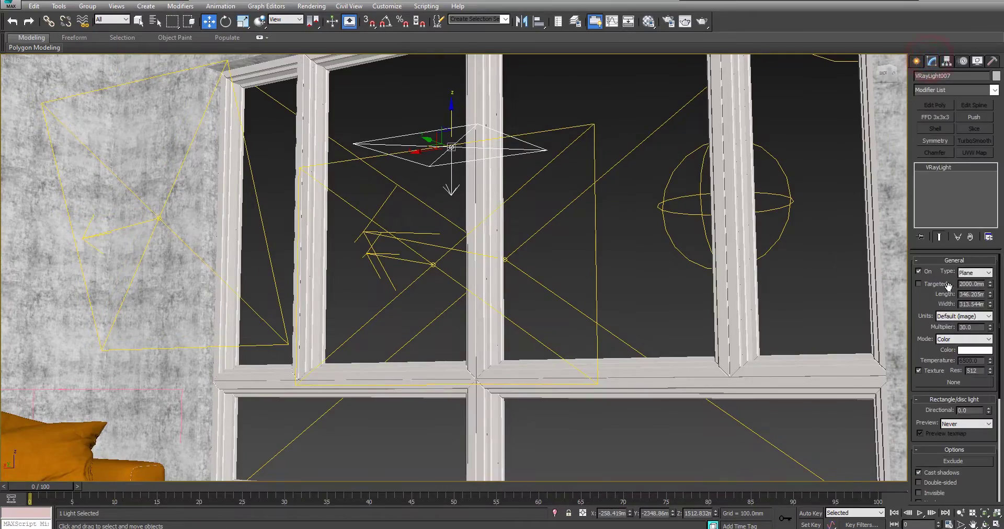
left_click(920, 285)
middle_click_drag(422, 242, 596, 314, "alt")
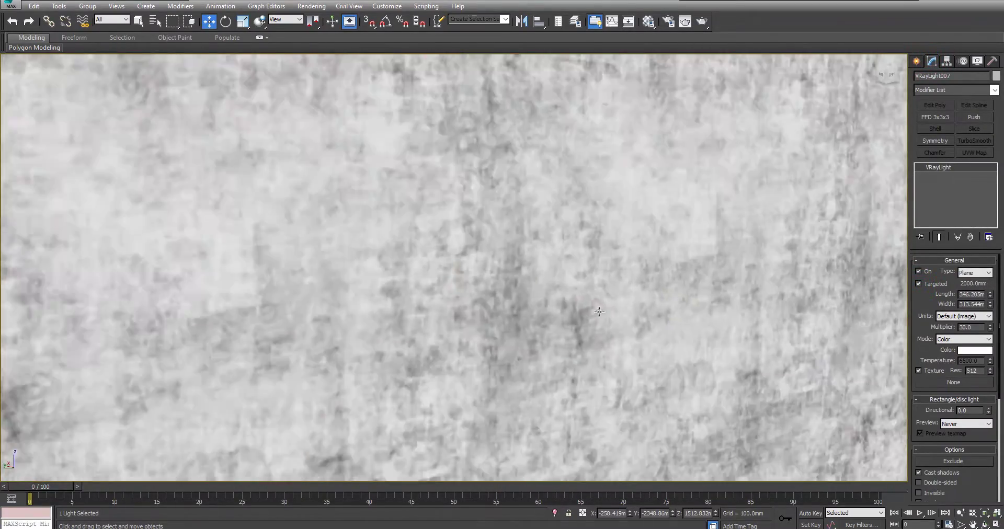
scroll(557, 395, "up", 3)
middle_click_drag(557, 395, 550, 298, "alt")
key("F3")
left_click(513, 399)
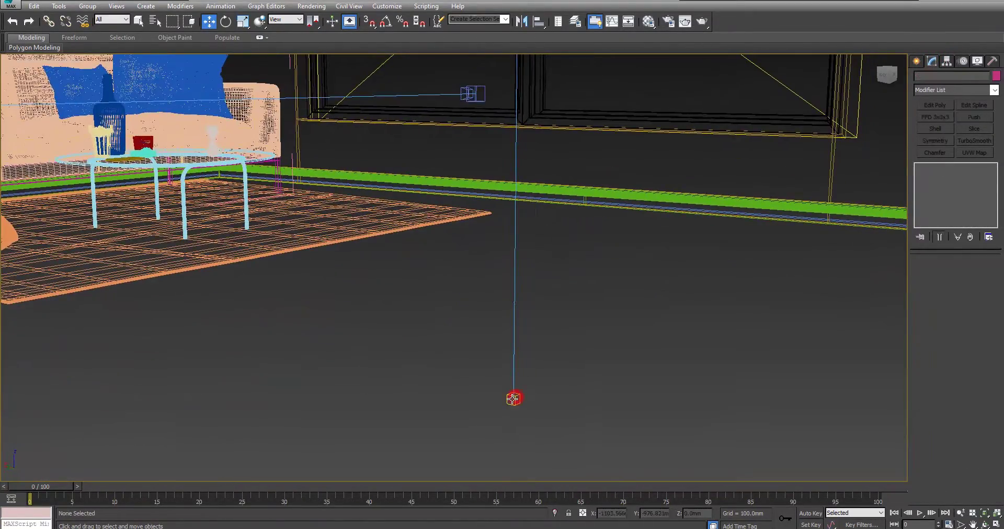
left_click_drag(515, 374, 517, 31)
key("F3")
middle_click_drag(516, 160, 537, 330)
left_click_drag(512, 292, 197, 252)
middle_click_drag(340, 300, 518, 253, "alt")
- Move the small targeted light up near the window's upper corner, at about Y -3370 mm and Z 2067 mm
left_click(539, 219)
left_click_drag(540, 170, 538, 33)
middle_click_drag(505, 131, 411, 223, "alt")
left_click_drag(319, 262, 615, 211)
middle_click_drag(614, 211, 550, 214, "alt")
left_click_drag(561, 208, 511, 240)
- Set the small targeted light's multiplier to 8 and make it invisible
right_click(507, 227)
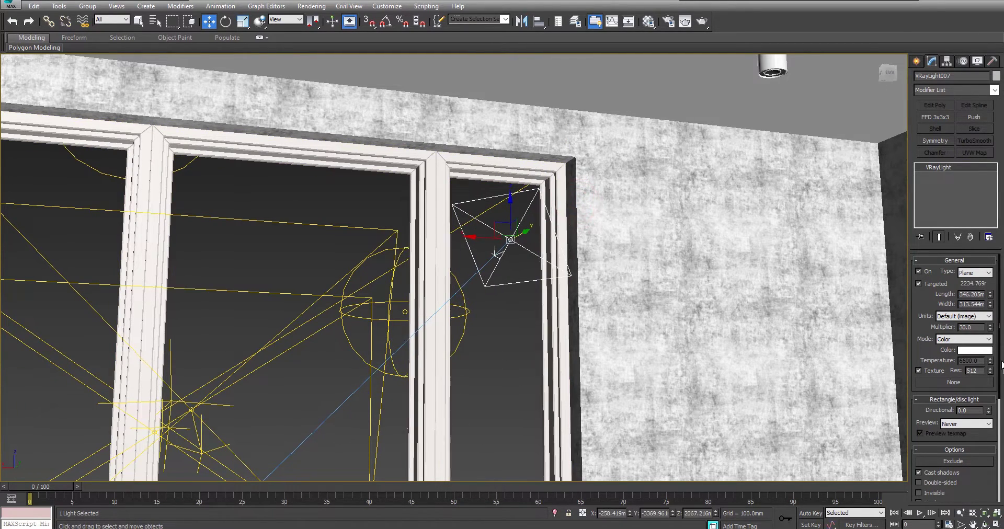
left_click_drag(970, 485, 991, 472)
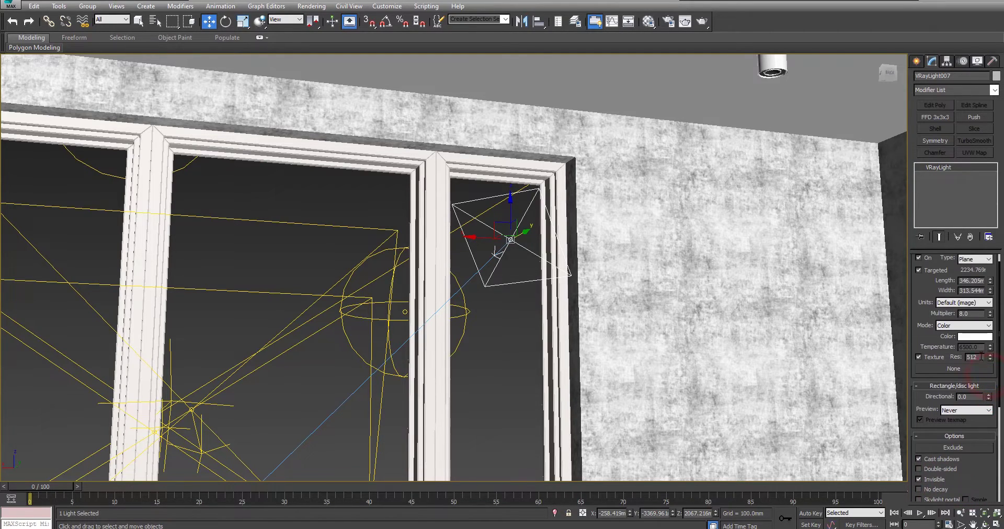
scroll(444, 270, "down", 4)
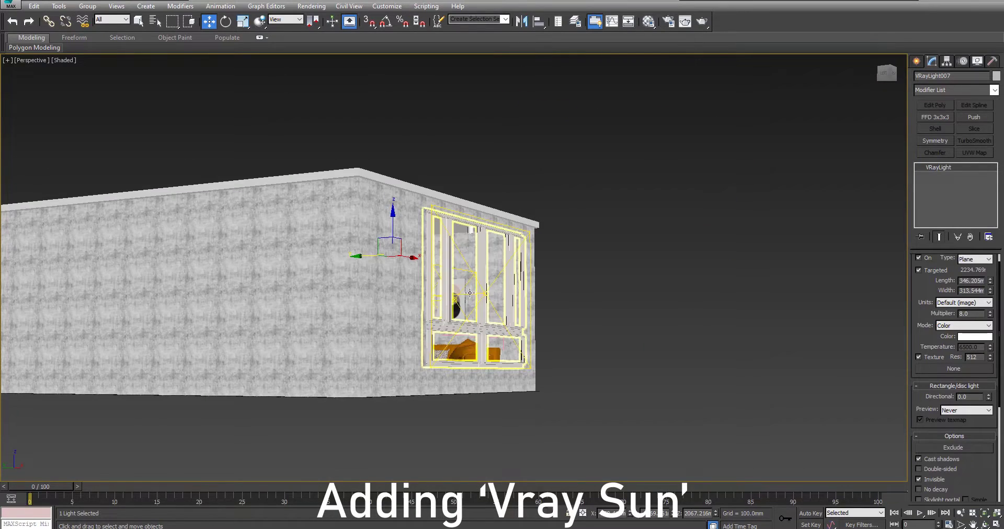
- Isolate the large window light and create a VRaySun in the Left view, above and outside the window, aimed at the light
left_click(484, 293)
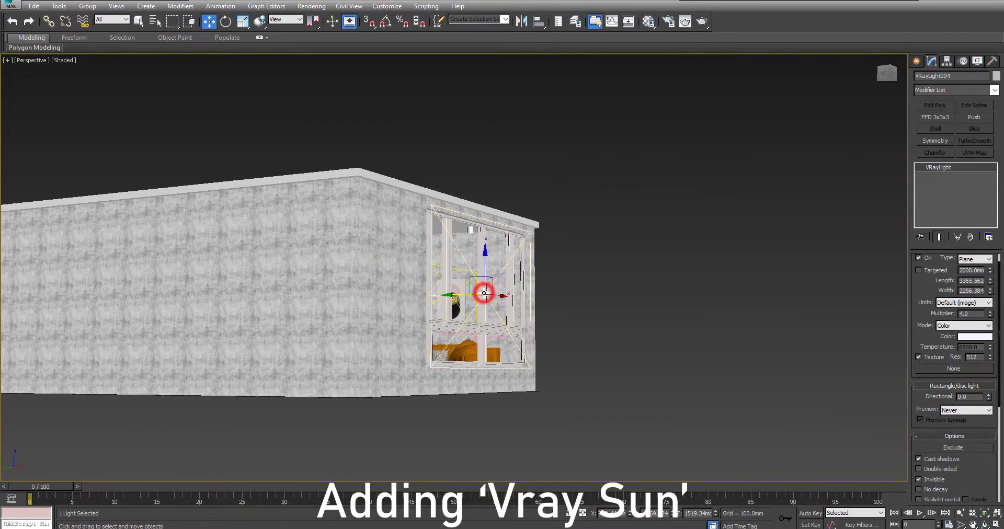
key("alt+q")
key("f")
key("l")
left_click(552, 252)
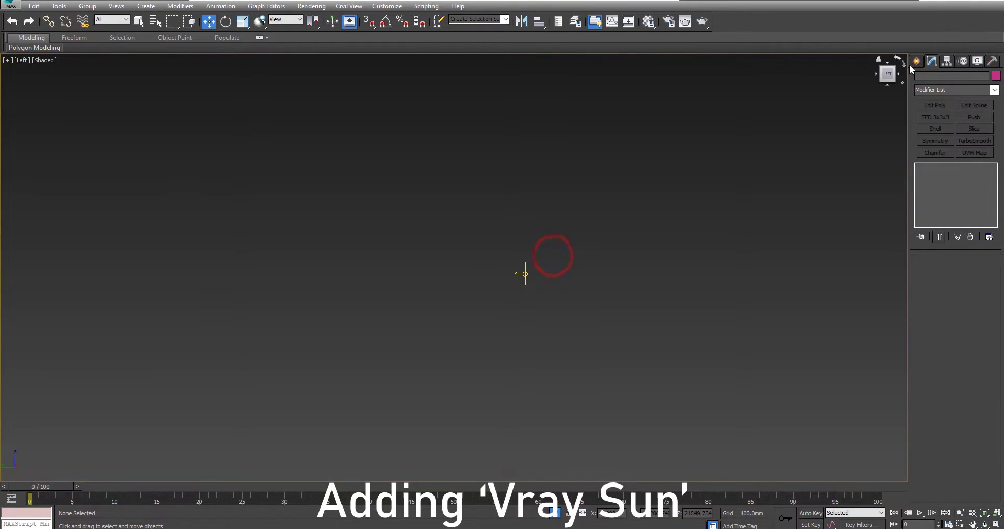
left_click(916, 61)
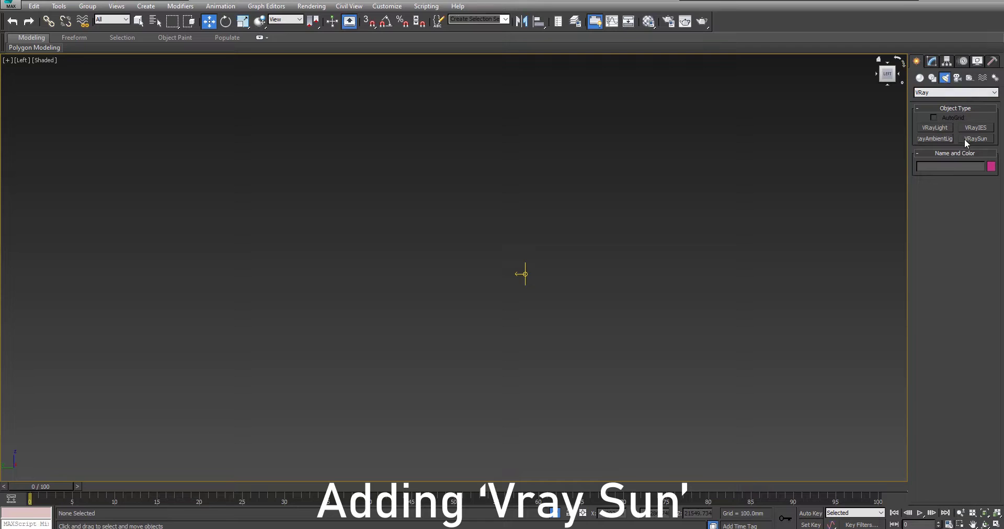
left_click(975, 139)
left_click_drag(667, 151, 520, 228)
left_click(589, 311)
right_click(687, 162)
- Shift the sun and its target sideways in the Top view to line them up with the window light
key("t")
scroll(531, 271, "down", 5)
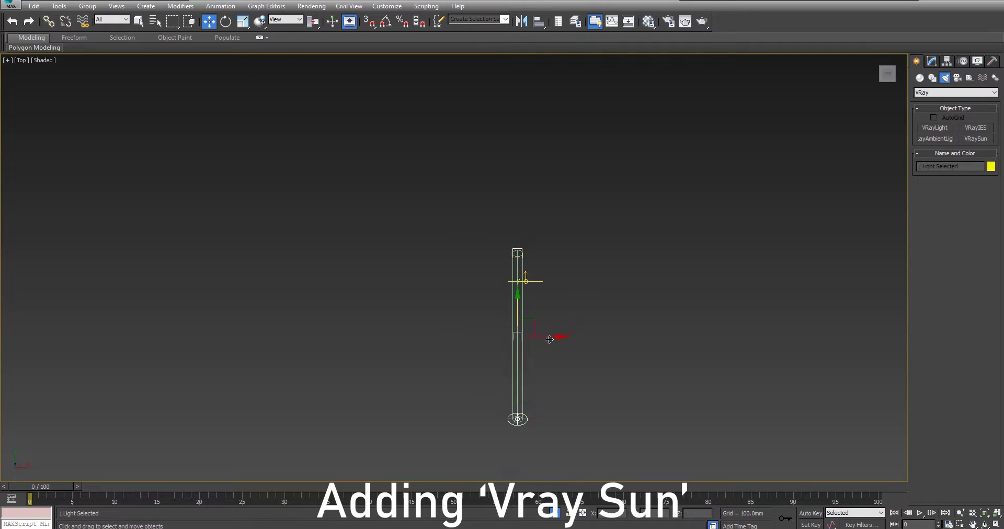
left_click_drag(548, 336, 556, 336)
left_click(116, 116)
- Switch the viewport to look through VRaySun001 and check the sun's aim at the window
left_click(21, 60)
left_click(58, 83)
left_click(214, 129)
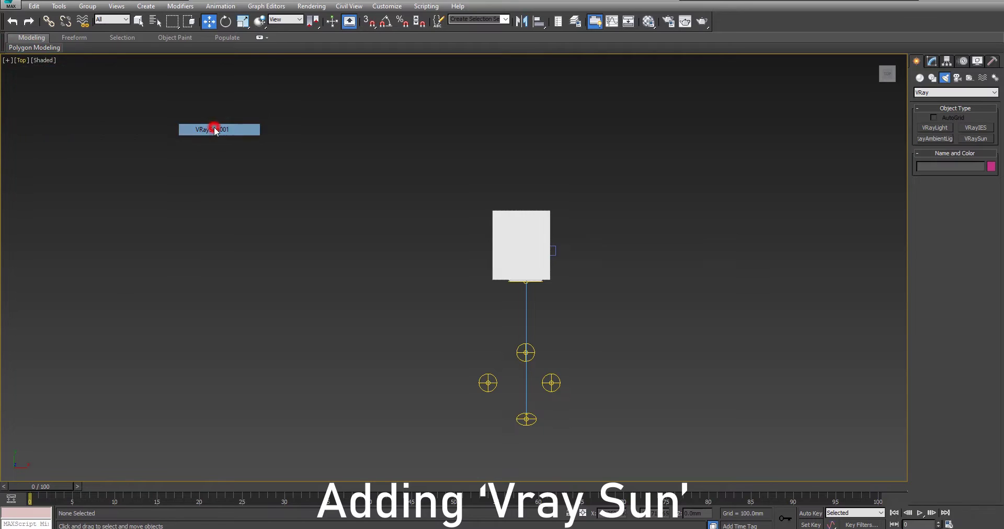
mouse_move(459, 290)
middle_mouse_down()
mouse_move(462, 280)
mouse_move(449, 283)
middle_mouse_up()
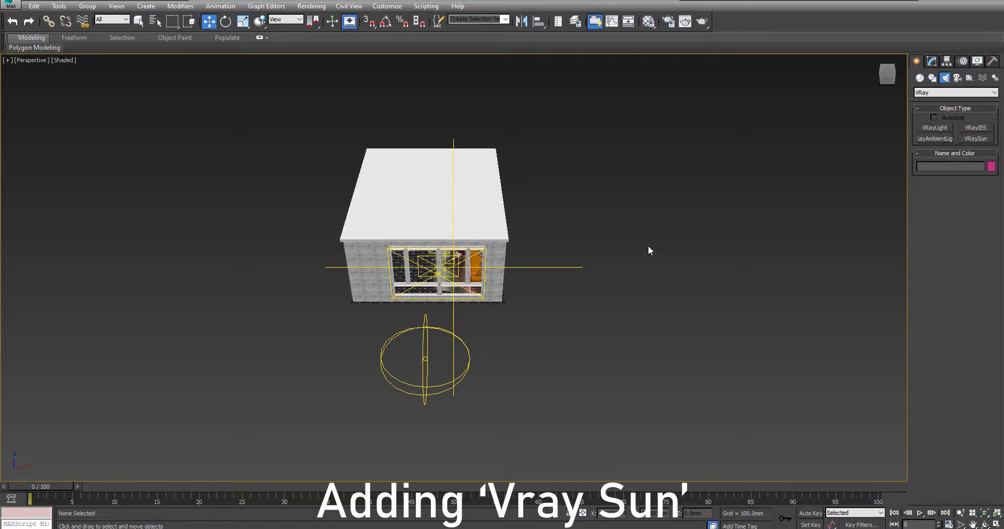
- Shift the sphere lights in the Left view so they stay clear of the sun's path to the window
scroll(610, 251, "down", 5)
middle_click_drag(610, 251, 593, 206, "alt")
left_click(676, 128)
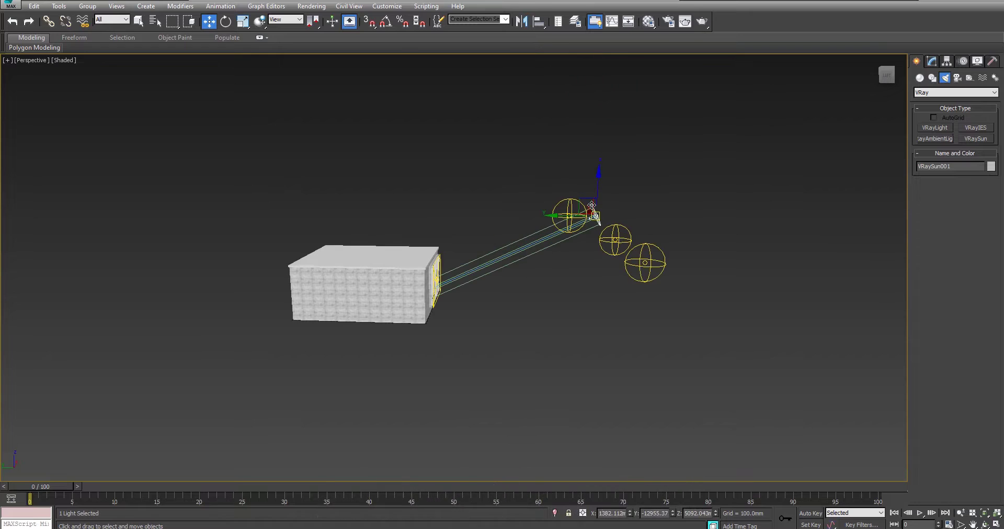
key("f")
key("l")
scroll(620, 224, "up", 5)
left_click_drag(581, 212, 583, 223)
left_click(624, 254)
left_click_drag(634, 258, 662, 259)
- Move the sun higher and closer to the room, to about Y -11561 mm and Z 7296 mm
left_click(552, 224)
left_click_drag(585, 158, 556, 175)
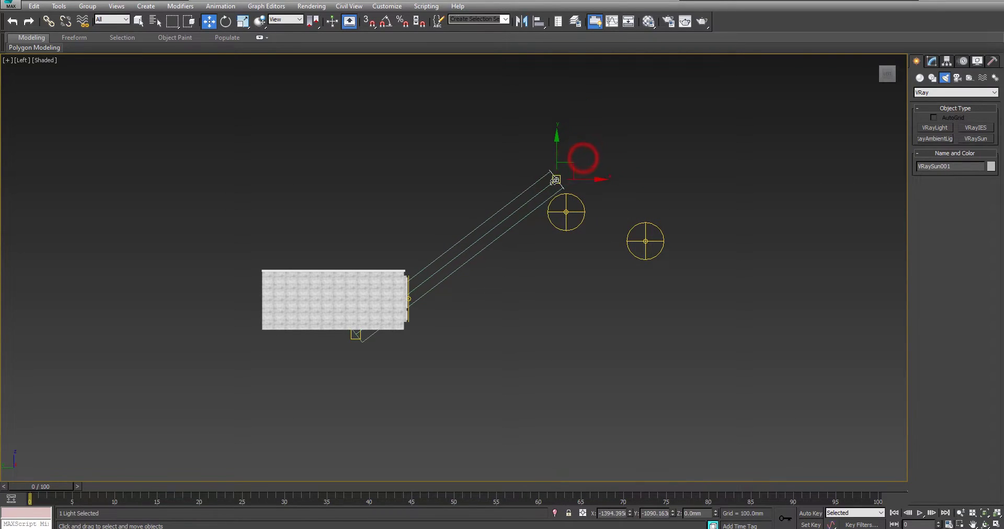
scroll(557, 180, "up", 5)
left_click(615, 206)
left_click(554, 174)
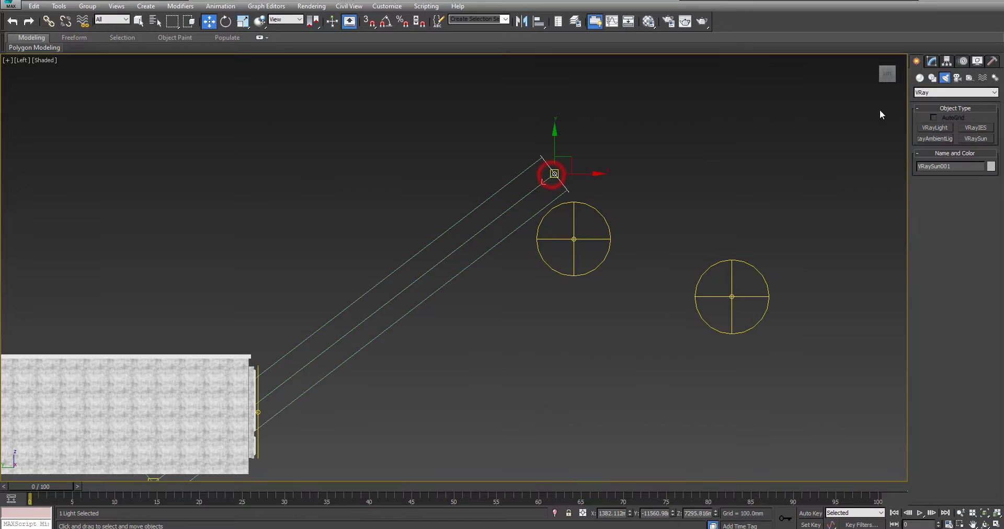
- Set the sun's intensity multiplier to 0.05 and its size multiplier to 2
left_click(932, 62)
type("0")
key("Return")
key("Return")
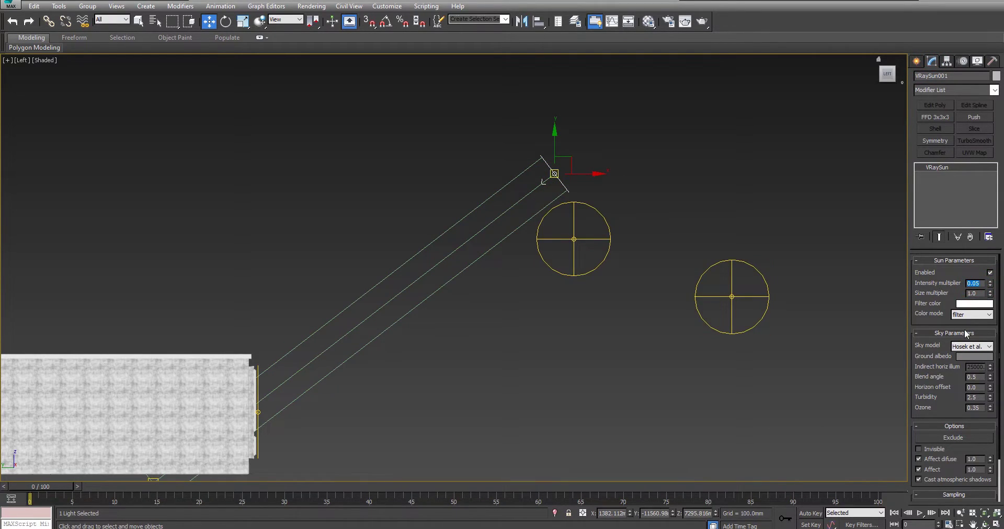
left_click(974, 293)
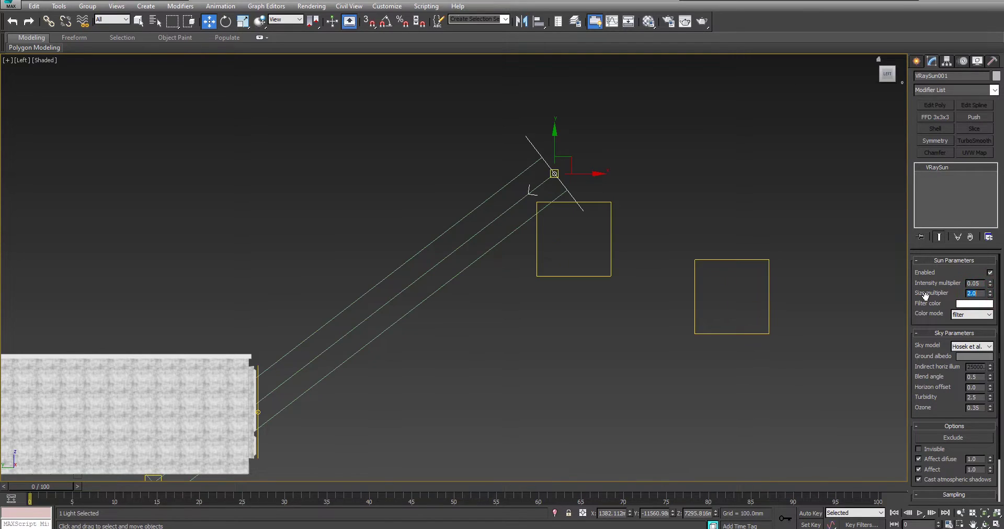
- Make the sun invisible and set its sky model to Improved
scroll(941, 400, "down", 1)
left_click(933, 400)
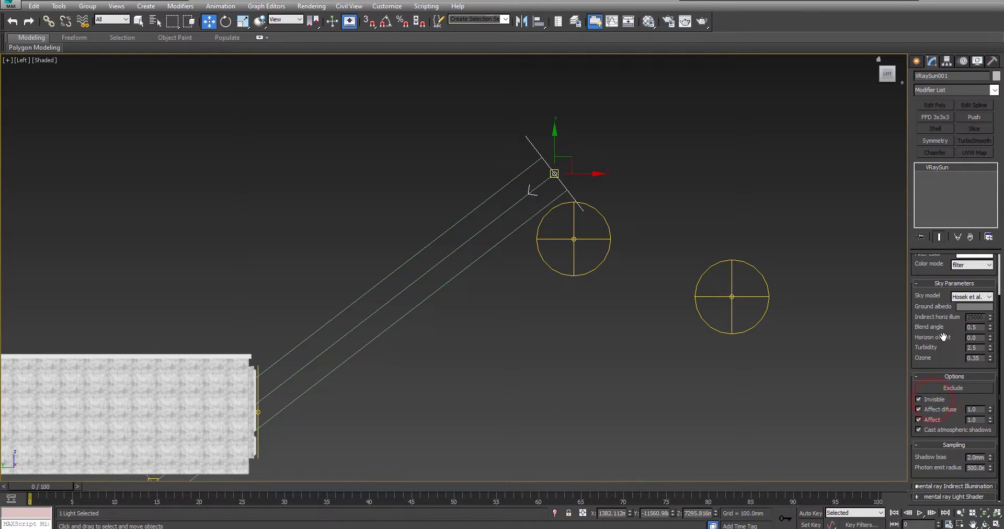
scroll(944, 338, "up", 1)
left_click(965, 333)
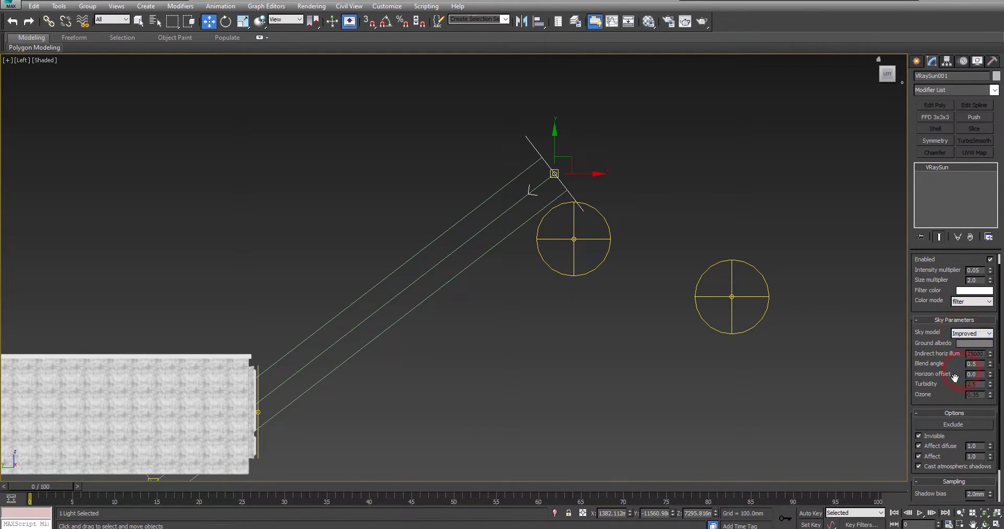
- Show the VRayCam001 view with safe frames and render it from the render settings
key("c")
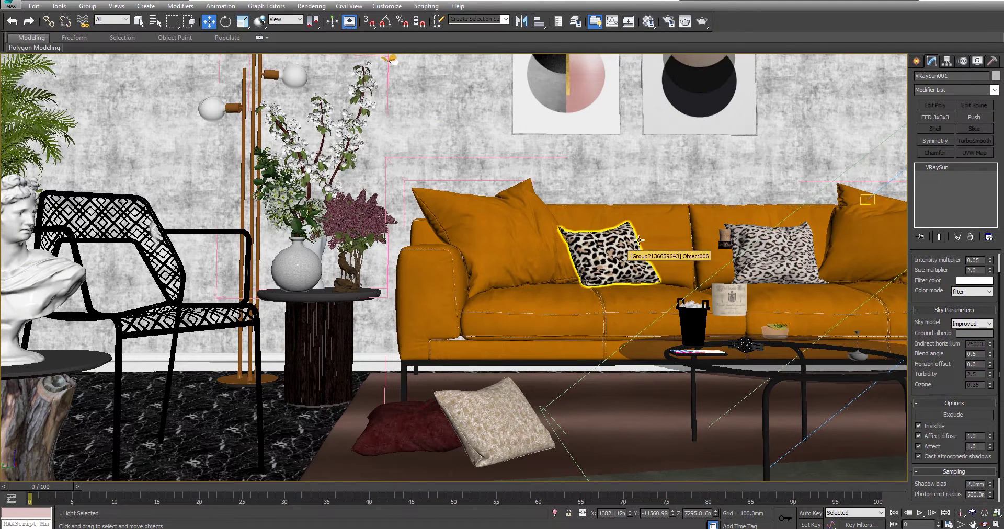
key("shift+f")
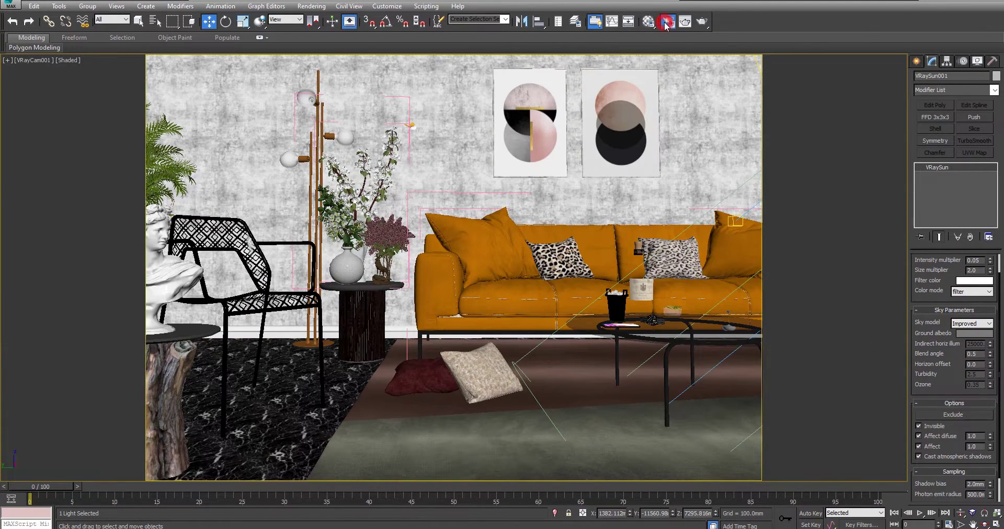
key("F10")
left_click(356, 111)
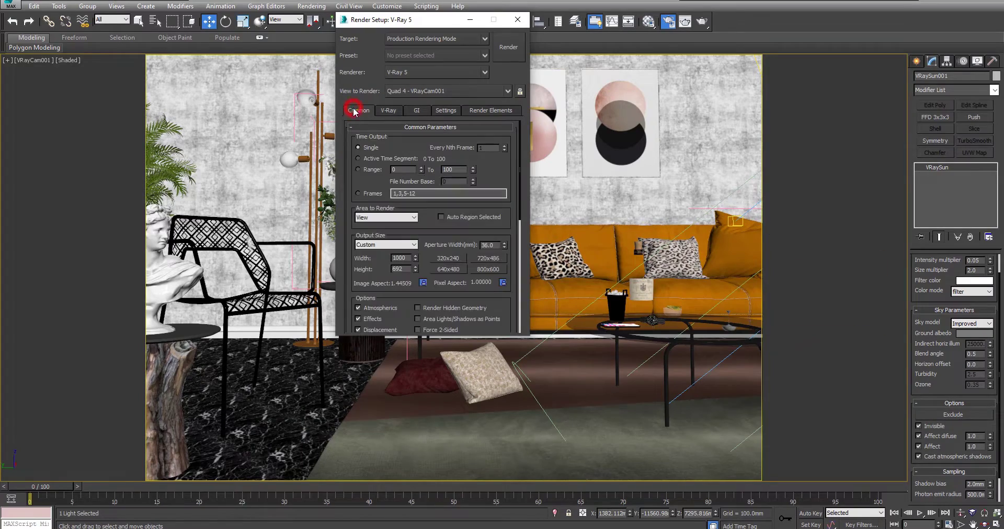
left_click(516, 47)
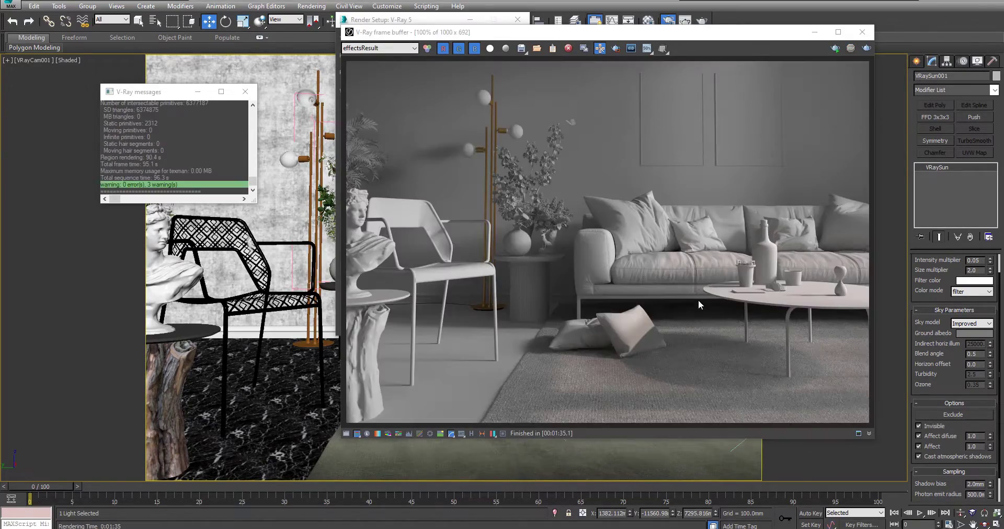
- Examine the sunlight on the sofa, coffee table and rug in the finished render
left_click(707, 253)
scroll(708, 253, "up", 1)
middle_click_drag(763, 280, 604, 291)
scroll(604, 298, "down", 1)
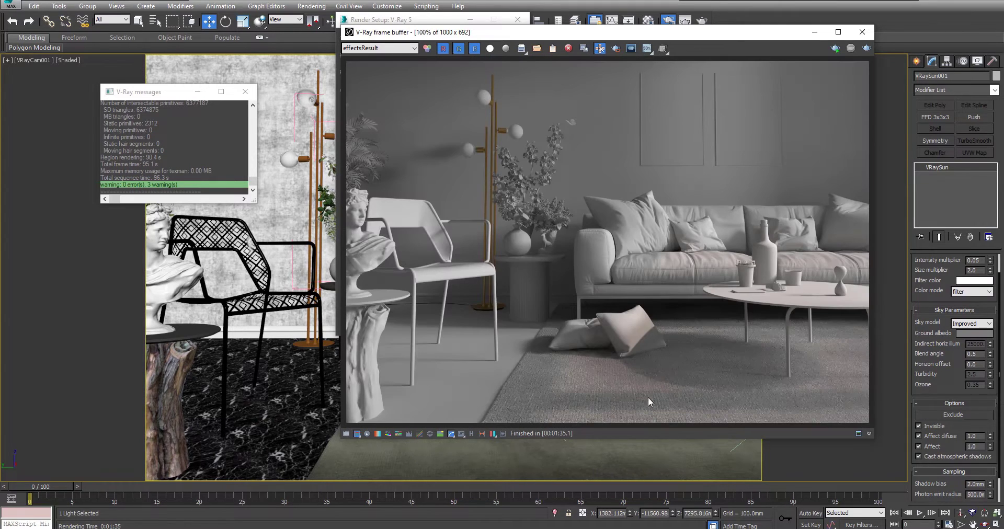
scroll(405, 281, "up", 1)
scroll(638, 247, "down", 1)
left_click(859, 31)
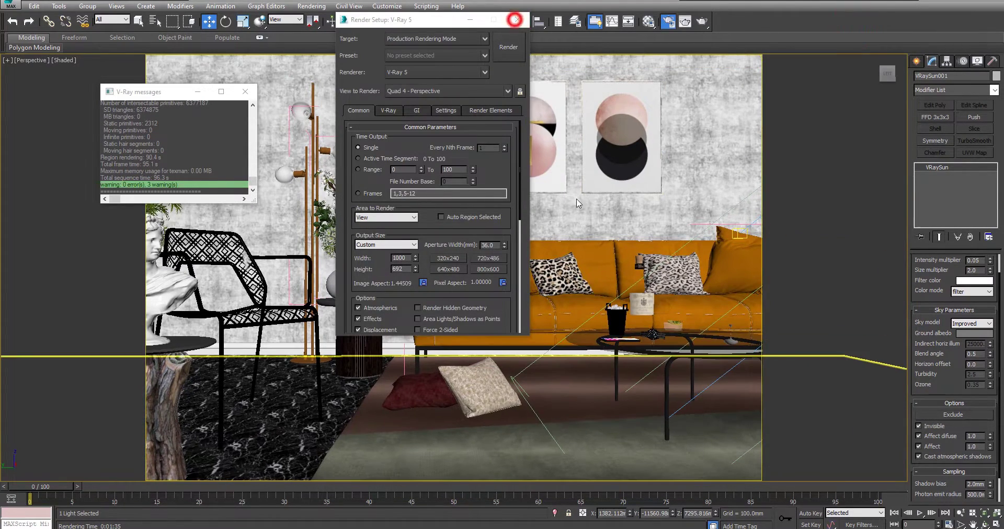
- Move the sun closer to the room along Y, to about Y -10430 mm, in the Perspective view
key("p")
scroll(482, 236, "down", 5)
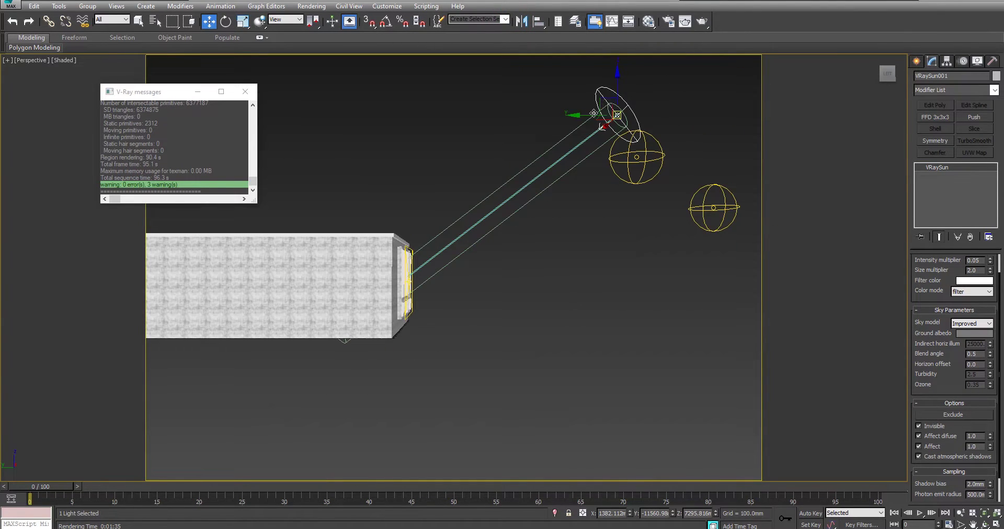
left_click_drag(581, 116, 549, 115)
middle_click_drag(535, 176, 484, 207, "alt")
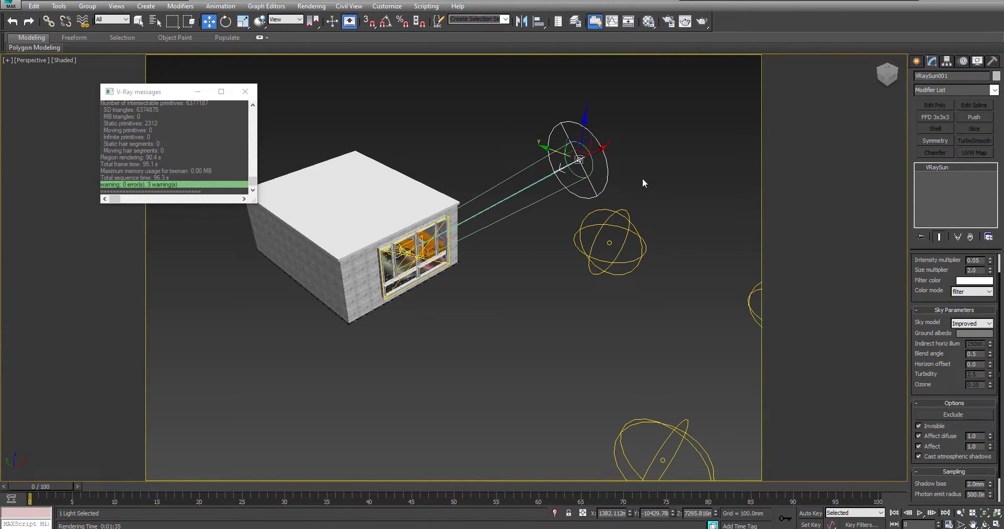
left_click_drag(935, 268, 937, 291)
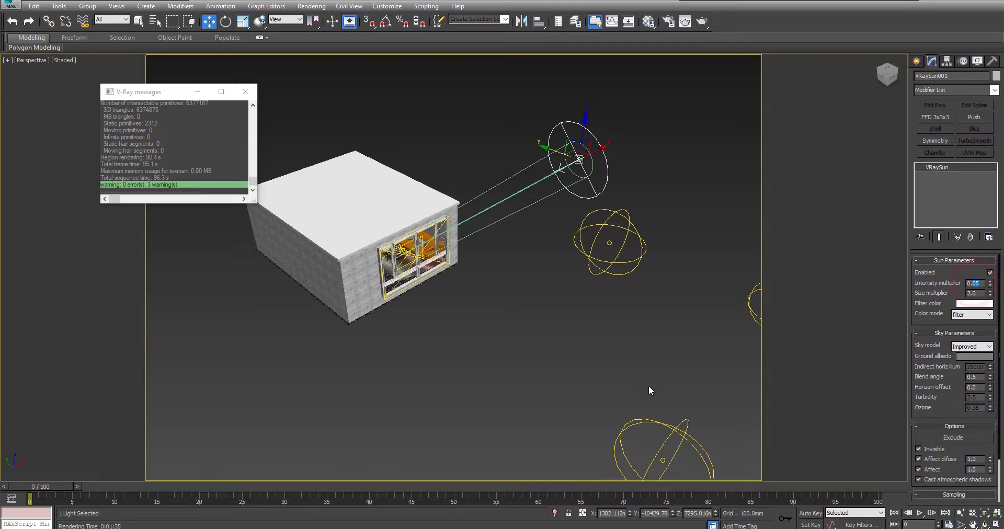
- Isolate the window frame object and show it from the front
left_click(399, 312)
scroll(393, 246, "up", 4)
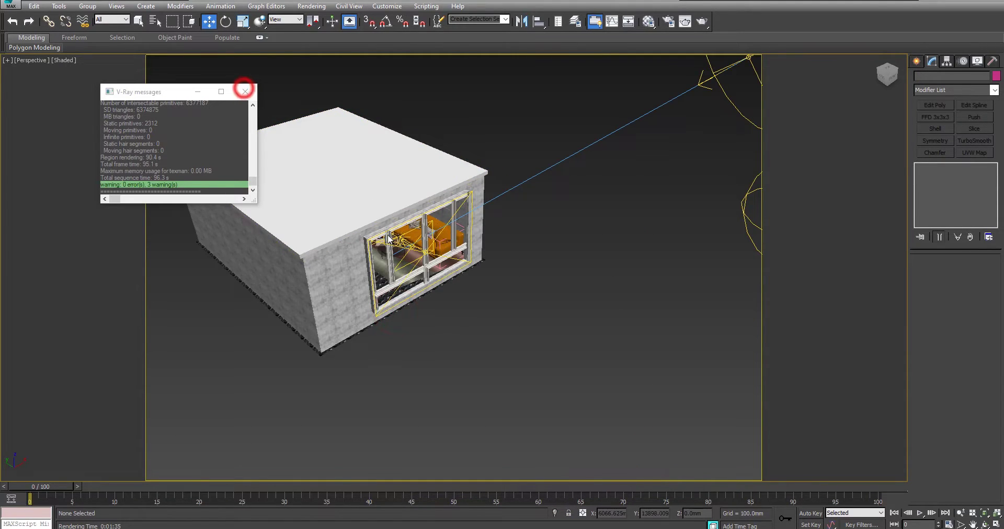
left_click(245, 90)
left_click(427, 260)
key("alt+q")
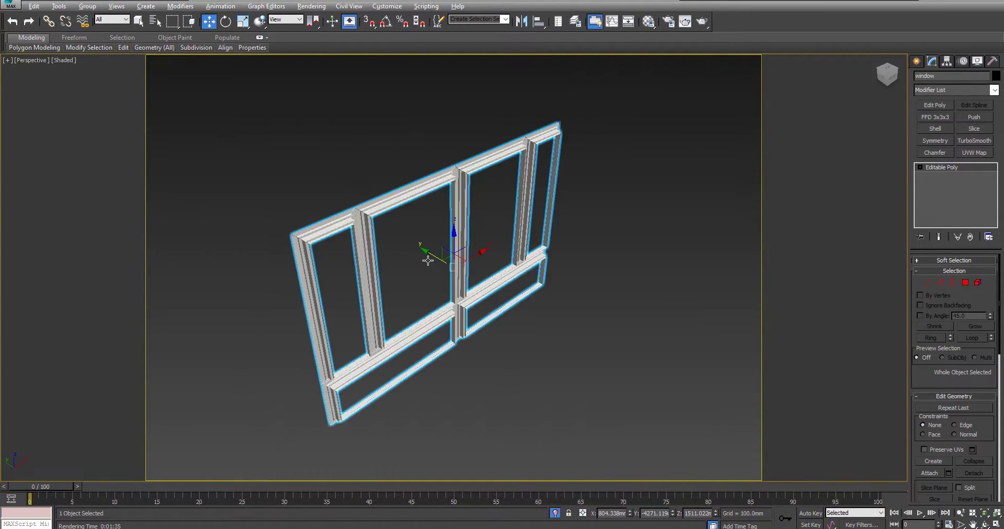
key("f")
- Create a plane over the window in the Front view, about 5977 mm long and 3647 mm wide
left_click(665, 184)
left_click(915, 62)
left_click(920, 78)
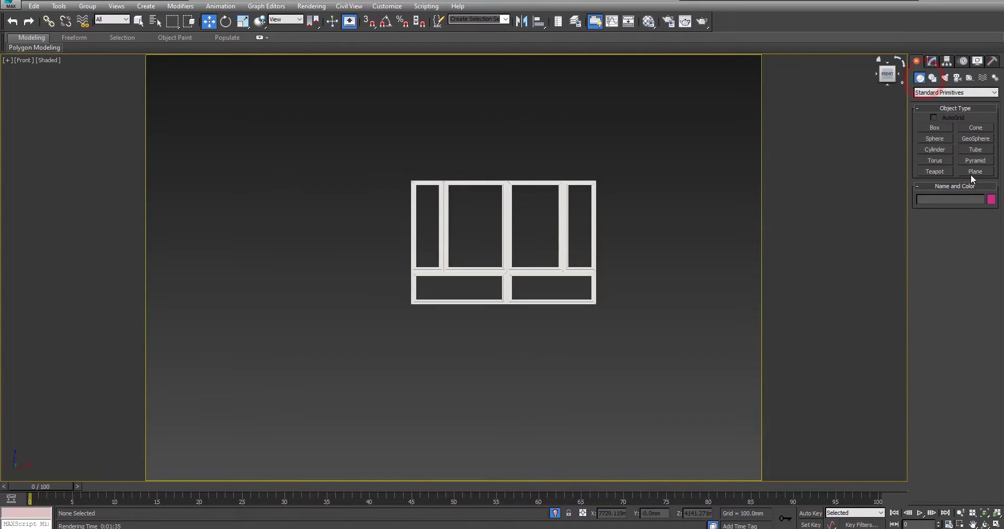
left_click(971, 172)
scroll(494, 271, "down", 3)
left_click_drag(480, 135, 626, 374)
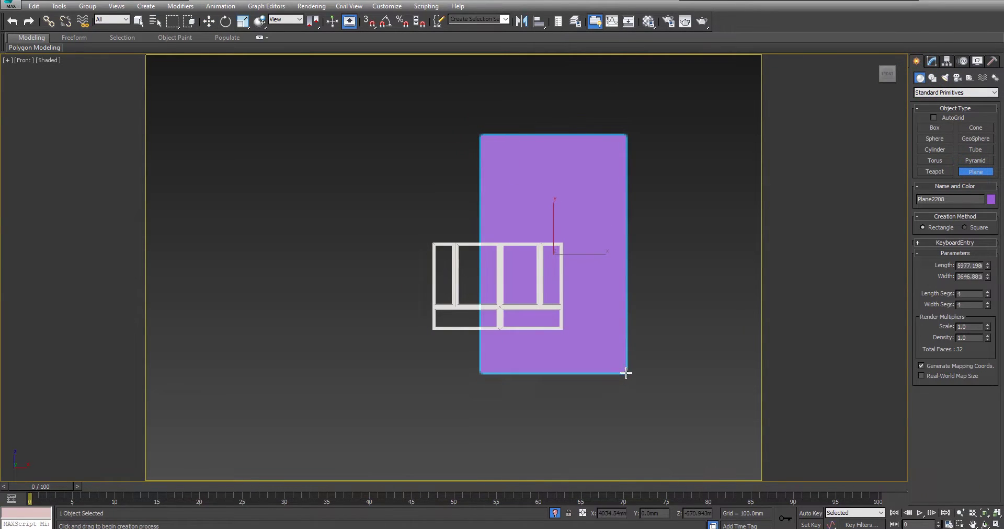
right_click(626, 374)
- Exit isolation, move the new plane outside in front of the window and name it "tree shadow"
key("p")
key("z")
middle_click_drag(587, 301, 555, 181, "alt")
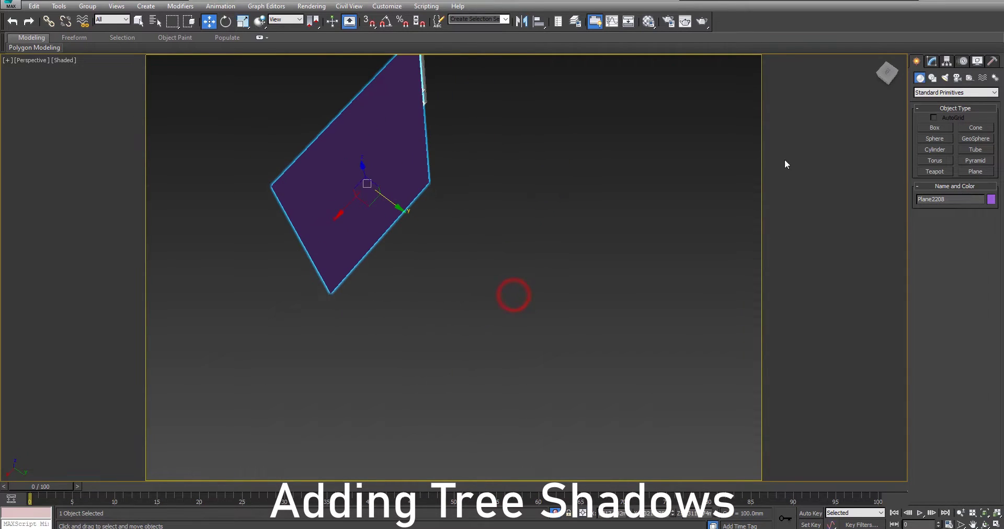
left_click(932, 61)
left_click(556, 516)
middle_click_drag(451, 230, 550, 274, "alt")
left_click_drag(429, 258, 497, 301)
middle_click_drag(497, 302, 479, 313, "alt")
left_click_drag(551, 295, 509, 308)
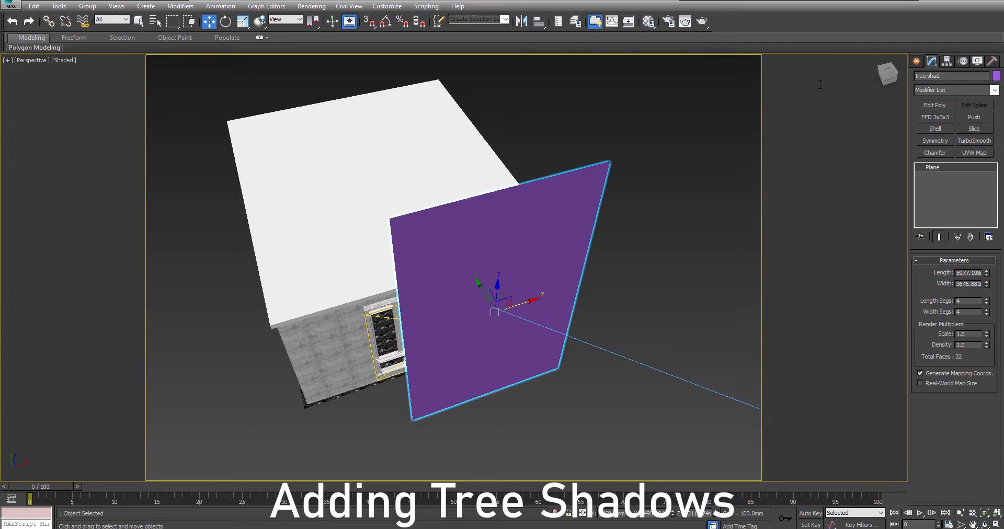
- Create a VRayMtl named "tree shadow" in a reused sample slot and assign it to the plane
left_click(650, 21)
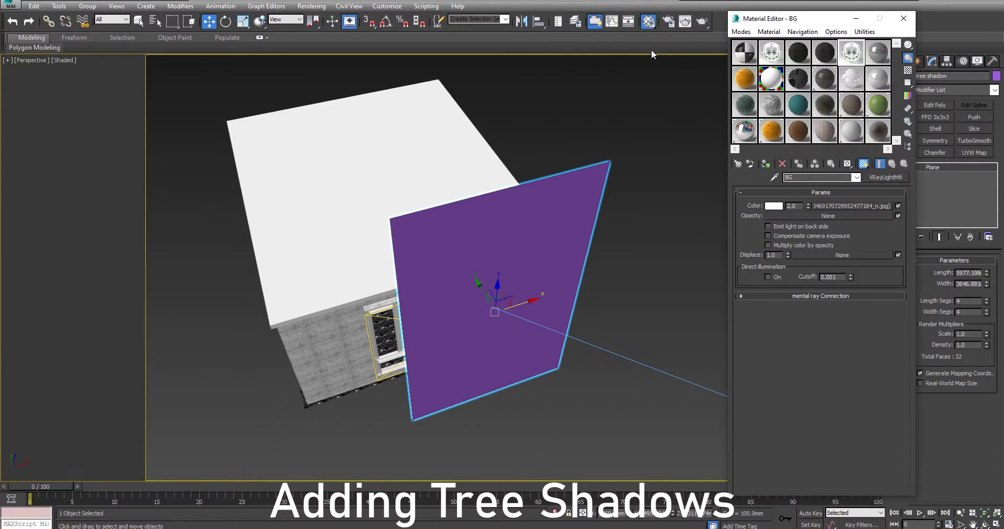
left_click(858, 130)
left_click(883, 179)
double_click(473, 391)
left_click(824, 178)
type("tree shadow")
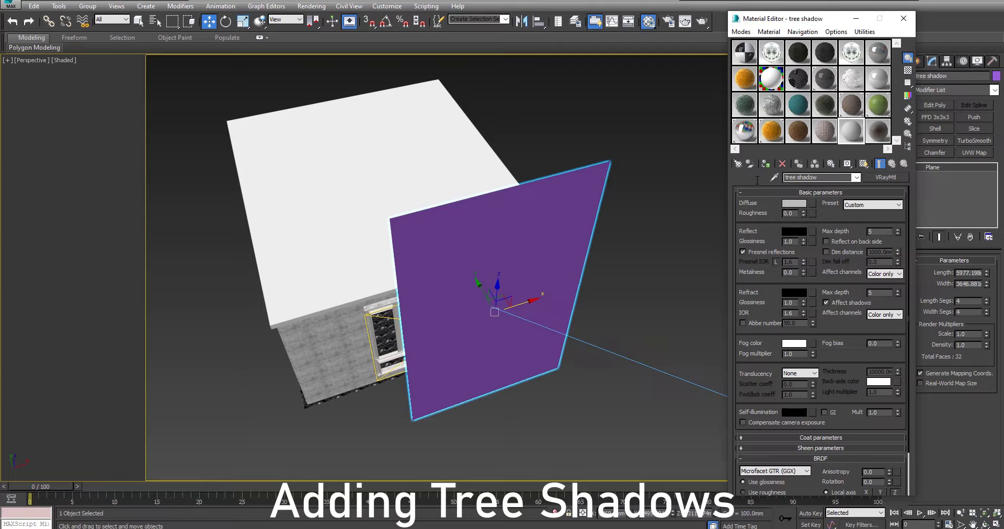
left_click_drag(535, 275, 533, 275)
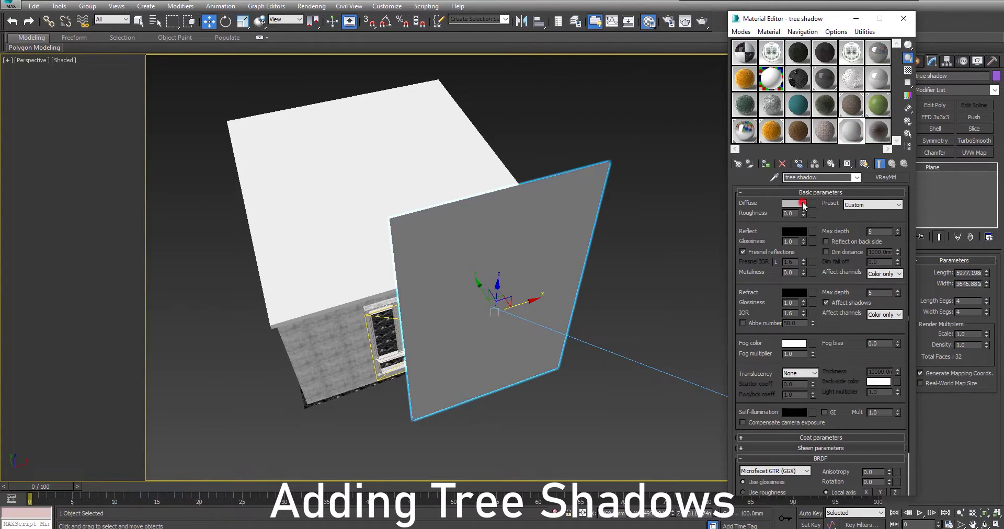
- Set the diffuse color of the tree shadow material to black
left_click(802, 203)
left_click_drag(383, 107, 333, 108)
left_click(399, 145)
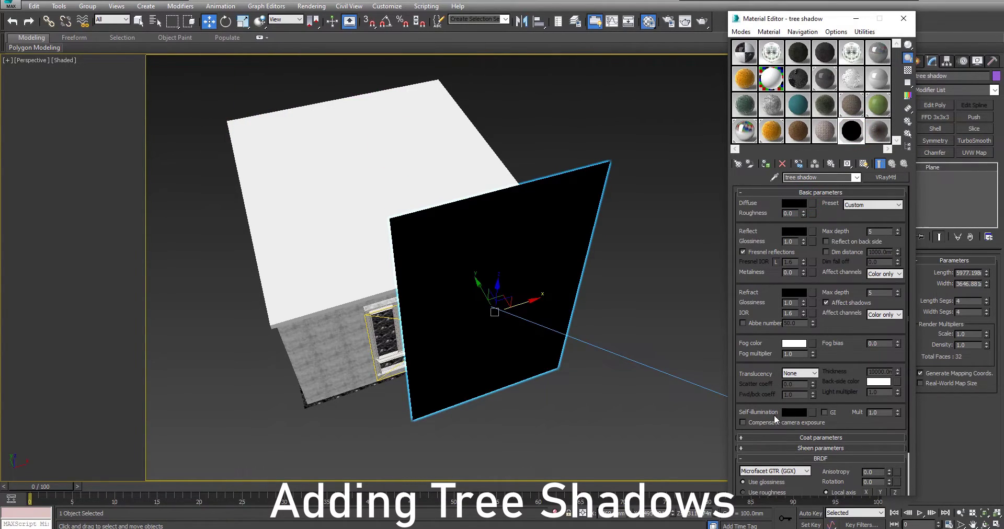
- Load the bitmap TREE a.jpg as the opacity map of the tree shadow material
left_click_drag(771, 397, 791, 228)
left_click(820, 480)
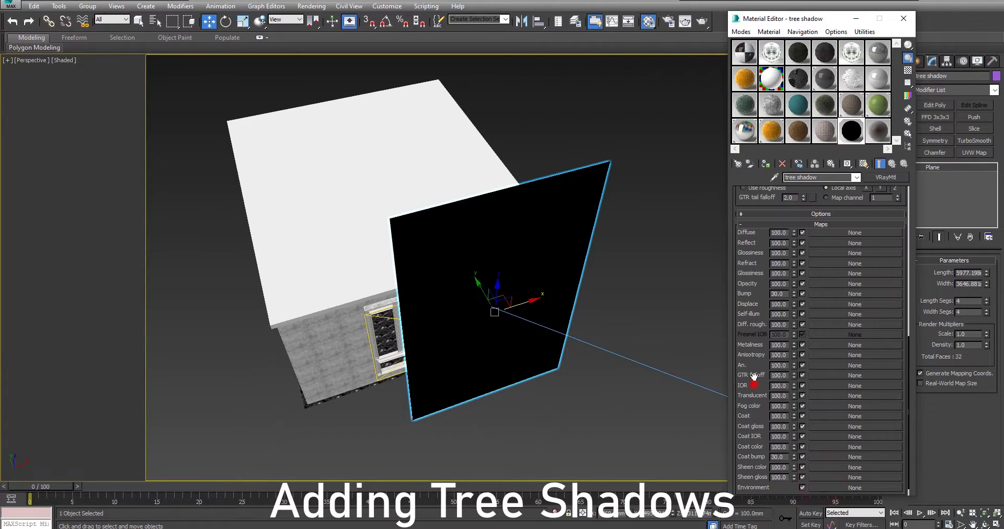
left_click_drag(753, 379, 764, 270)
left_click(828, 270)
left_click(464, 134)
double_click(417, 137)
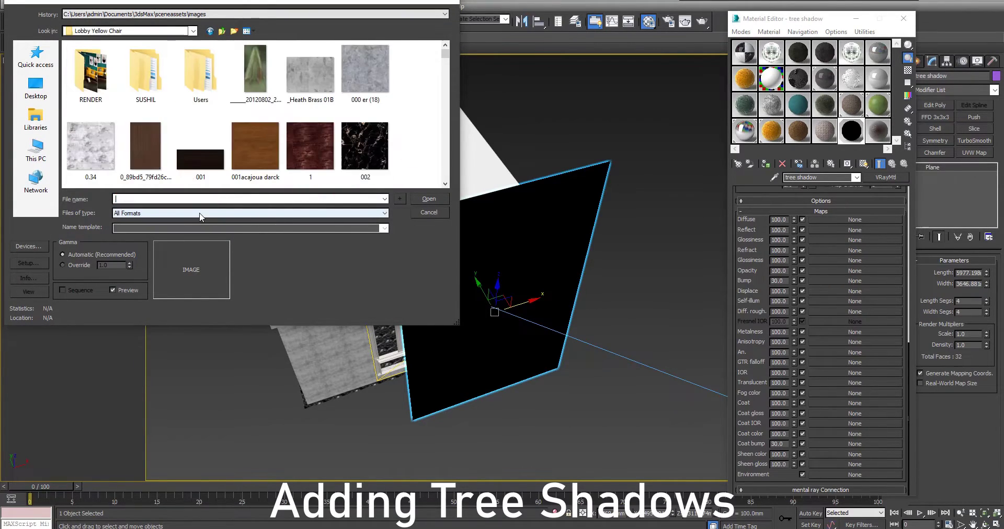
type("tr")
left_click(157, 208)
left_click(423, 201)
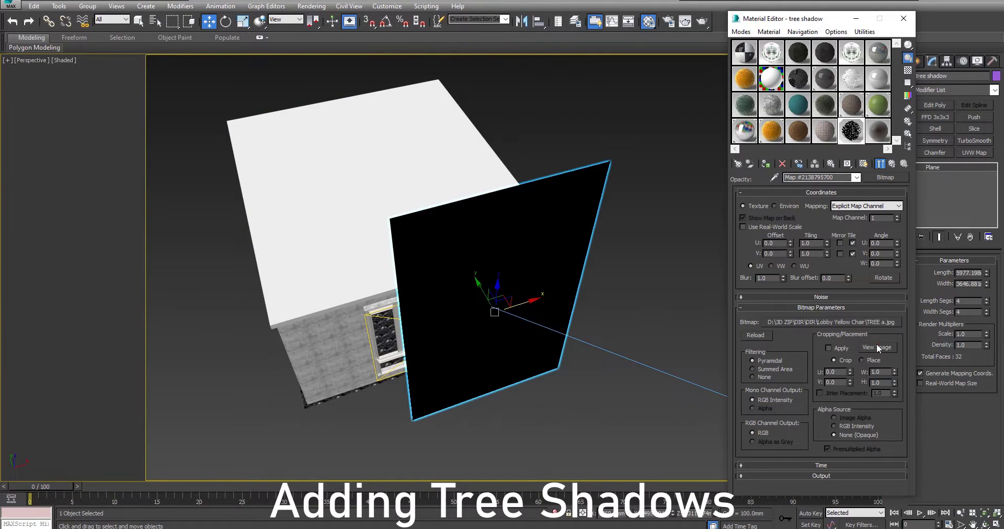
- Preview the tree bitmap and display the tree shadow material's map in the viewport
left_click(879, 347)
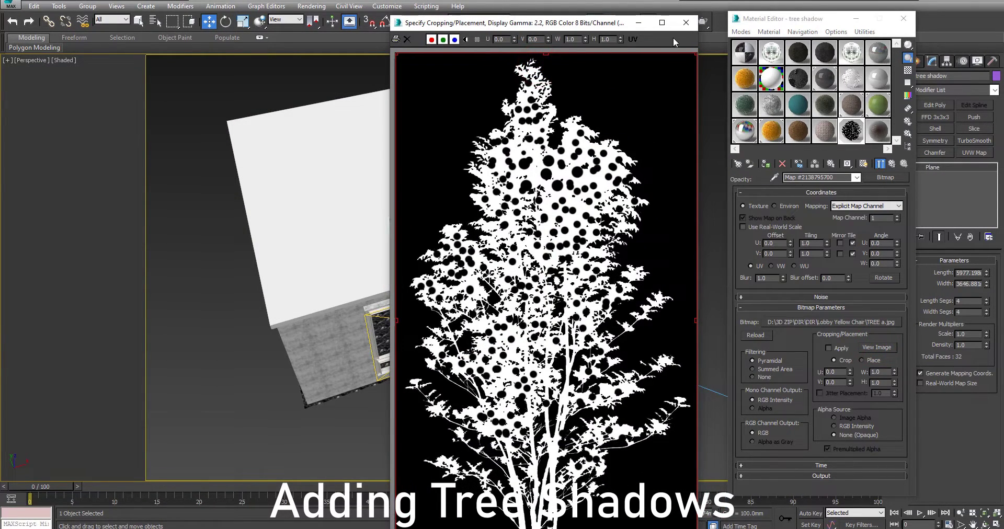
left_click(686, 23)
left_click(892, 164)
left_click(864, 164)
- Shift the tree shadow plane in front of the window, to about X 818 mm and Y -4803 mm
middle_click_drag(486, 251, 433, 262, "alt")
scroll(407, 381, "up", 4)
left_click_drag(433, 165, 400, 194)
- Turn off Receive Shadows and Visible to Reflection/Refraction in the tree shadow plane's object properties
right_click(398, 198)
left_click(425, 266)
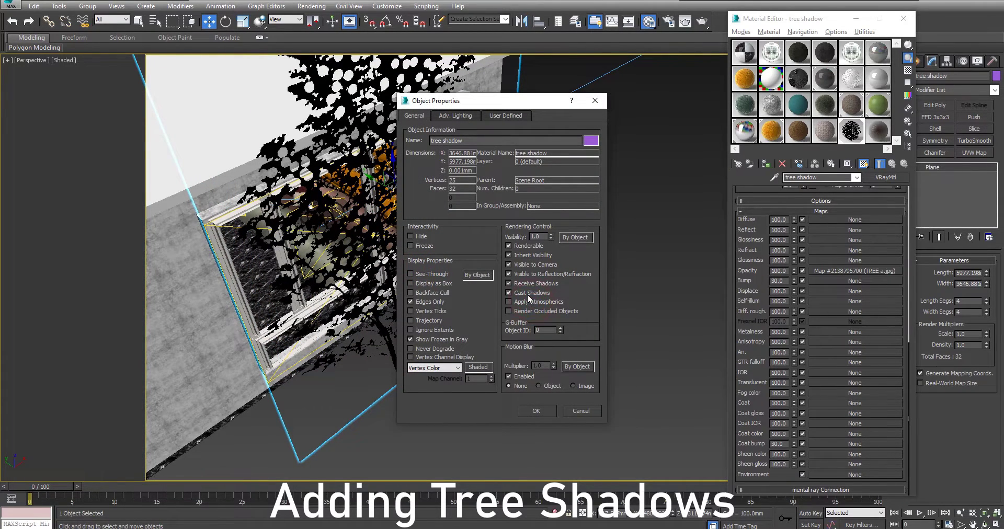
left_click(520, 284)
left_click(558, 274)
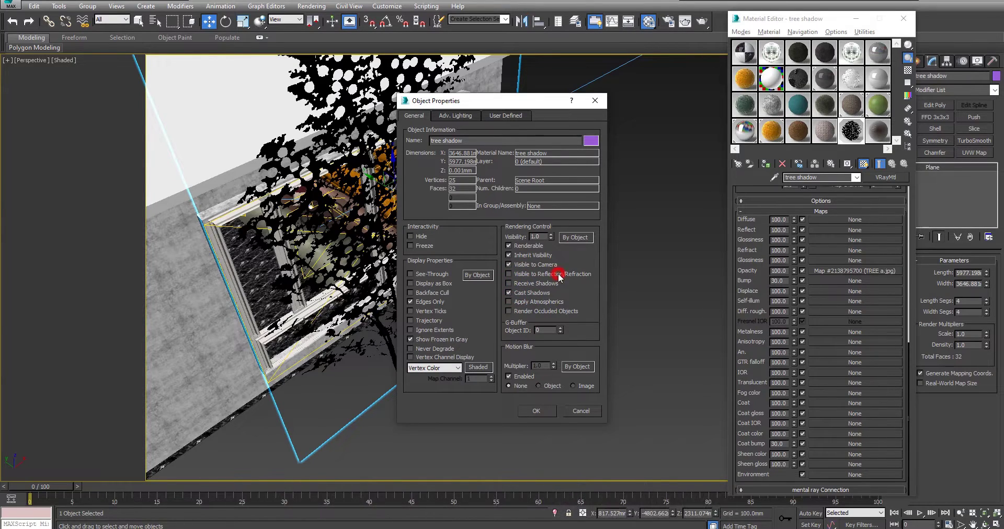
left_click(534, 413)
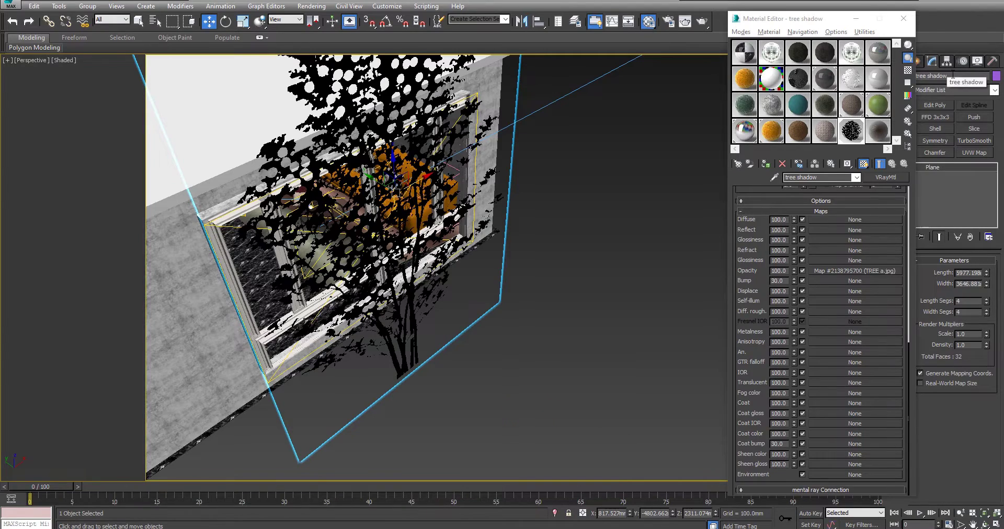
- Copy the plane's name and add tree shadow to the exclude list of V-Ray's override material
left_click(903, 18)
left_click(946, 76)
right_click(921, 74)
left_click(891, 109)
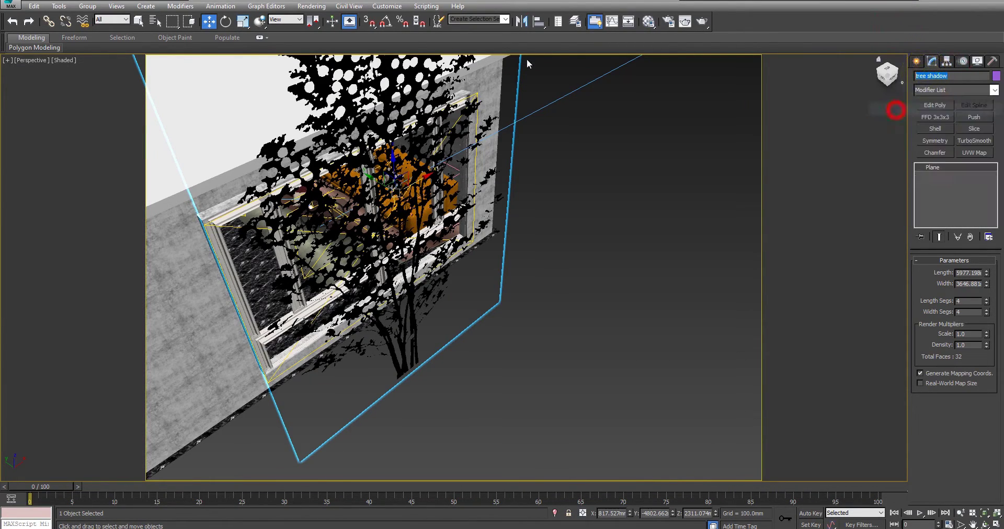
key("F10")
left_click(390, 110)
left_click(492, 268)
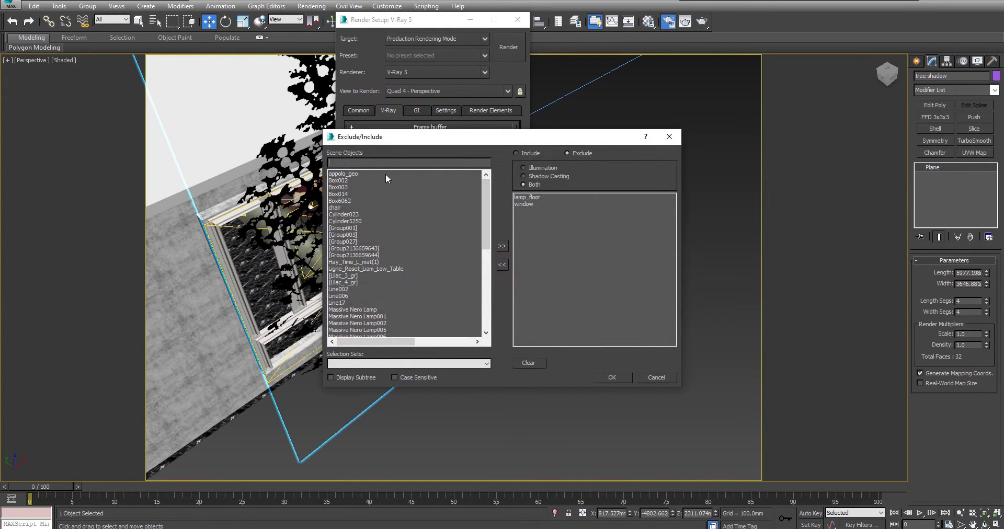
key("ctrl+v")
left_click(501, 248)
left_click(610, 377)
left_click(518, 19)
- Clear the selection, return to the VRayCam001 view and start a test render
left_click(606, 258)
key("c")
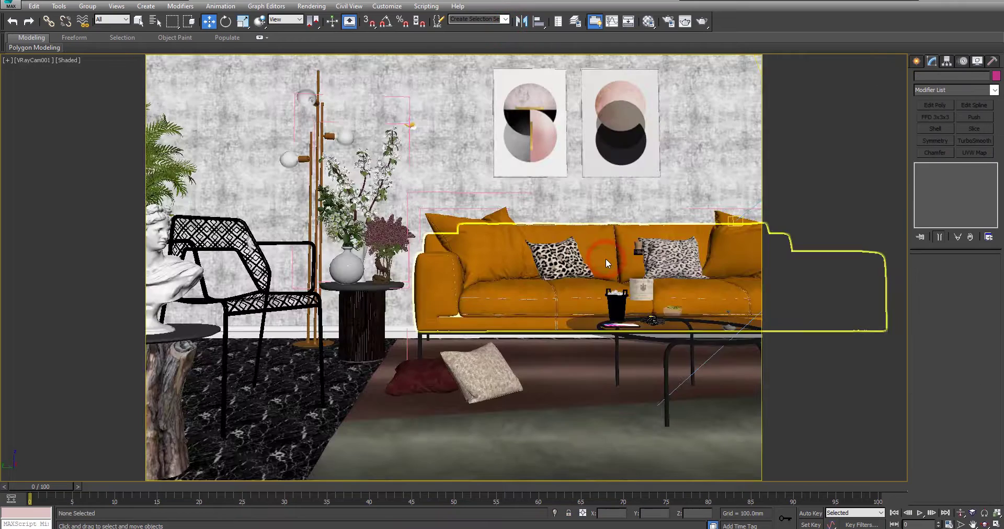
left_click(702, 21)
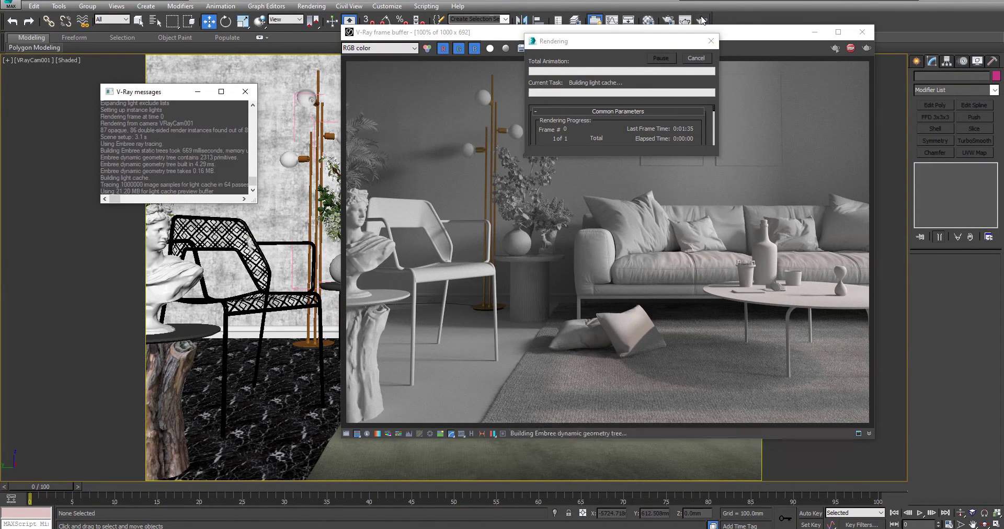
- Check the tree shadow on the rug and table in the test render, then return to the Perspective view
left_click(792, 404)
scroll(808, 347, "up", 1)
middle_click_drag(808, 347, 666, 348)
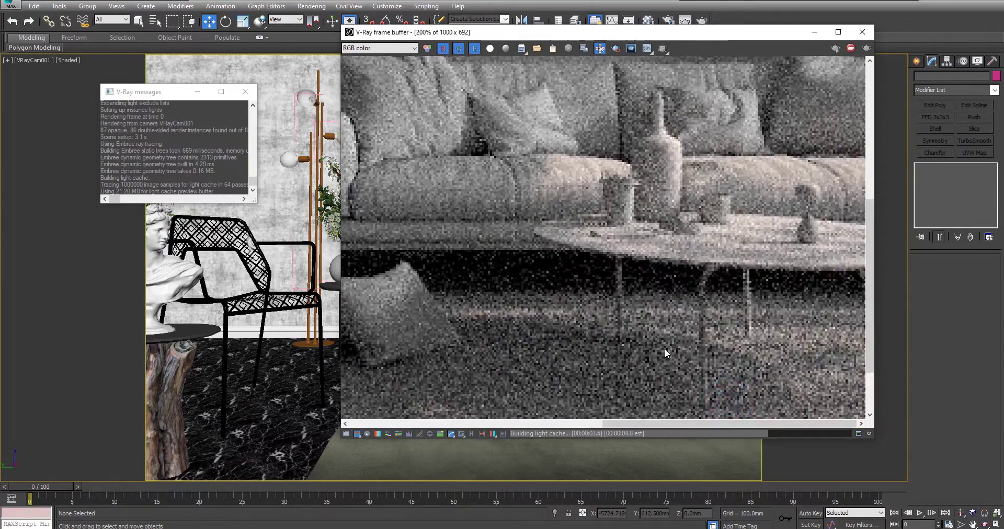
scroll(721, 171, "down", 1)
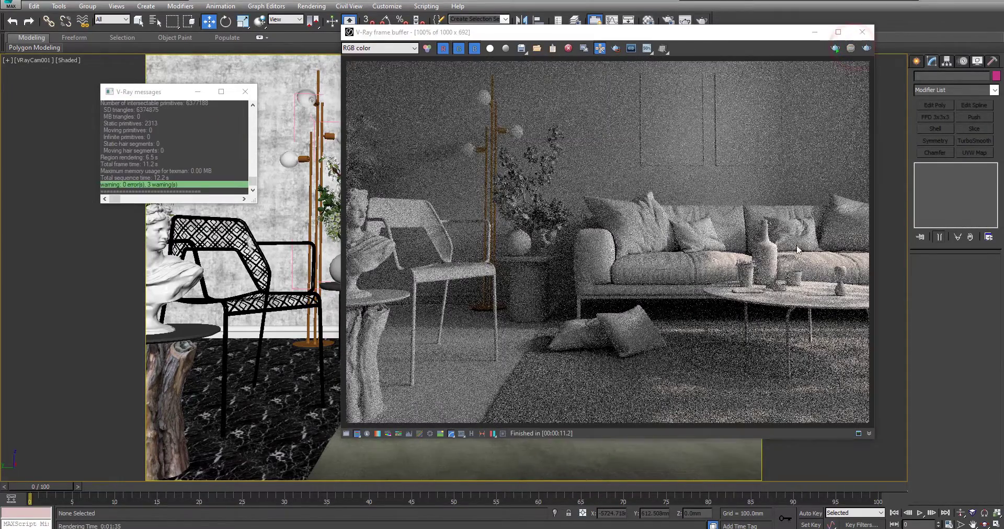
left_click(862, 32)
key("p")
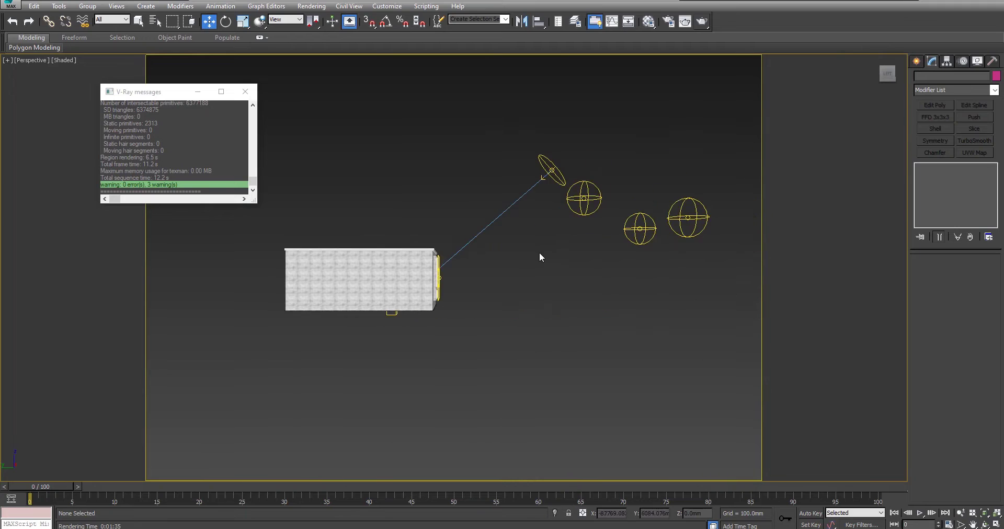
- Add tree shadow to the exclude list of the far spherical light VRayLight002
left_click(550, 170)
left_click(688, 217)
left_click(953, 397)
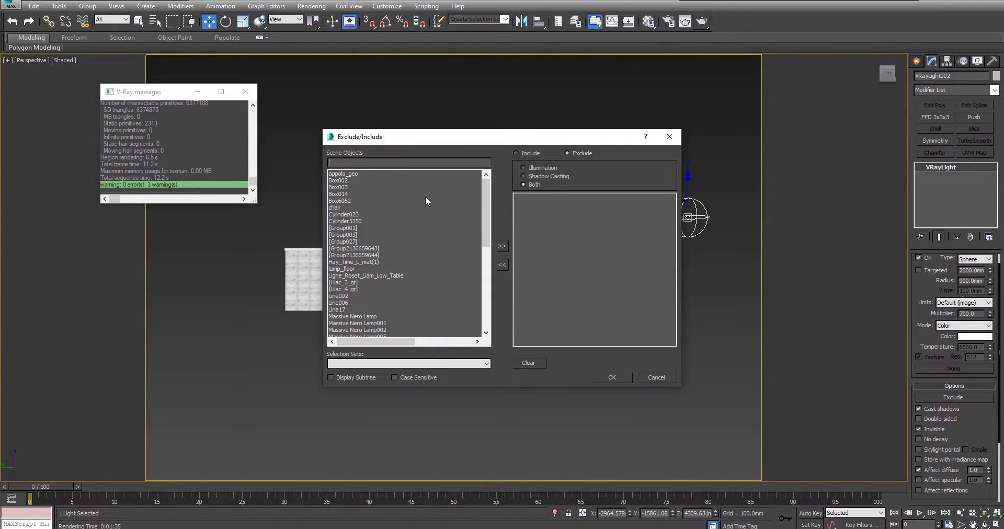
type("tr")
double_click(348, 330)
left_click(612, 379)
- Shift the tree shadow plane sideways in front of the window and start a test render from VRayCam001
middle_click_drag(607, 246, 577, 209, "alt")
left_click(599, 159)
scroll(599, 159, "up", 3)
middle_click_drag(596, 163, 521, 216, "alt")
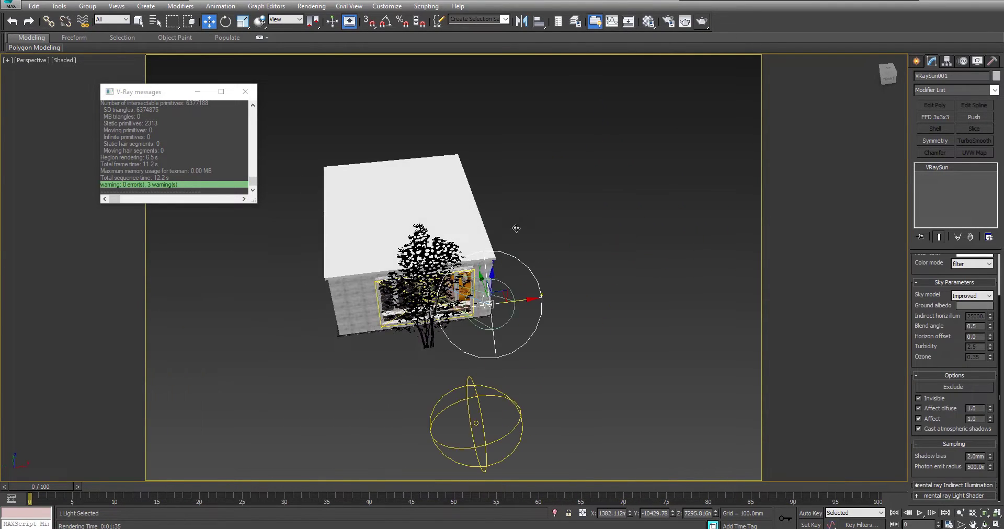
left_click(427, 268)
left_click_drag(448, 291, 483, 288)
key("c")
left_click(702, 21)
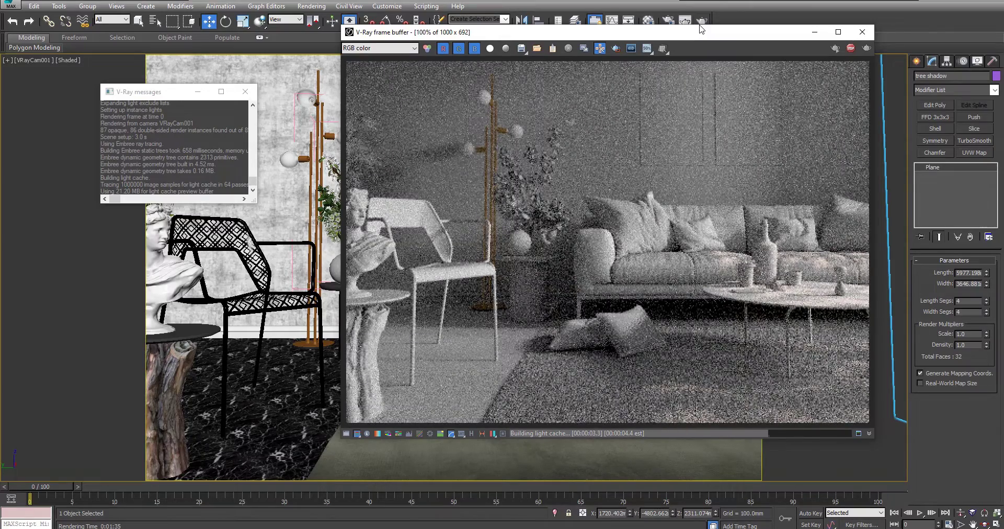
- Close the test render and reposition the tree shadow plane outside the window in the Perspective view
left_click(862, 32)
key("p")
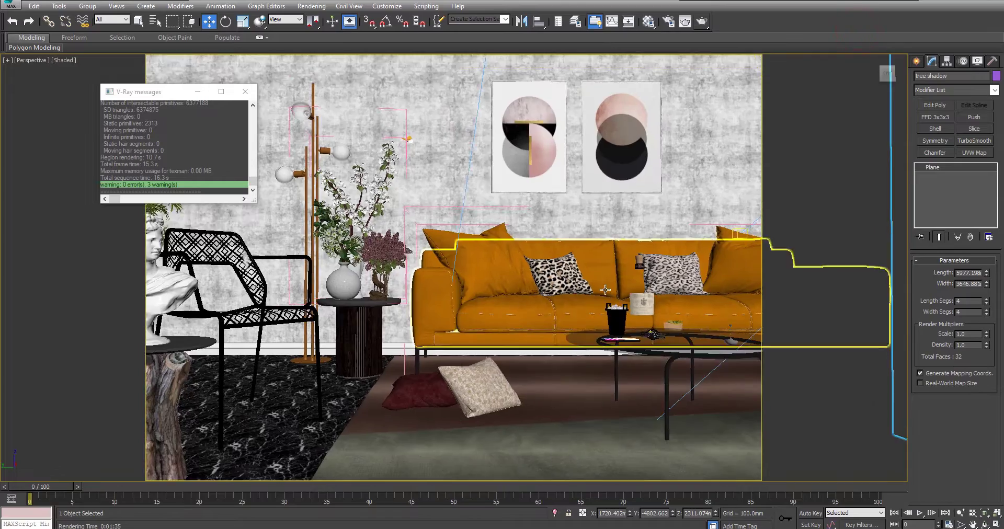
scroll(489, 288, "down", 8)
middle_click_drag(528, 288, 600, 262, "alt")
left_click_drag(601, 262, 618, 213)
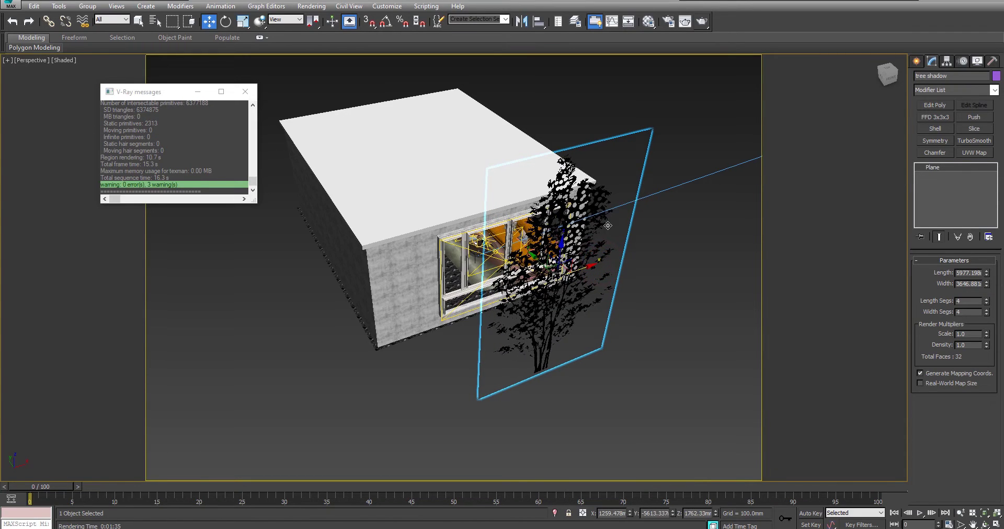
- Look through VRaySun001, adjust the tree shadow plane so the foliage covers the window, and render from VRayCam001
left_click(35, 60)
mouse_move(62, 85)
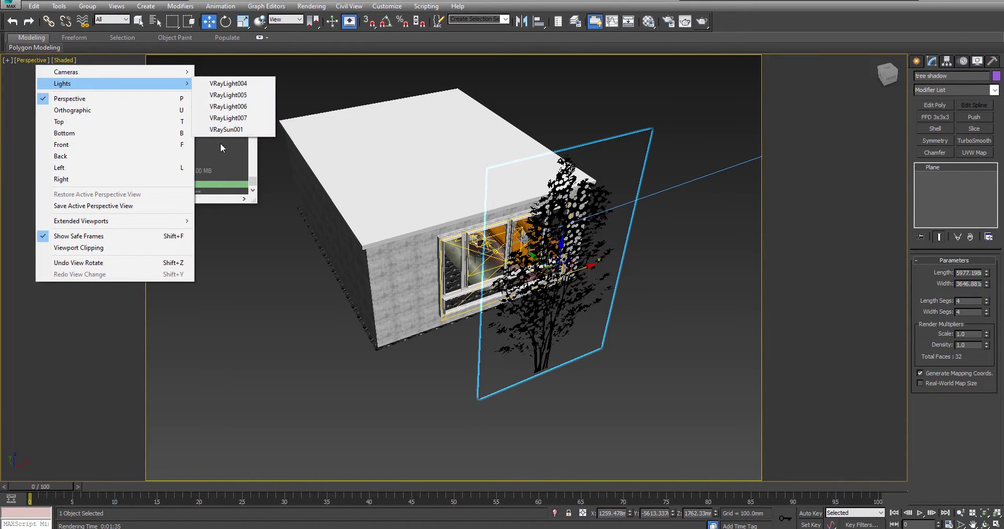
left_click(228, 129)
middle_click_drag(491, 332, 484, 332)
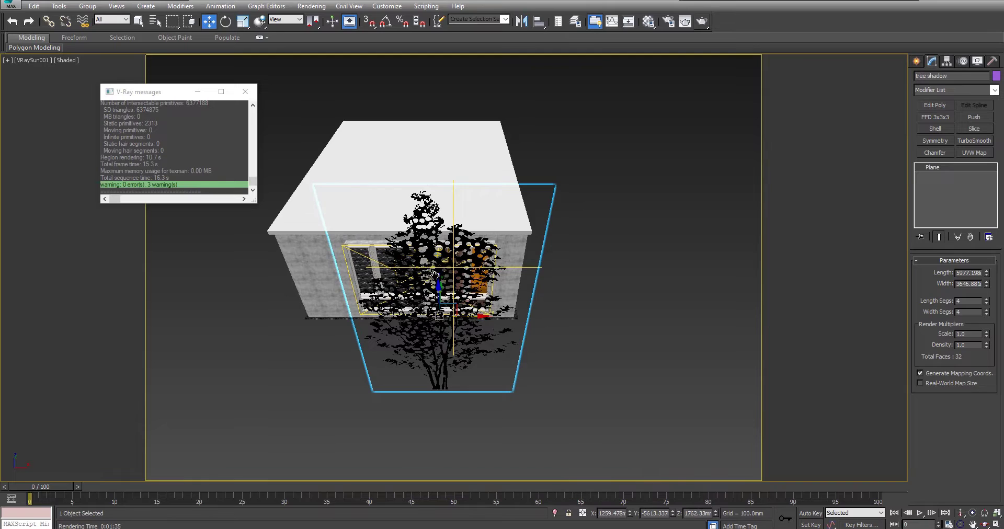
left_click_drag(471, 318, 460, 317)
left_click_drag(427, 291, 470, 289)
key("c")
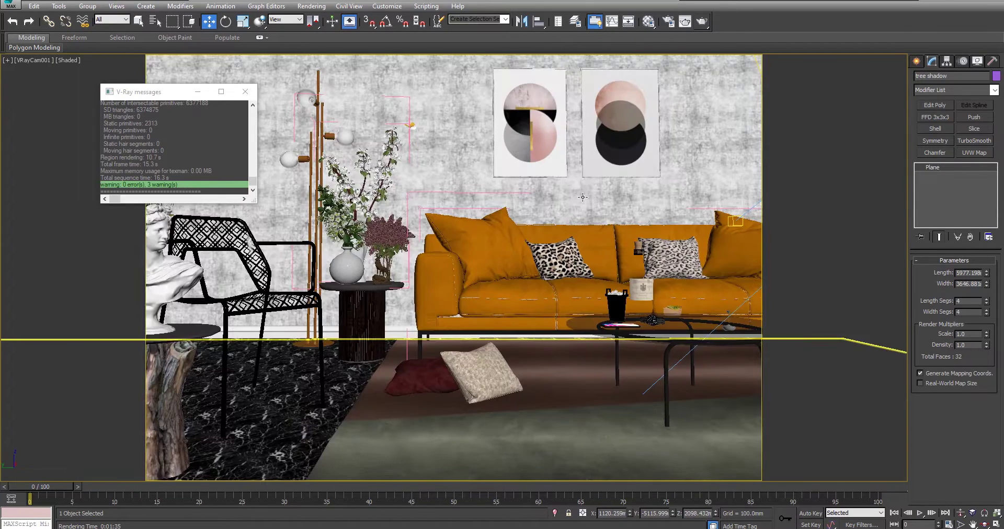
left_click(701, 23)
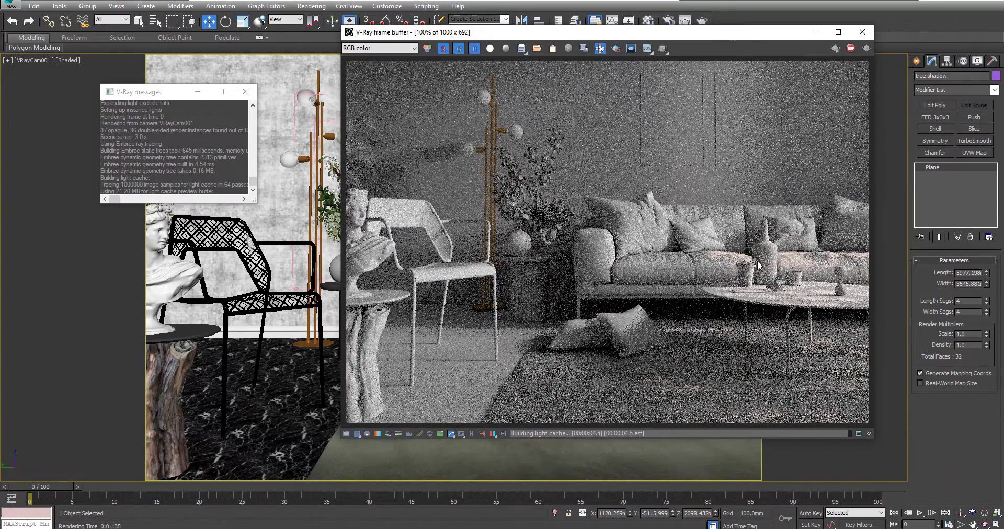
- Examine the tree shadow on the sofa, coffee table and rug in the new test render
scroll(715, 266, "up", 1)
middle_click_drag(715, 266, 507, 283)
scroll(755, 273, "down", 1)
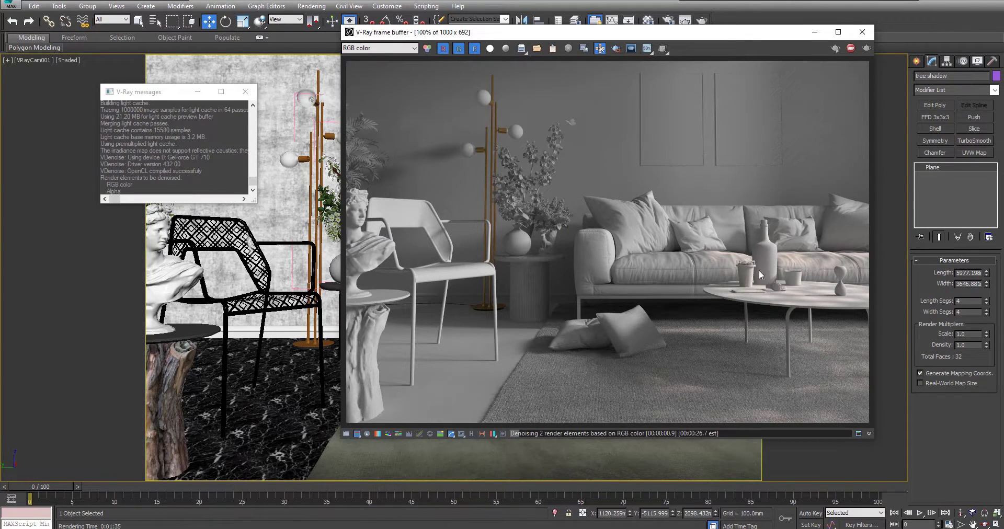
left_click(752, 186)
scroll(805, 256, "up", 1)
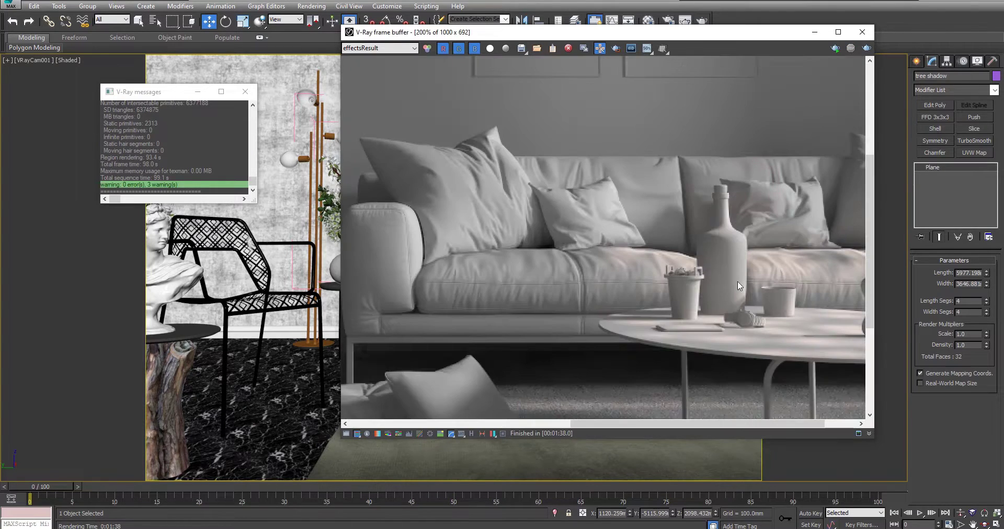
middle_click_drag(766, 285, 692, 212)
middle_click_drag(700, 388, 709, 200)
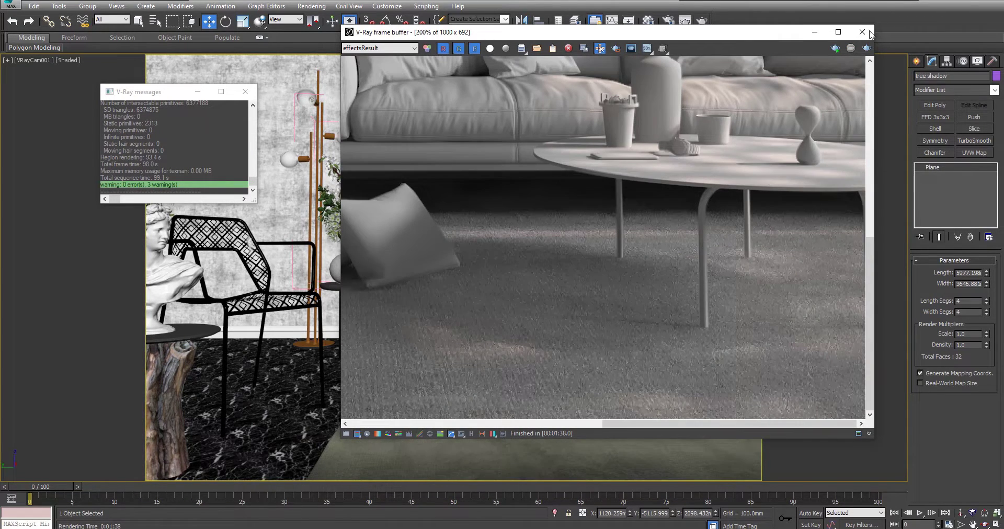
left_click(862, 32)
- Move the tree shadow plane farther from the window along its Y axis in the Perspective view
key("p")
scroll(505, 306, "down", 5)
middle_click_drag(505, 306, 387, 345)
middle_click_drag(662, 215, 634, 198, "alt")
left_click_drag(610, 183, 647, 190)
scroll(548, 235, "up", 3)
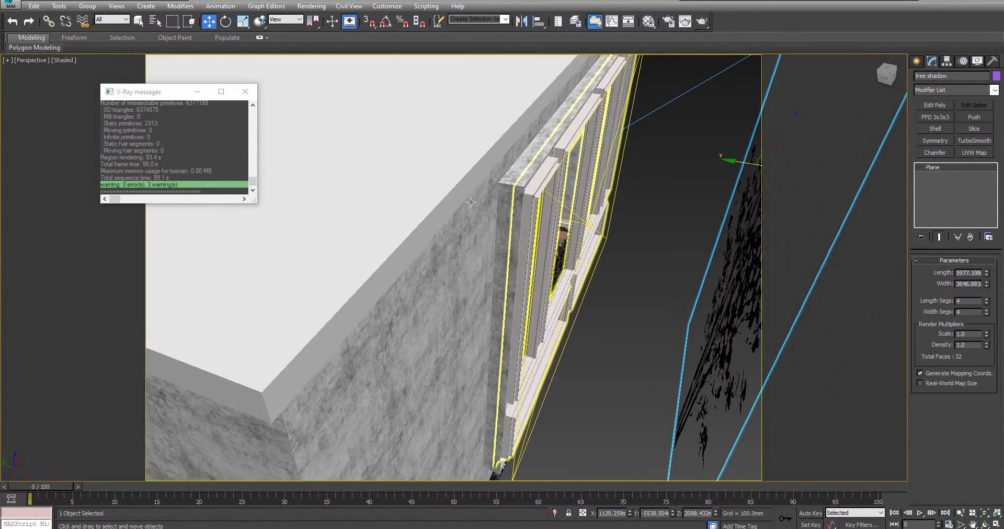
- Isolate one cylindrical ceiling lamp and frame it in the Front view
key("t")
key("F3")
middle_click_drag(519, 197, 521, 313)
mouse_move(571, 121)
middle_mouse_down()
mouse_move(578, 210)
mouse_move(544, 141)
mouse_move(504, 101)
mouse_move(507, 109)
middle_mouse_up()
left_click(584, 199)
key("z")
key("f")
key("z")
key("F3")
left_click(643, 184)
- Create a targeted VRayIES light just below the ceiling lamp, aiming straight down
left_click(917, 61)
left_click(945, 78)
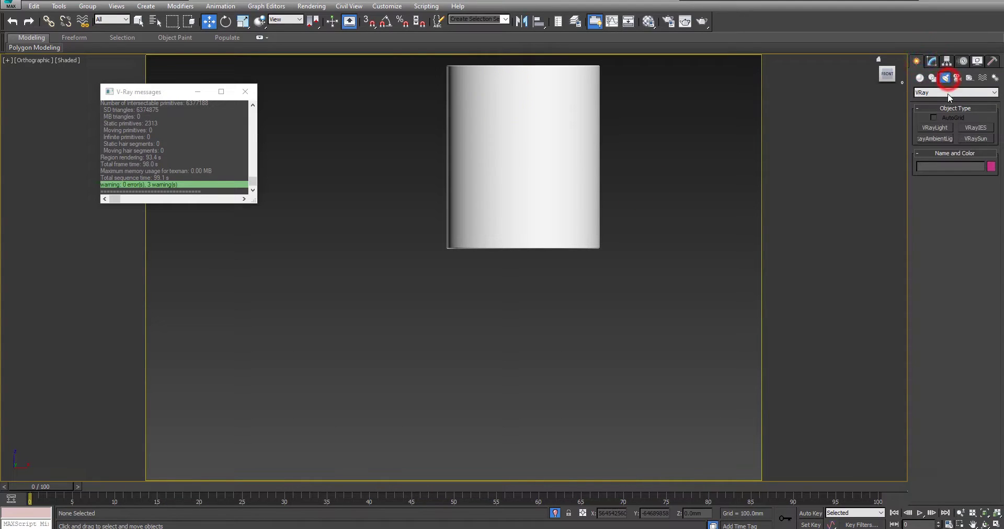
left_click(976, 128)
scroll(678, 156, "down", 5)
key("F3")
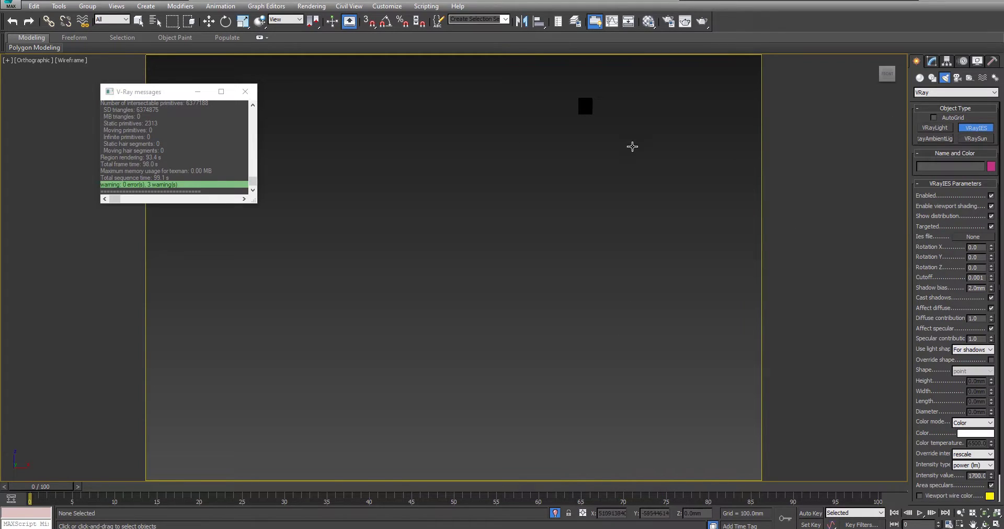
middle_click_drag(589, 277, 638, 270, "alt")
key("F3")
key("w")
key("f")
key("z")
scroll(599, 138, "down", 3)
left_click(976, 127)
left_click_drag(563, 128, 587, 279)
right_click(587, 280)
- Center the VRayIES light and its target on the ceiling lamp in the Top view
key("t")
scroll(526, 132, "down", 4)
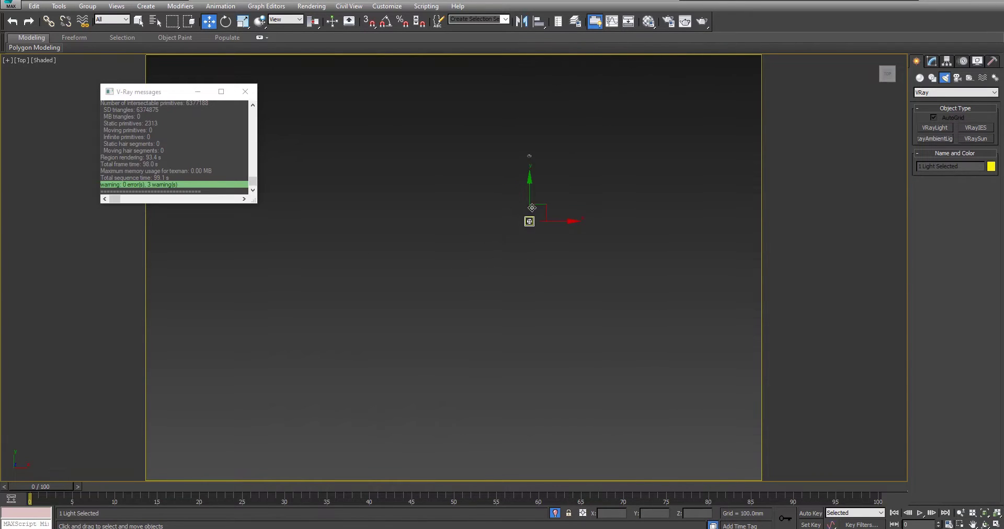
scroll(526, 131, "up", 5)
scroll(524, 237, "down", 3)
key("F3")
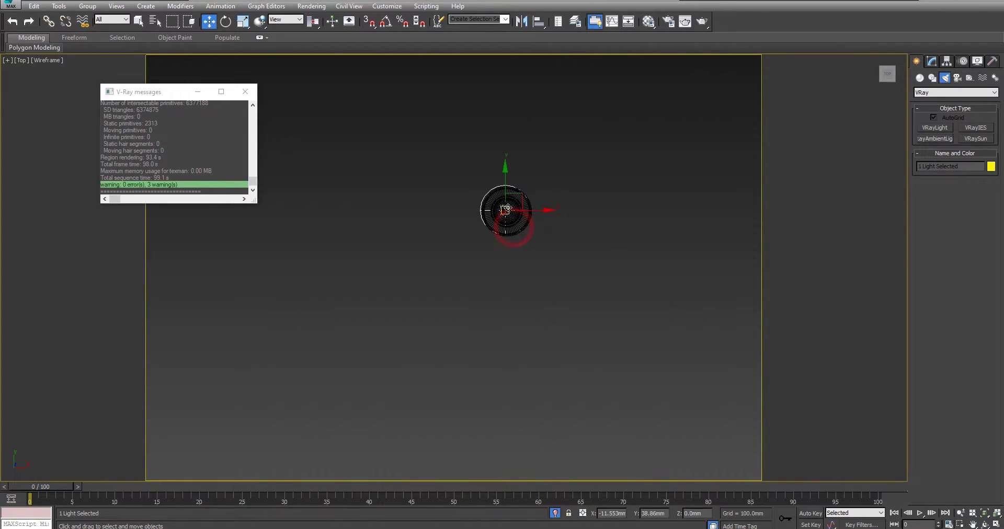
key("p")
scroll(586, 410, "down", 3)
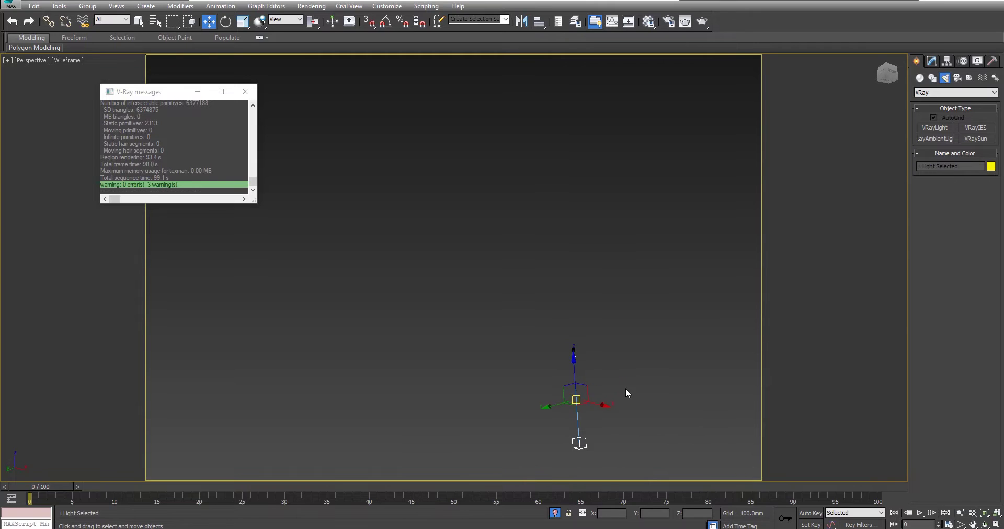
- End the isolation and copy the VRayIES light to the other ceiling lamps in the Top view
left_click(556, 514)
key("t")
key("F3")
scroll(582, 276, "down", 3)
key("F3")
scroll(567, 242, "down", 3)
left_click_drag(563, 229, 418, 220)
double_click(459, 243)
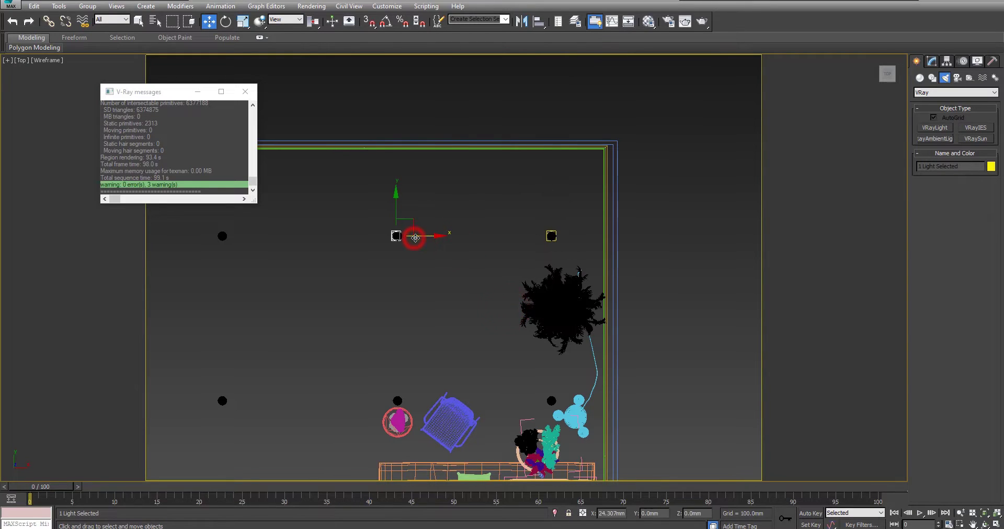
scroll(482, 183, "up", 3)
middle_click_drag(466, 173, 457, 152)
left_click(565, 244)
scroll(576, 240, "up", 5)
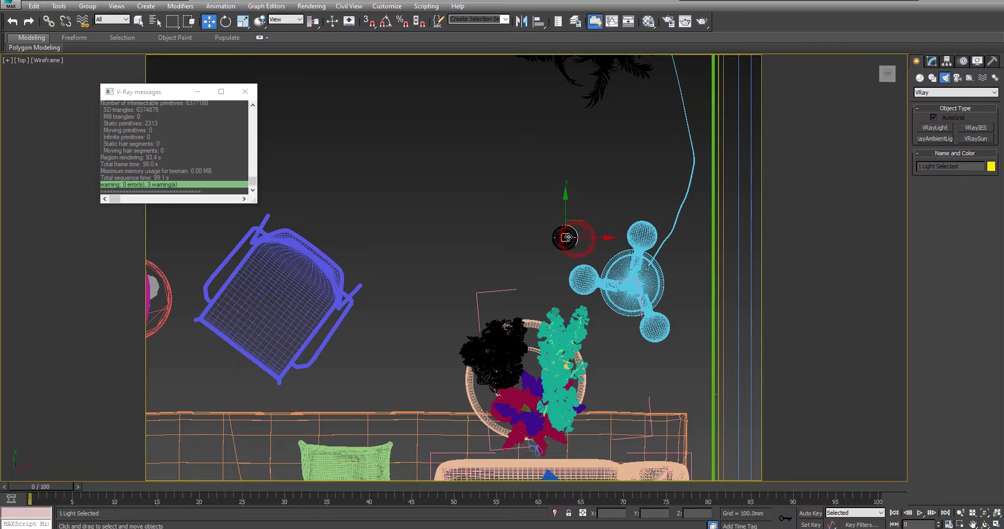
- Select the VRayIES light above the floor lamp in Perspective and load S4491.IES as its IES file
key("p")
key("F3")
middle_click_drag(356, 57, 383, 135)
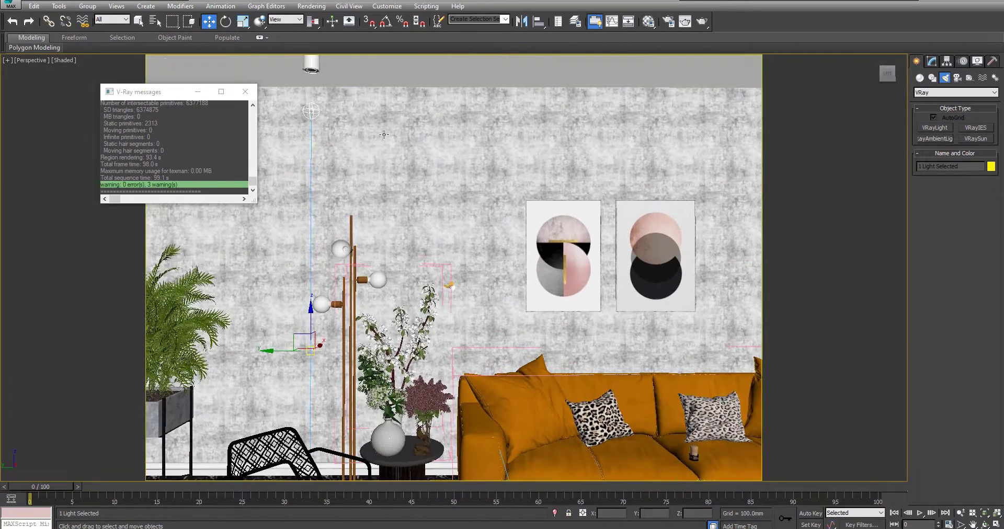
left_click(245, 92)
left_click(310, 110)
left_click(933, 62)
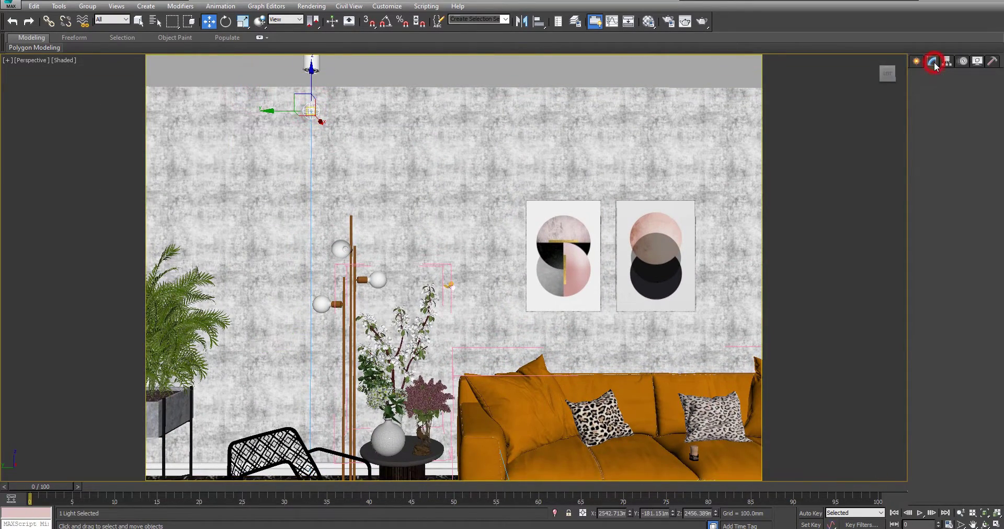
left_click(972, 314)
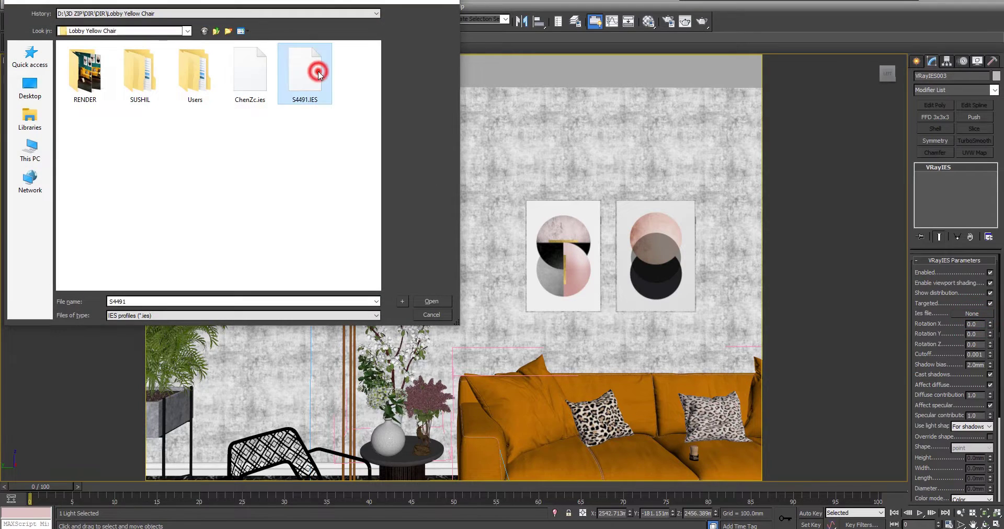
double_click(307, 73)
- Set the VRayIES light's intensity value to 2000 and its color mode to Temperature with a value of 4000
left_click_drag(934, 376, 934, 250)
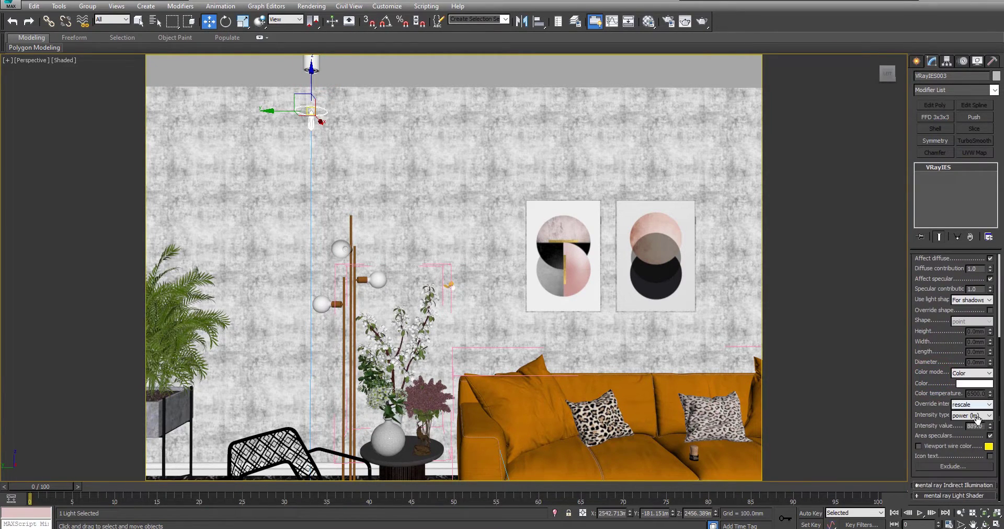
double_click(978, 426)
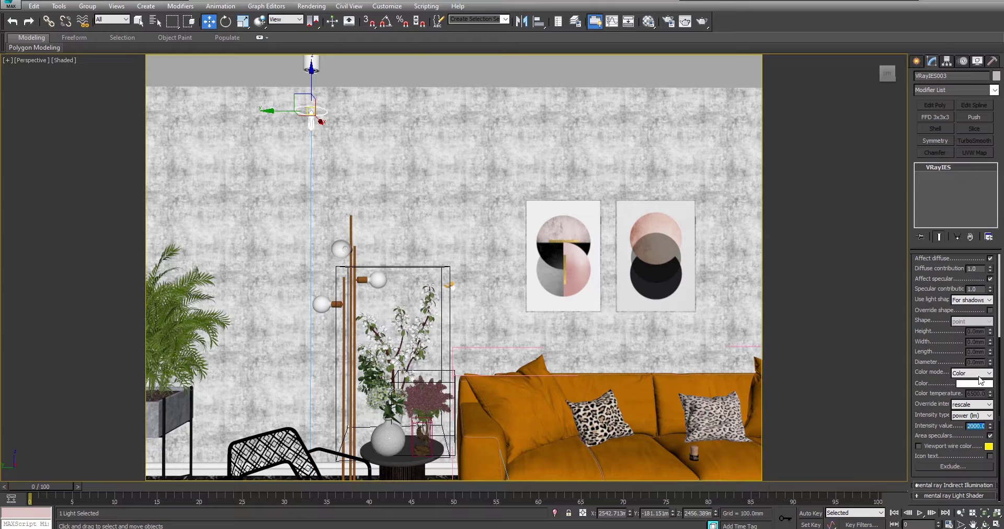
left_click(983, 373)
double_click(975, 393)
type("4000")
left_click(943, 339)
- Isolate the floor lamp and display it as wireframe in the Top view
scroll(602, 267, "up", 4)
middle_click_drag(602, 268, 578, 215)
left_click(302, 234)
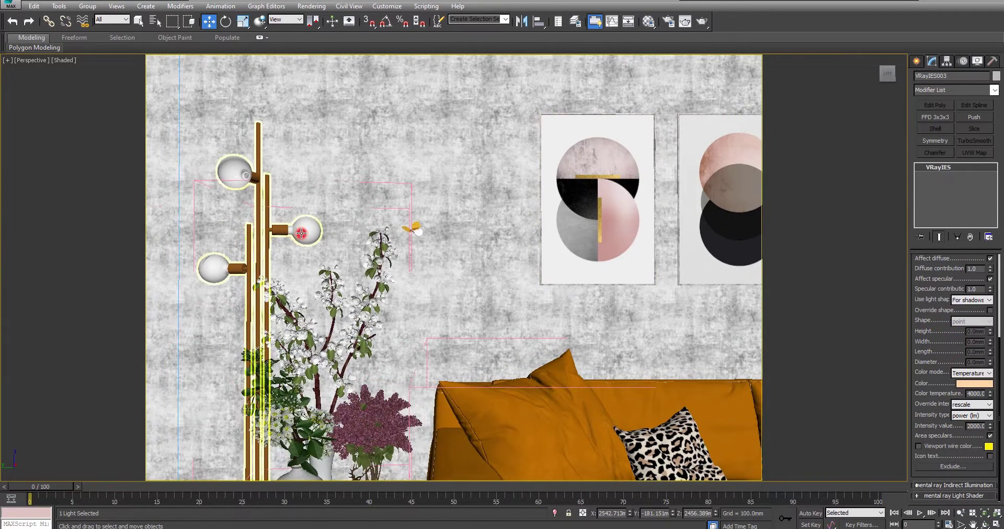
key("alt+q")
key("t")
key("F3")
scroll(545, 227, "up", 3)
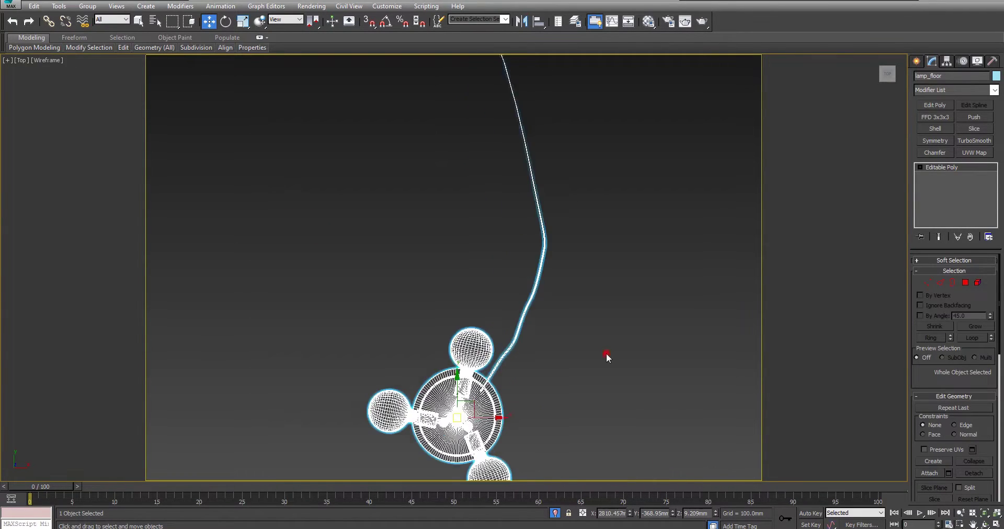
- Create a Sphere-type VRayLight with a radius of about 11 mm inside one of the floor lamp's bulbs
left_click(605, 354)
left_click(916, 62)
left_click(943, 127)
left_click(973, 196)
left_click(971, 216)
middle_click_drag(589, 225, 589, 111)
scroll(538, 256, "up", 3)
left_click_drag(541, 210, 410, 199)
right_click(548, 213)
middle_click_drag(475, 213, 532, 177)
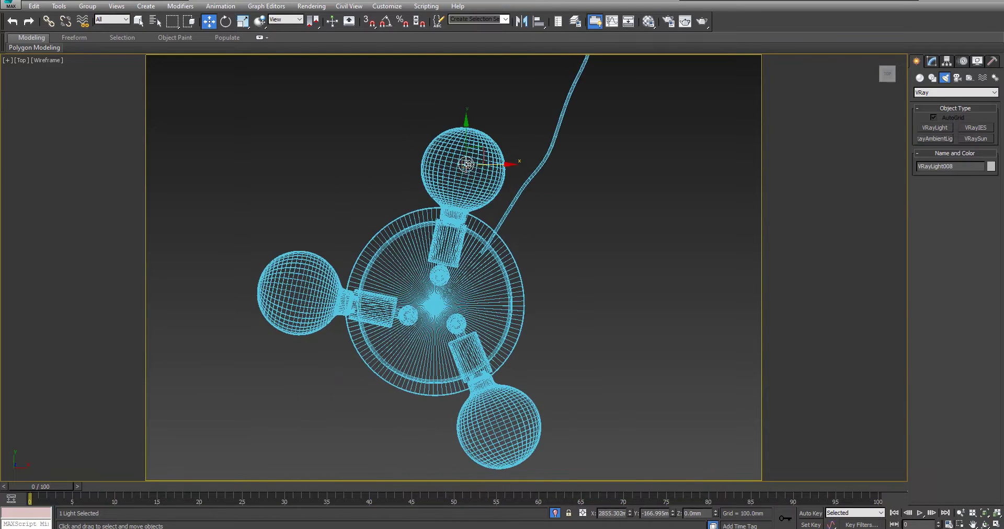
- Copy the sphere light into the floor lamp's two other bulbs
left_click_drag(289, 300, 292, 294, "shift")
left_click(503, 307)
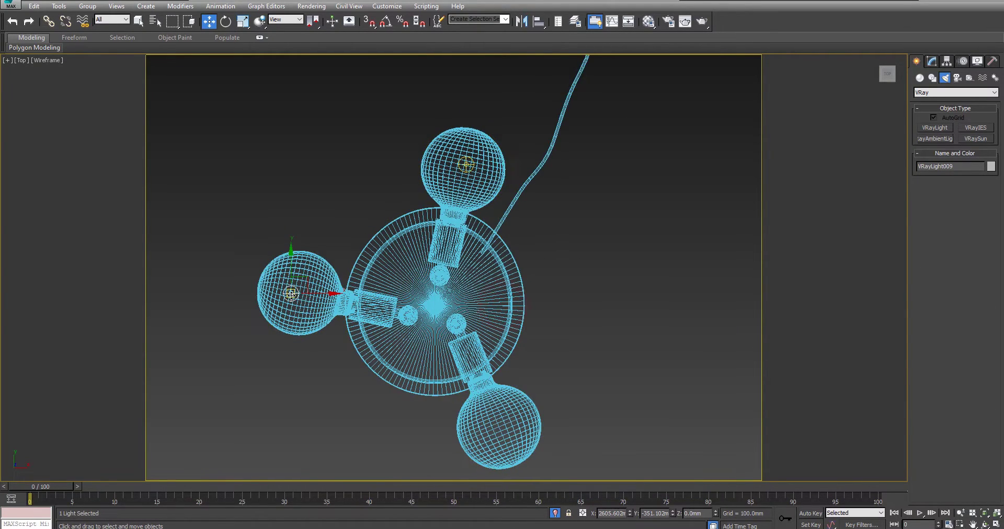
left_click_drag(489, 422, 500, 415, "shift")
left_click(503, 307)
- Raise the three sphere lights in the Front view so each sits at the height of its own bulb
key("f")
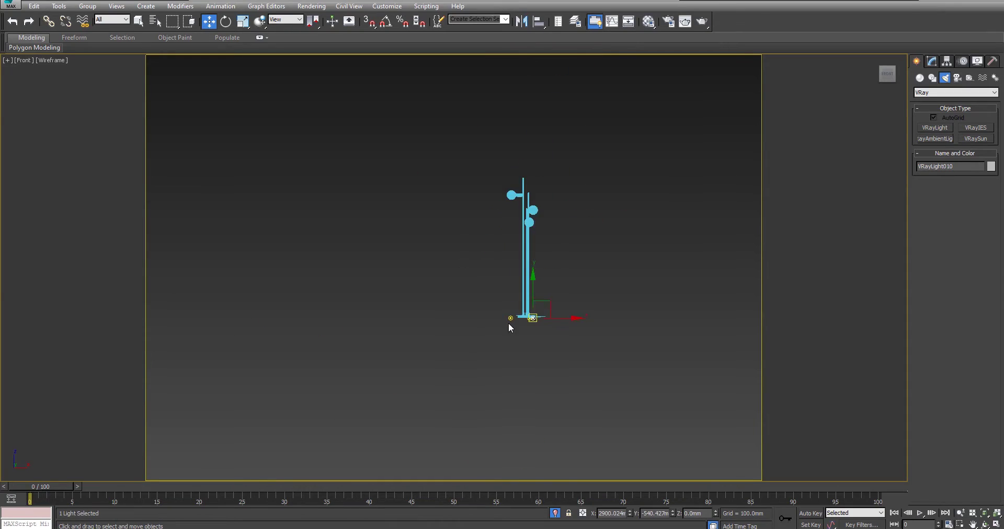
scroll(510, 325, "up", 5)
left_click_drag(673, 307, 673, 309)
scroll(673, 309, "down", 5)
left_click_drag(594, 375, 579, 186)
scroll(591, 191, "up", 5)
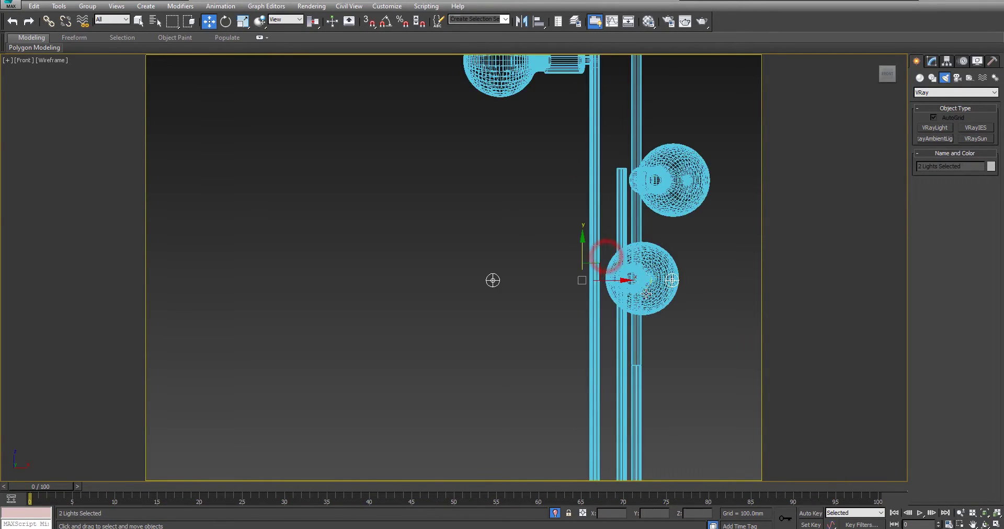
left_click_drag(578, 247, 575, 147)
left_click(493, 180)
middle_click_drag(634, 130, 650, 255)
left_click_drag(505, 267, 510, 167)
key("p")
key("F3")
scroll(657, 209, "down", 5)
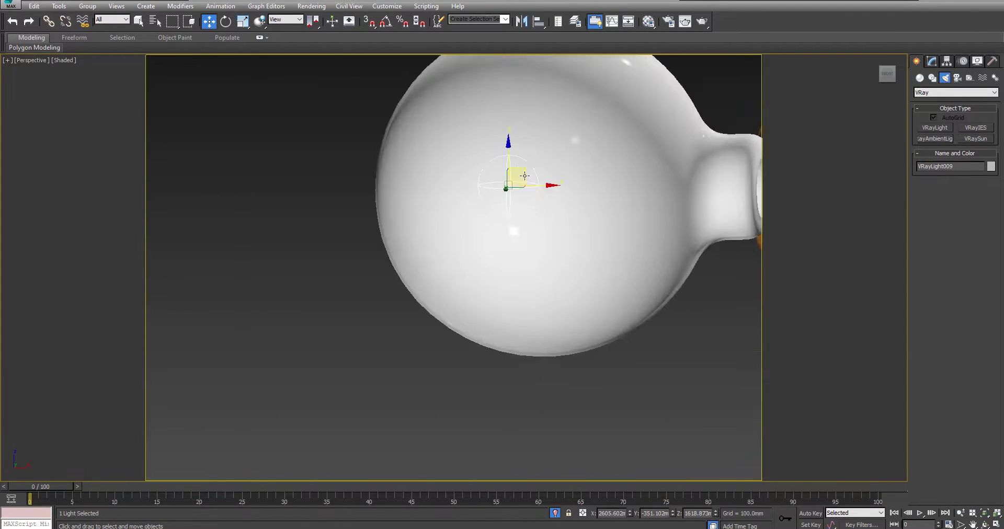
- Make the bulb light invisible, turn off Affect reflections, reduce its radius to about 9.5 mm, and set its mode to Temperature with 3200
middle_click_drag(429, 172, 356, 157, "alt")
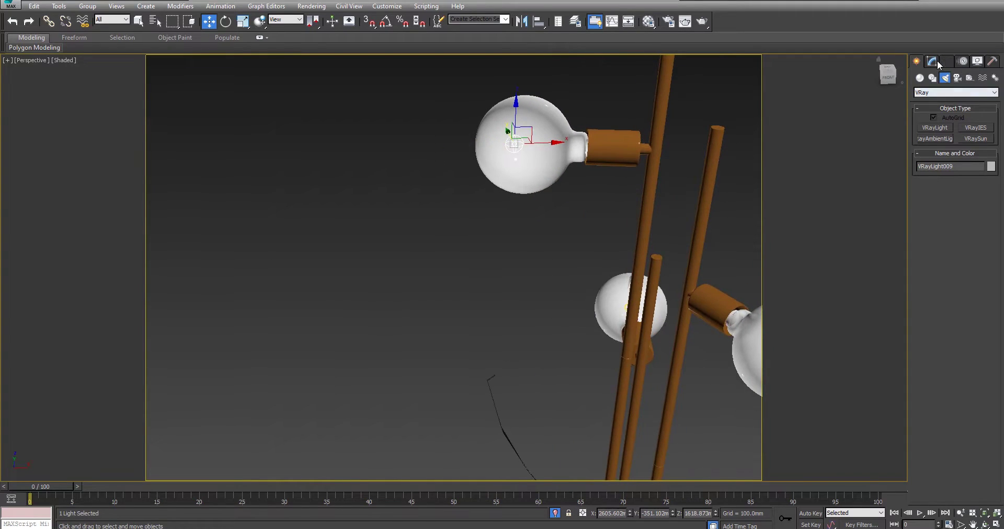
left_click(932, 61)
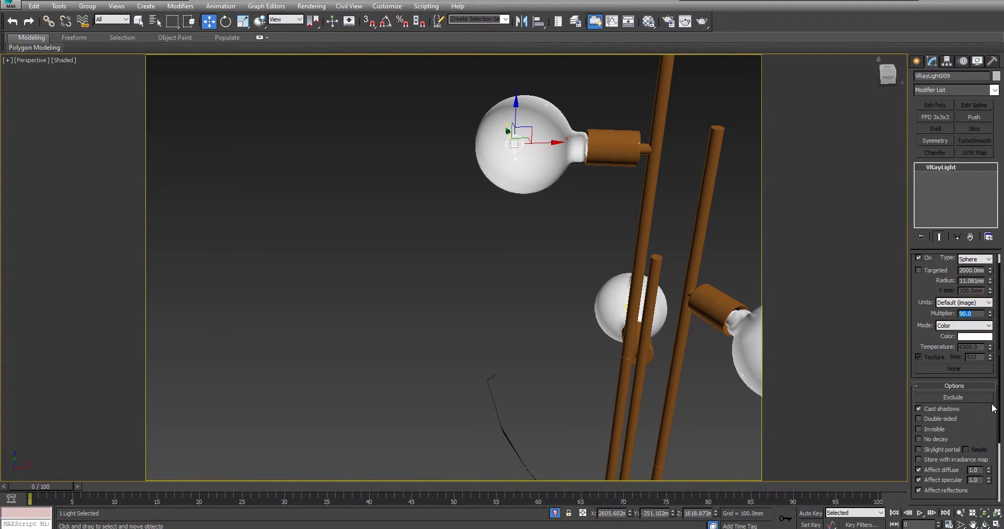
left_click(938, 432)
left_click_drag(993, 445, 976, 455)
left_click(964, 331)
left_click(961, 345)
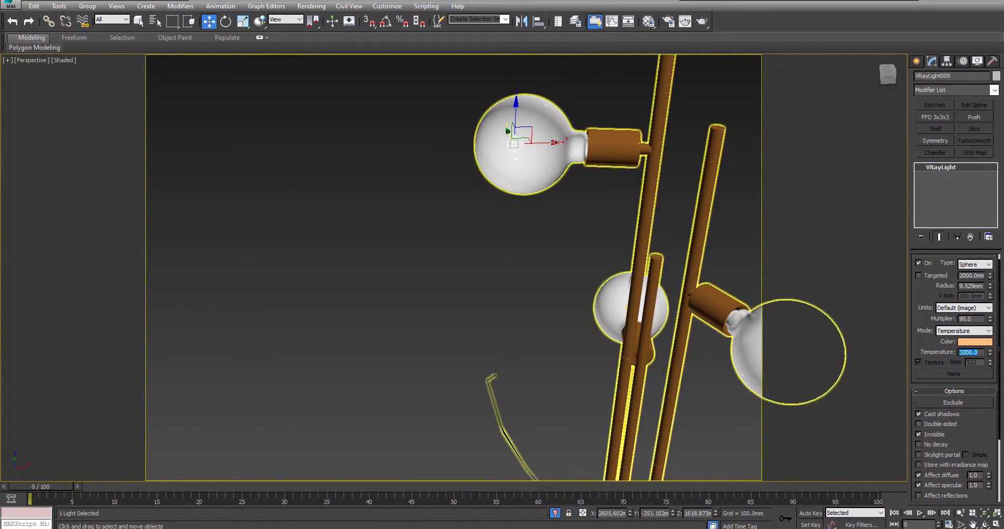
- Nudge the sphere light inside its bulb, show the whole scene again, and test render the VRayCam001 view with its real materials
left_click_drag(533, 140, 537, 139)
left_click(556, 511)
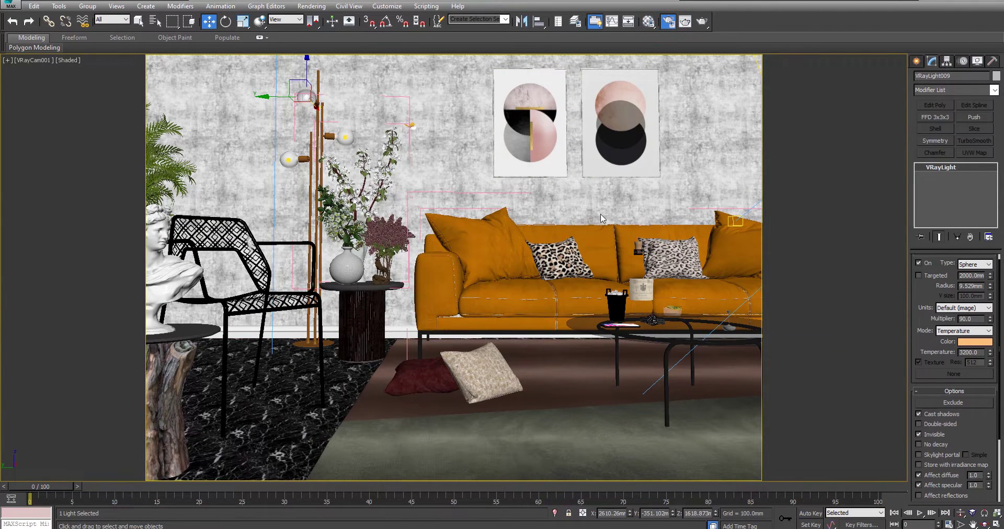
key("F10")
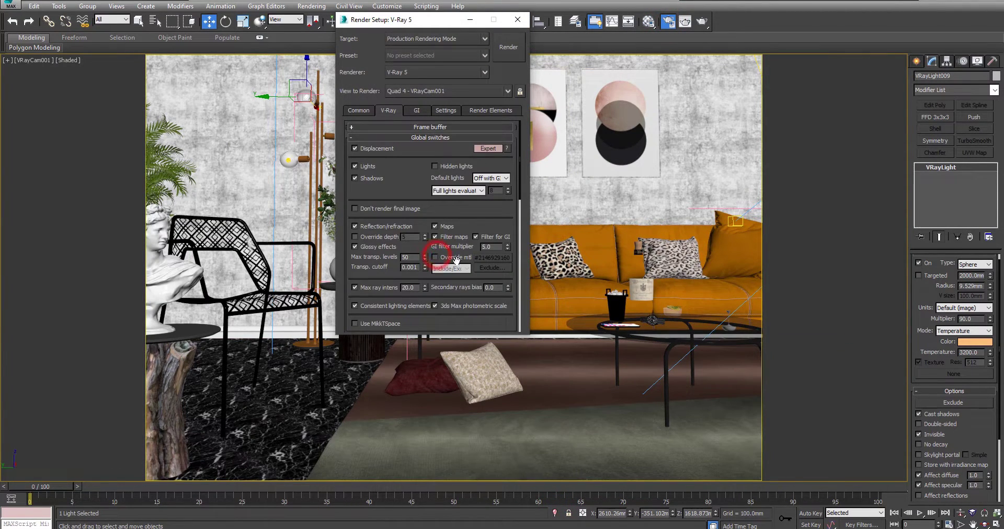
left_click(510, 48)
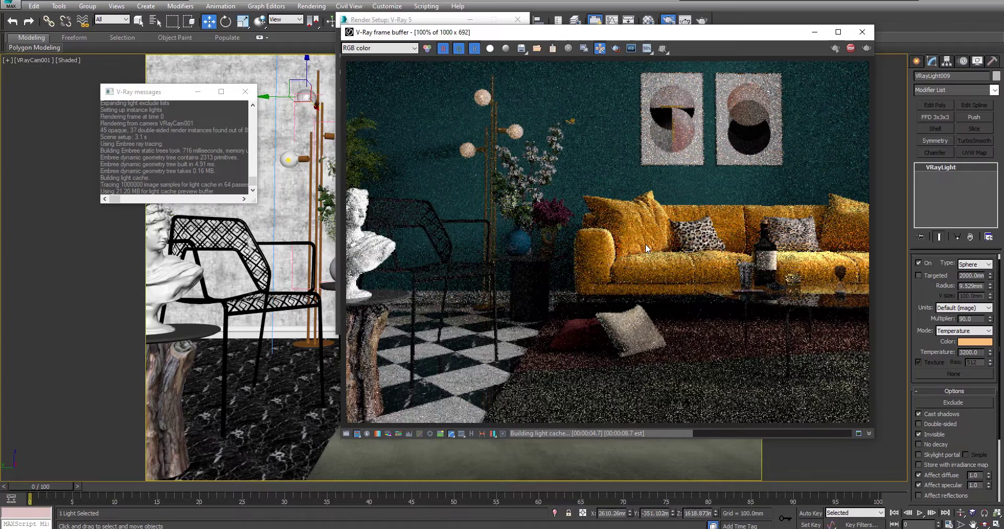
left_click(850, 49)
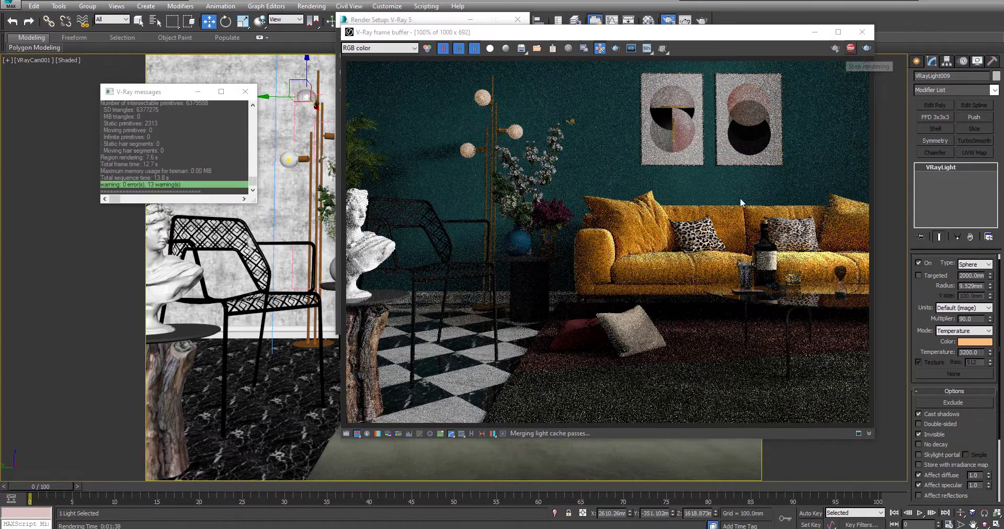
left_click(862, 32)
left_click(517, 20)
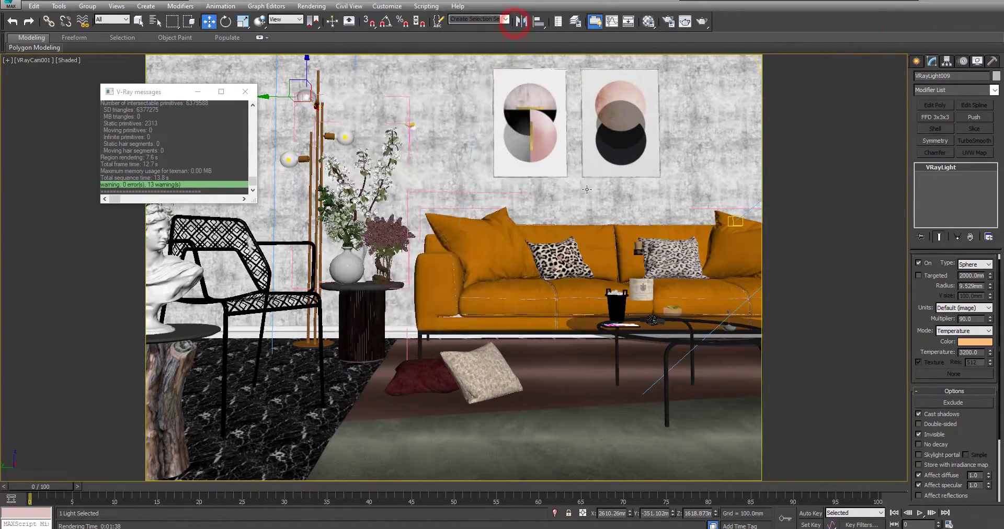
- Shift the tree shadow plane and the VRaySun slightly along X outside the building's window
key("p")
scroll(586, 189, "down", 6)
middle_click_drag(586, 189, 465, 230, "alt")
left_click(401, 249)
left_click_drag(399, 302, 362, 296)
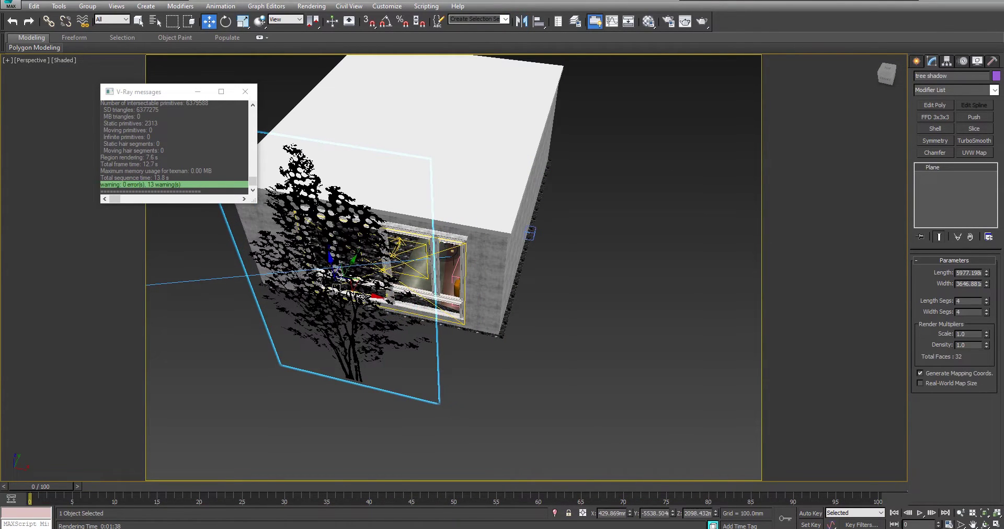
scroll(362, 297, "down", 4)
left_click(376, 269)
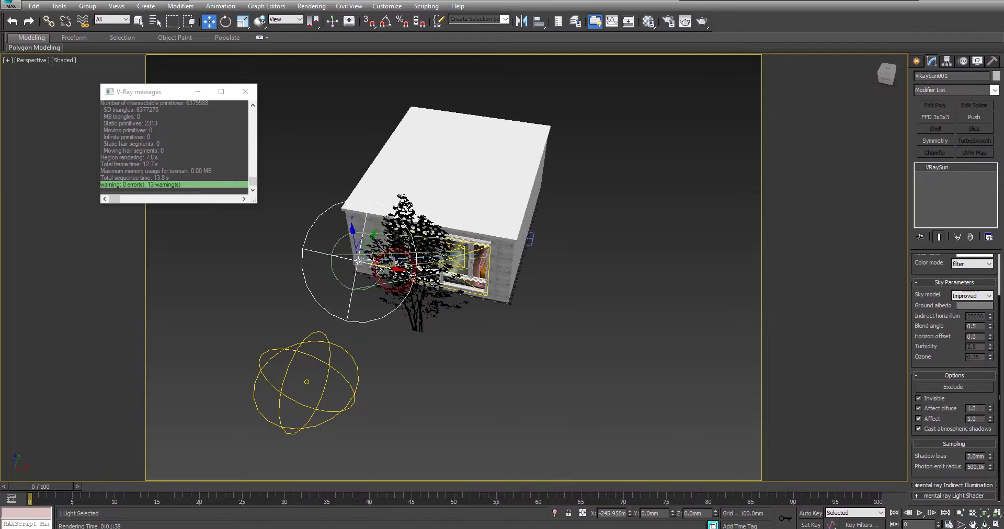
scroll(454, 262, "up", 5)
- Move the VRaySun about 2160 mm in the negative X direction, with the full scene visible
left_click(549, 183)
scroll(550, 184, "down", 6)
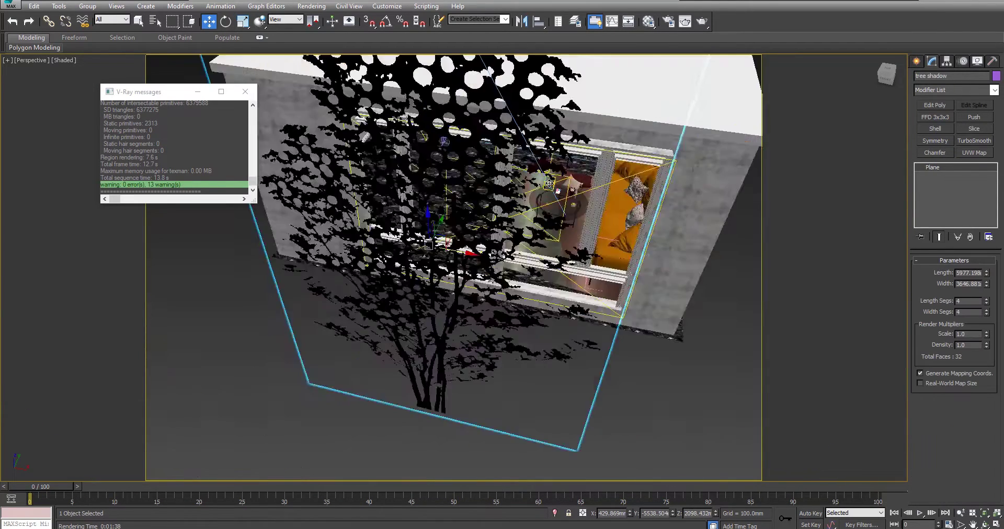
middle_click_drag(549, 184, 667, 235)
left_click(692, 235)
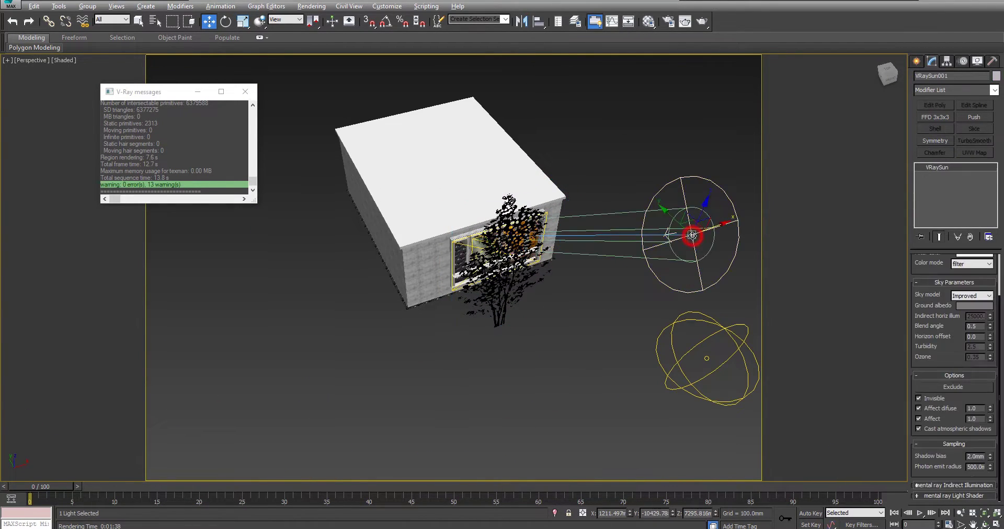
key("alt+q")
left_click(426, 261)
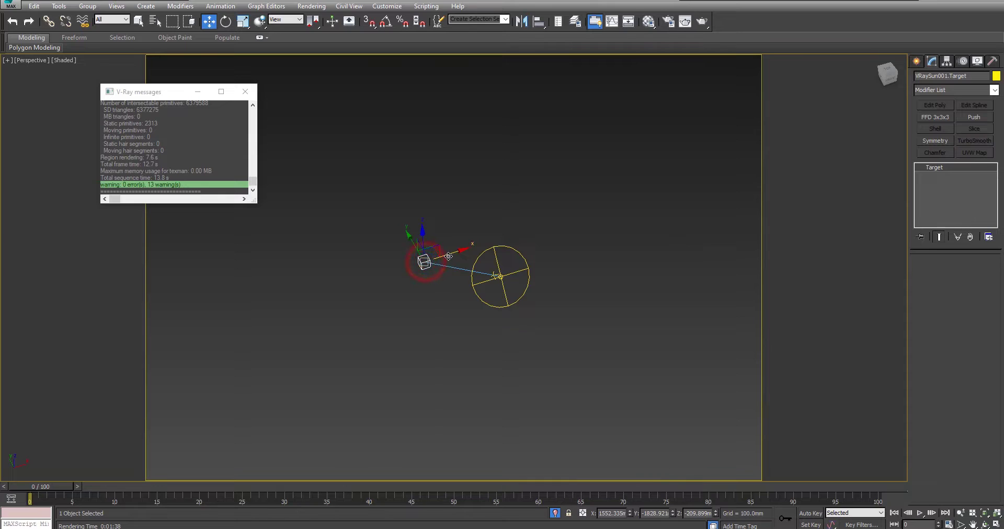
left_click(555, 513)
left_click_drag(720, 244, 610, 262)
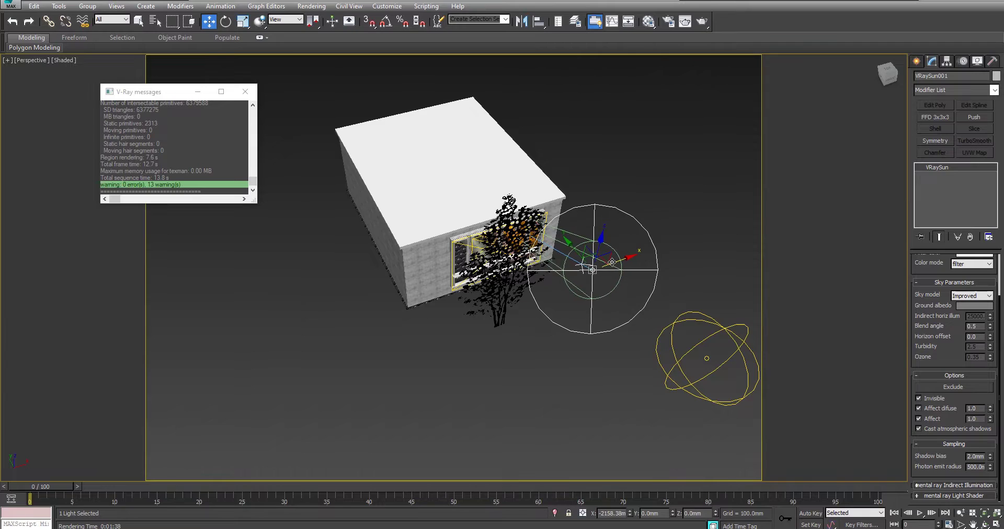
- Move the tree shadow plane to about X 389 mm and test render the camera view
left_click(532, 261)
left_click_drag(532, 261, 531, 261)
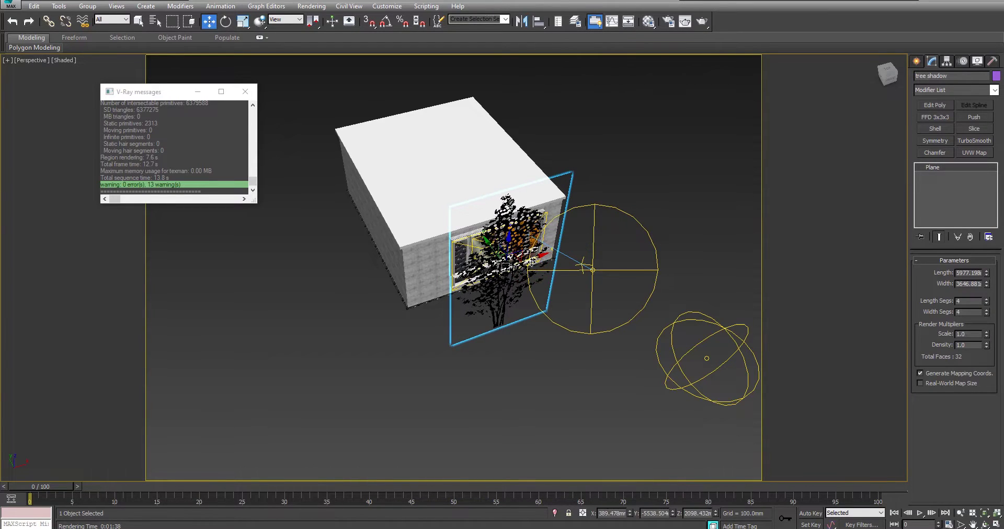
key("c")
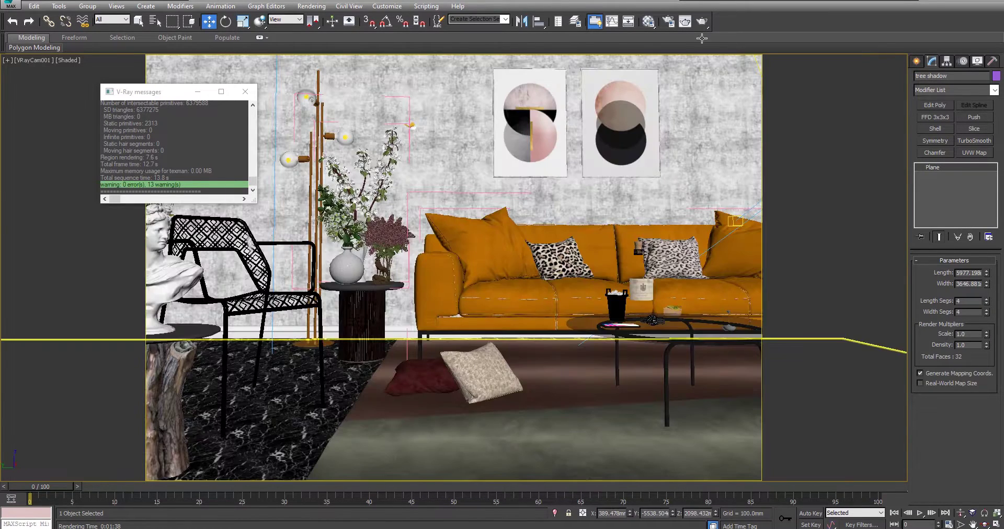
left_click(701, 21)
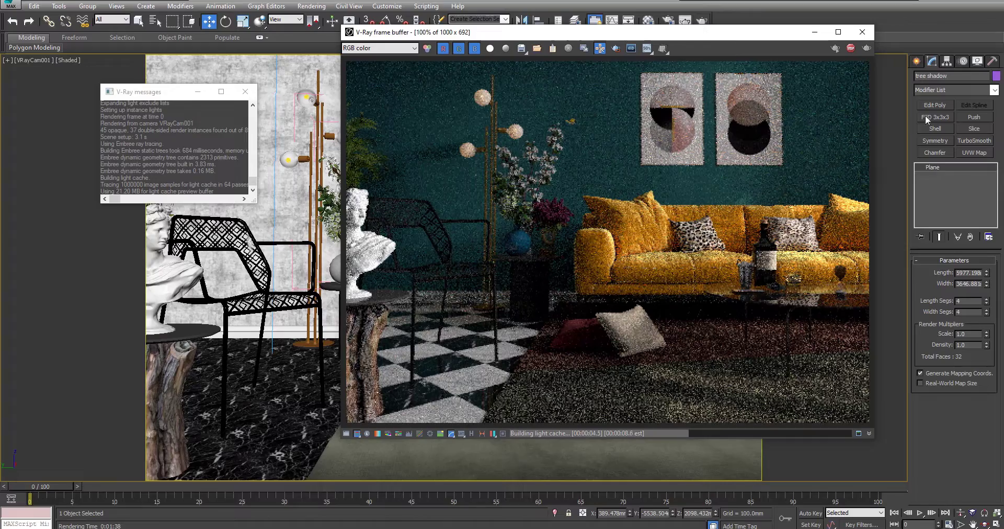
left_click(862, 39)
- Lower the VRaySun by about 1340 mm and move it about 550 mm farther from the building along Y
key("p")
scroll(549, 254, "down", 8)
middle_click_drag(549, 255, 128, 270, "alt")
middle_click_drag(581, 178, 596, 245, "alt")
middle_click_drag(556, 153, 647, 141, "alt")
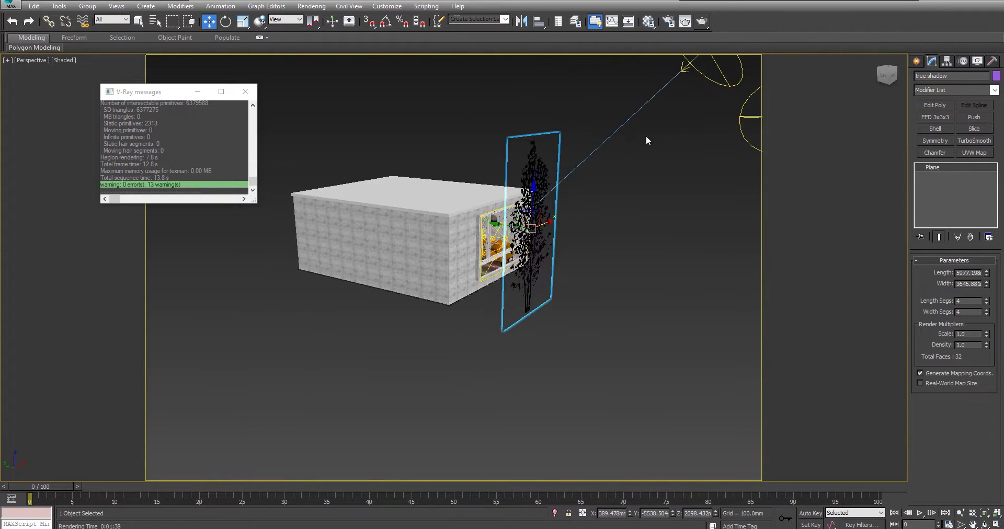
scroll(647, 141, "down", 3)
left_click(656, 130)
left_click_drag(663, 99, 669, 135)
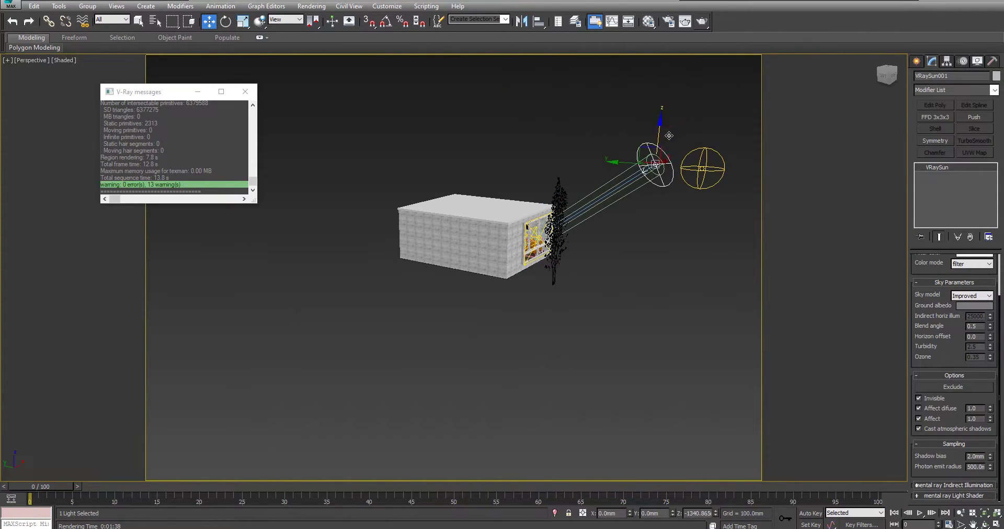
left_click_drag(630, 164, 643, 165)
- Move the tree shadow plane to about X -16 mm, render the camera view, and examine the shadows in the finished image
middle_click_drag(644, 165, 665, 160, "alt")
middle_click_drag(614, 197, 523, 230, "alt")
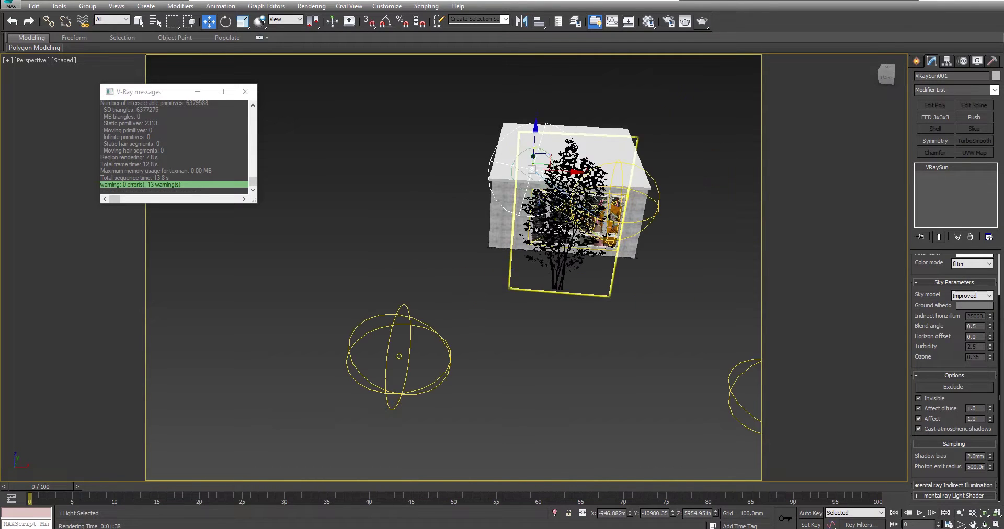
left_click(560, 226)
middle_click_drag(603, 246, 639, 241, "alt")
left_click_drag(594, 218, 578, 221)
key("c")
left_click(705, 22)
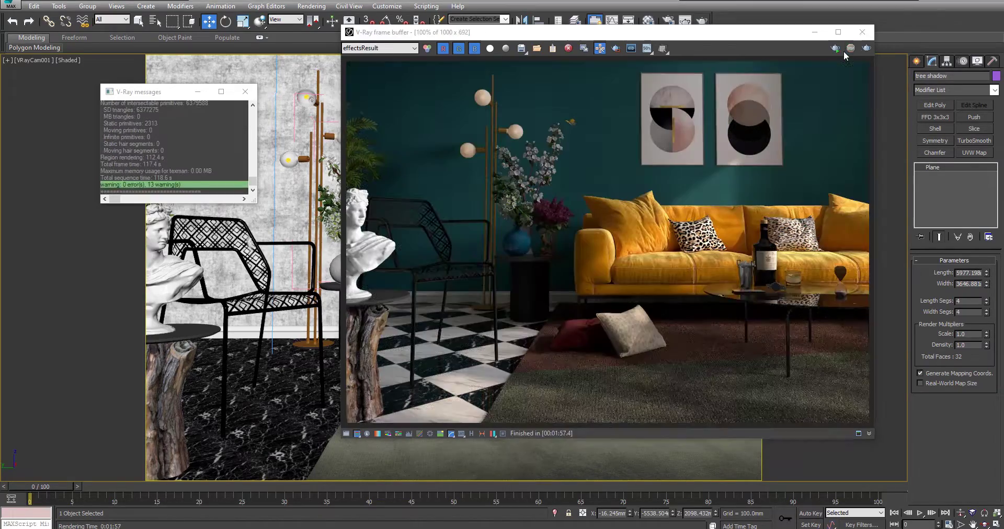
scroll(721, 251, "up", 1)
middle_click_drag(736, 252, 676, 244)
scroll(676, 244, "down", 1)
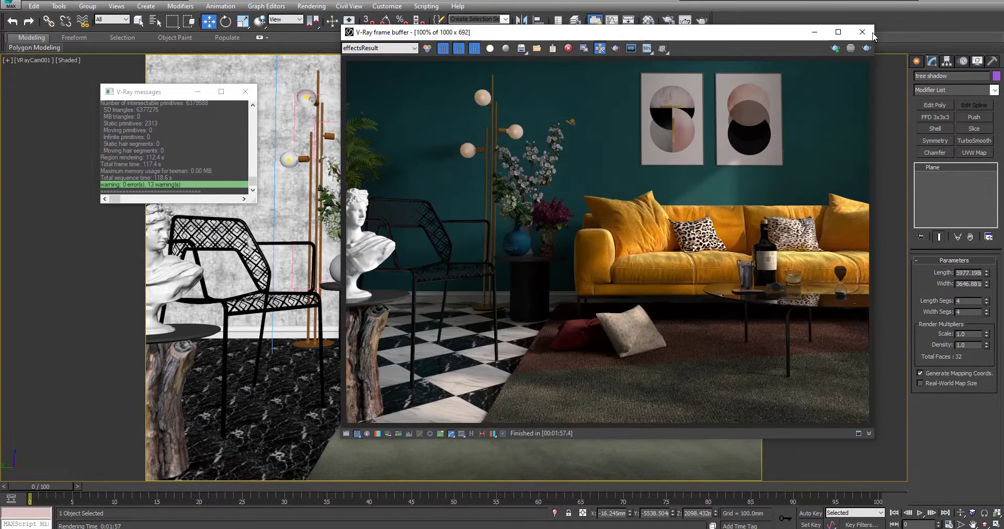
left_click(869, 34)
- Adjust the VRaySun's position outside the window, shifting it slightly sideways and raising it a little
key("p")
scroll(618, 210, "down", 5)
middle_click_drag(618, 210, 576, 246, "alt")
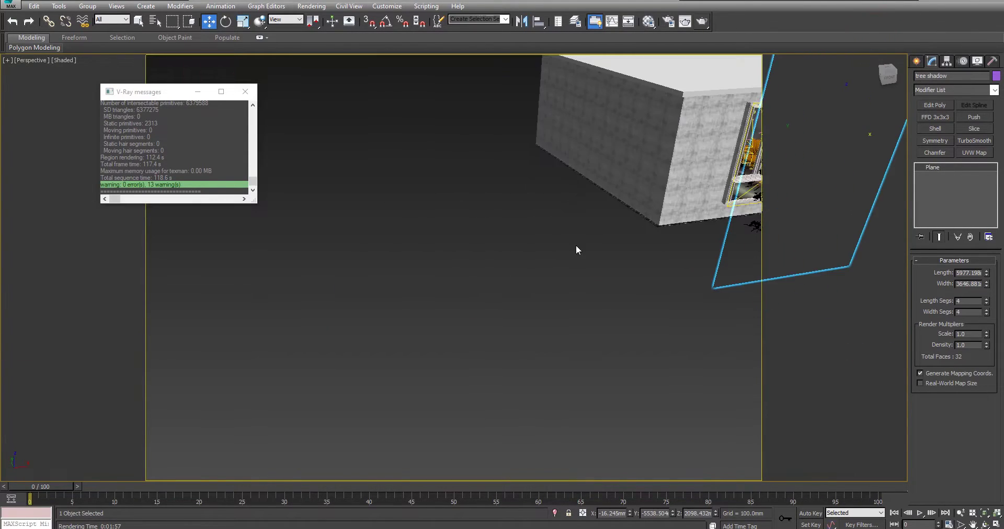
key("z")
scroll(532, 236, "down", 3)
left_click(536, 209)
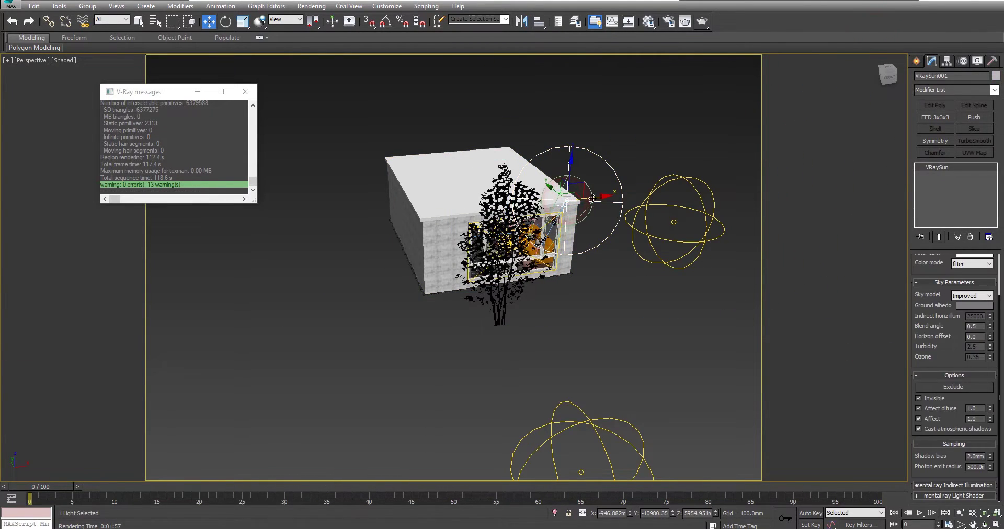
left_click_drag(538, 213, 525, 214)
middle_click_drag(525, 214, 695, 167, "alt")
left_click_drag(738, 160, 743, 143)
- Isolate the window frame and show it in the Front view with nothing selected
left_click(463, 278)
key("alt+q")
key("f")
scroll(577, 247, "down", 5)
left_click(577, 246)
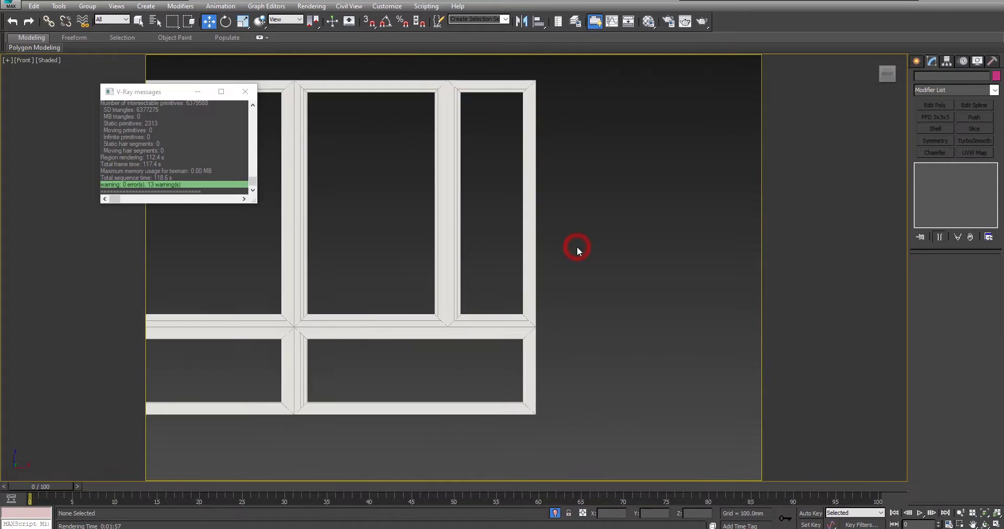
scroll(577, 246, "down", 3)
- Create a Plane about 3031 mm long and 4254 mm wide covering the whole window frame
left_click(916, 61)
left_click(919, 78)
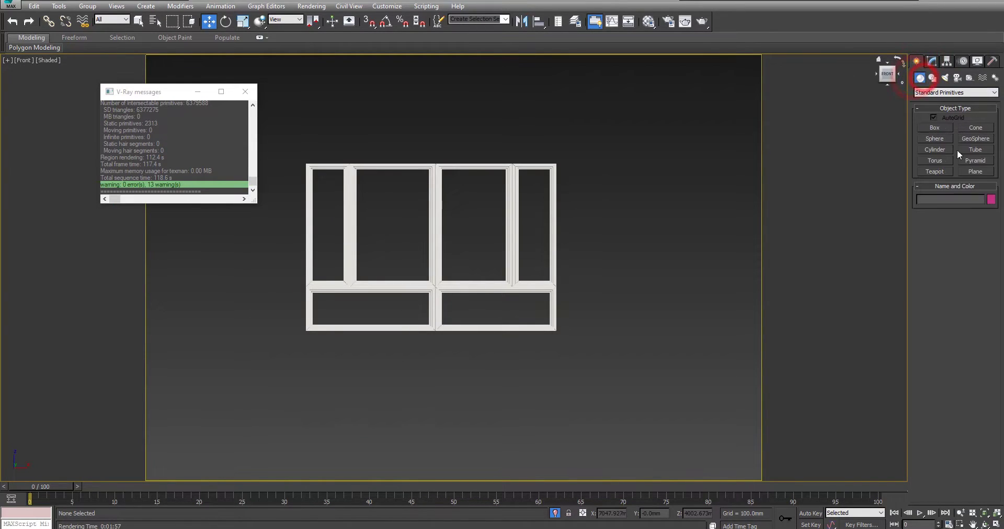
left_click(976, 172)
middle_click_drag(263, 118, 336, 129)
left_click_drag(336, 130, 660, 360)
right_click(587, 258)
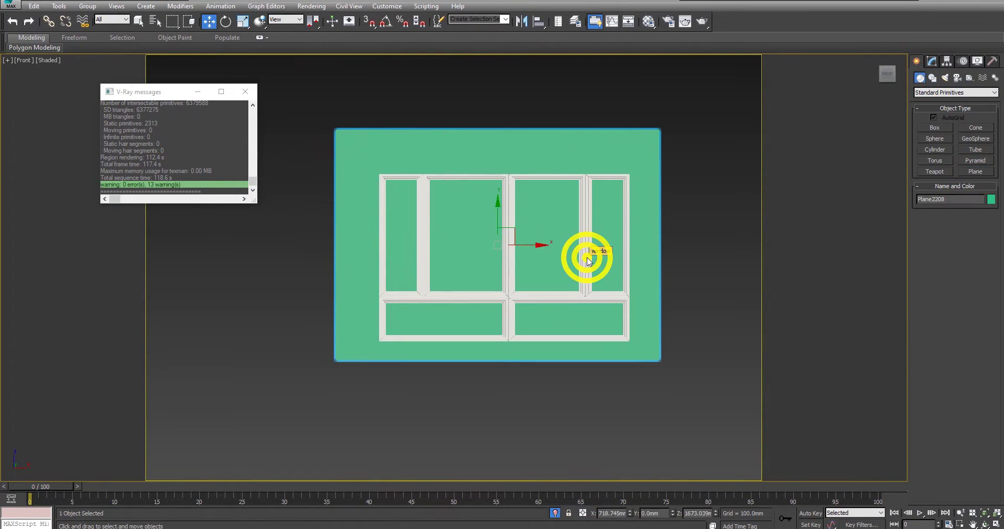
- Show the whole scene again and move the new plane just outside the window, to about Y -4466 mm
key("p")
key("z")
scroll(587, 260, "down", 5)
left_click(554, 515)
middle_click_drag(324, 220, 408, 255, "alt")
left_click_drag(324, 235, 485, 267)
key("z")
scroll(524, 266, "up", 5)
middle_click_drag(525, 264, 517, 263, "alt")
left_click_drag(443, 224, 416, 216)
middle_click_drag(415, 216, 450, 209, "alt")
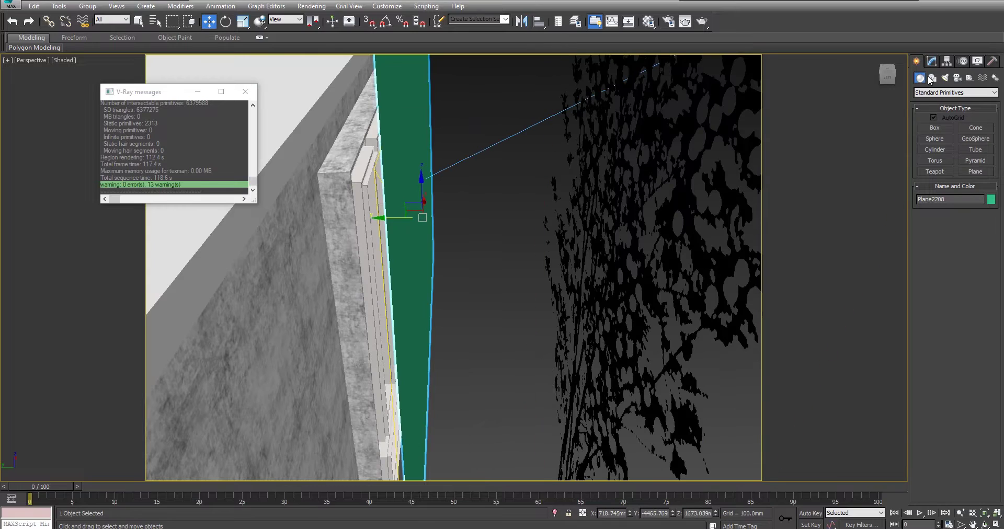
- Name the plane "background" and cut the image map out of the BG material's color slot
left_click(932, 60)
type("bal")
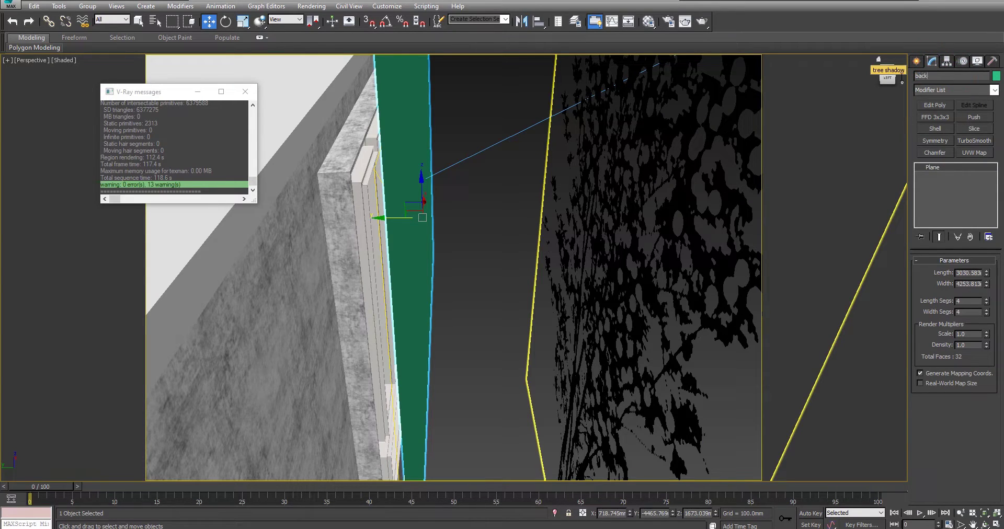
left_click(649, 21)
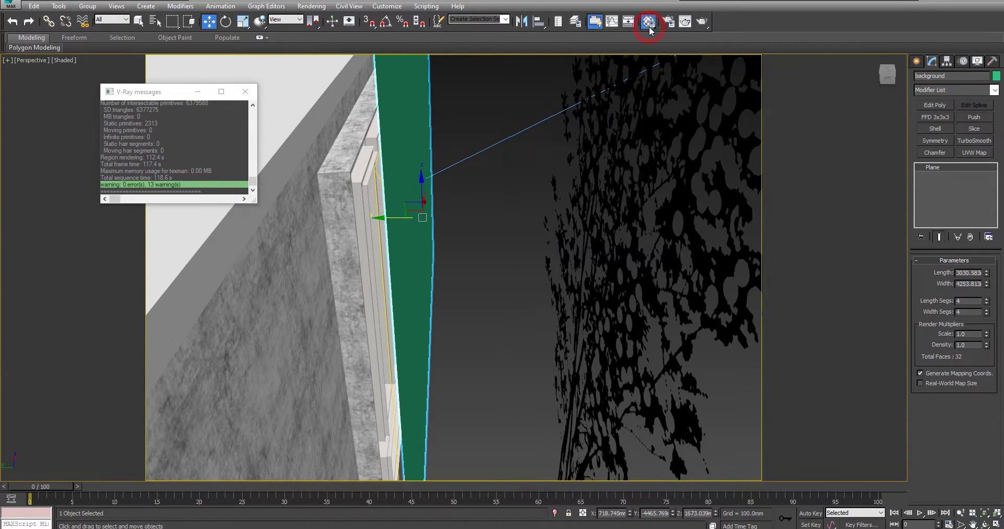
left_click(772, 52)
double_click(773, 55)
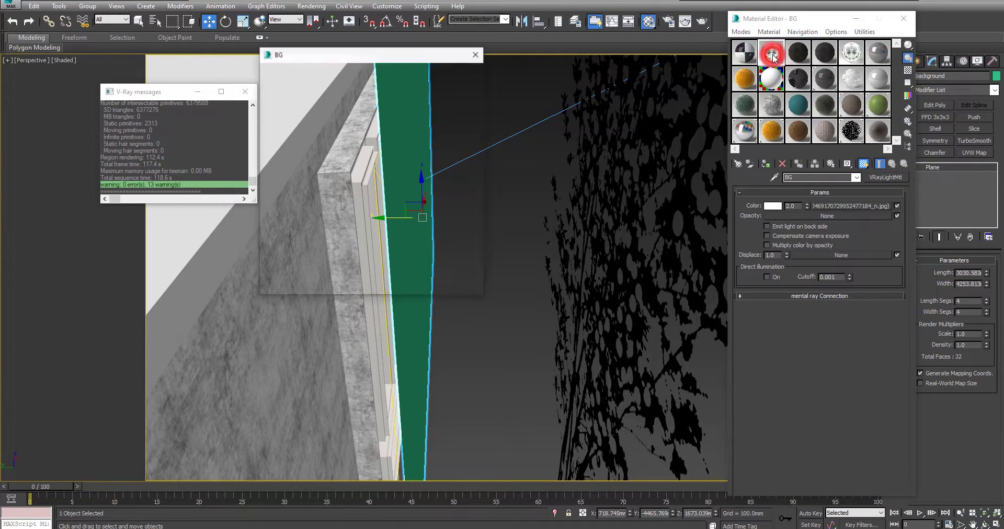
right_click(822, 206)
left_click(852, 237)
left_click(476, 55)
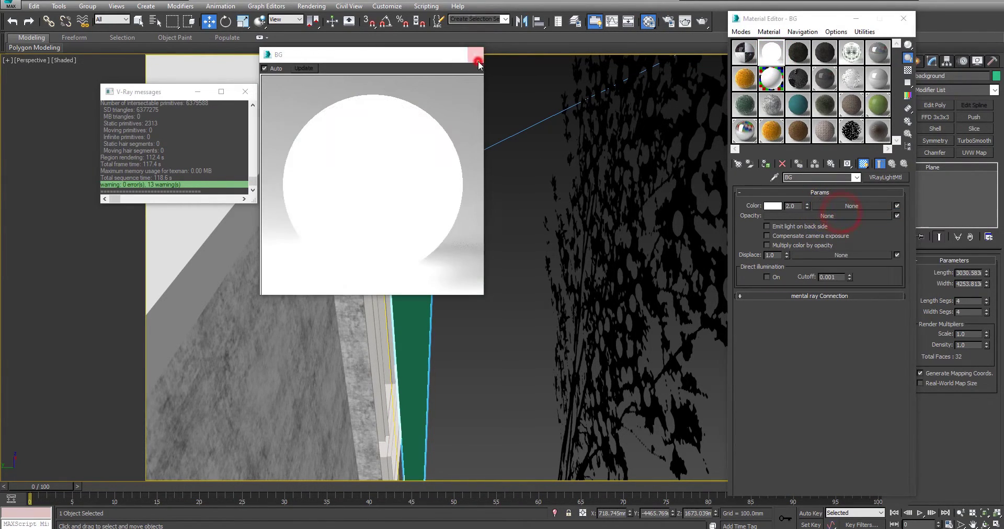
- Rebuild BG as a VRayLightMtl with the image map pasted in and a multiplier of 2.0, and assign it to the background plane
left_click(886, 177)
double_click(427, 368)
right_click(844, 206)
left_click(850, 211)
type("2")
key("Return")
left_click_drag(513, 141, 414, 152)
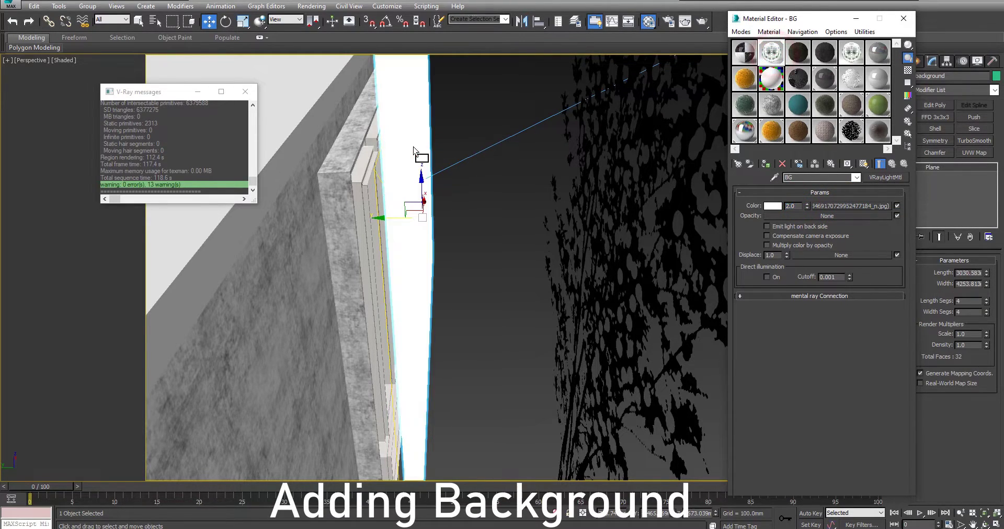
- Add a Shell modifier to the background plane with an outer amount of 1 mm
left_click(935, 128)
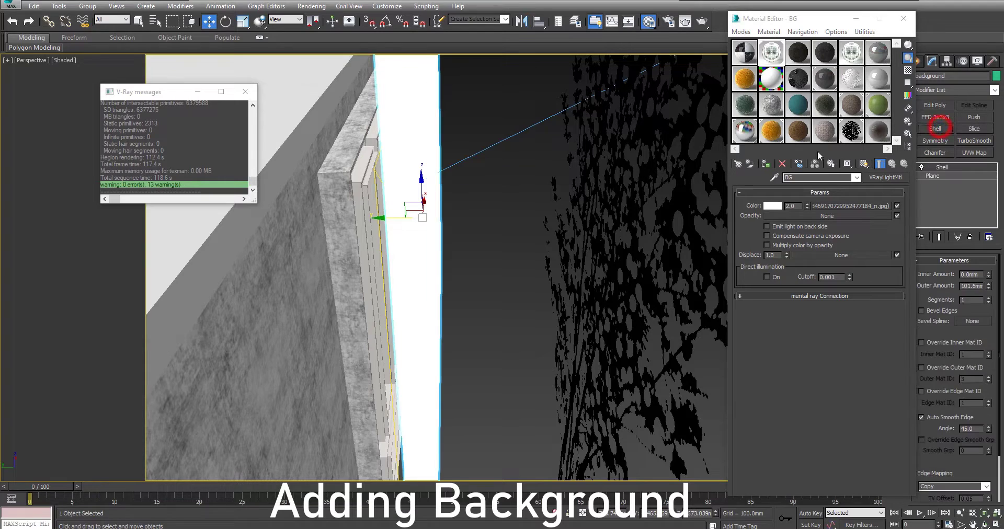
right_click(989, 286)
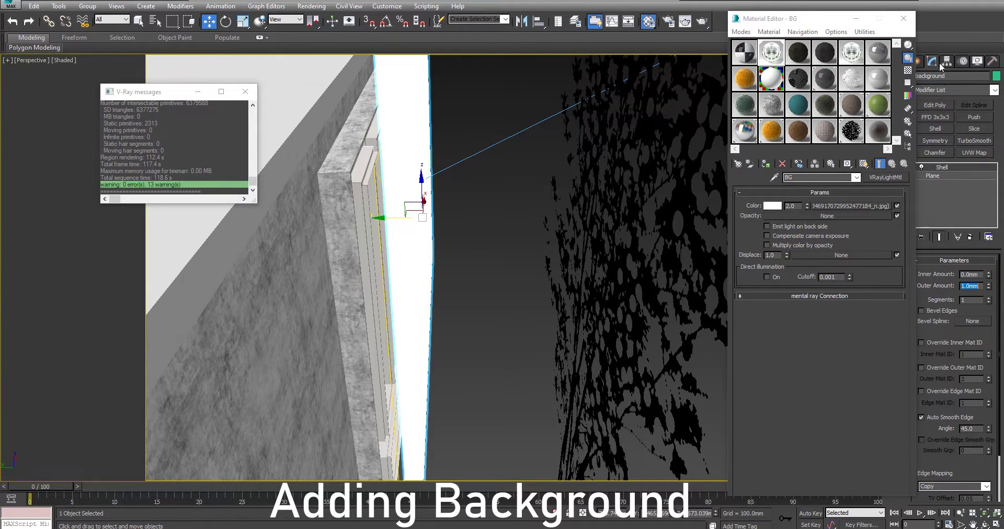
left_click(904, 19)
- Display the BG image in the viewport and lower the background plane so the picture sits correctly behind the window
middle_click_drag(478, 209, 452, 207, "alt")
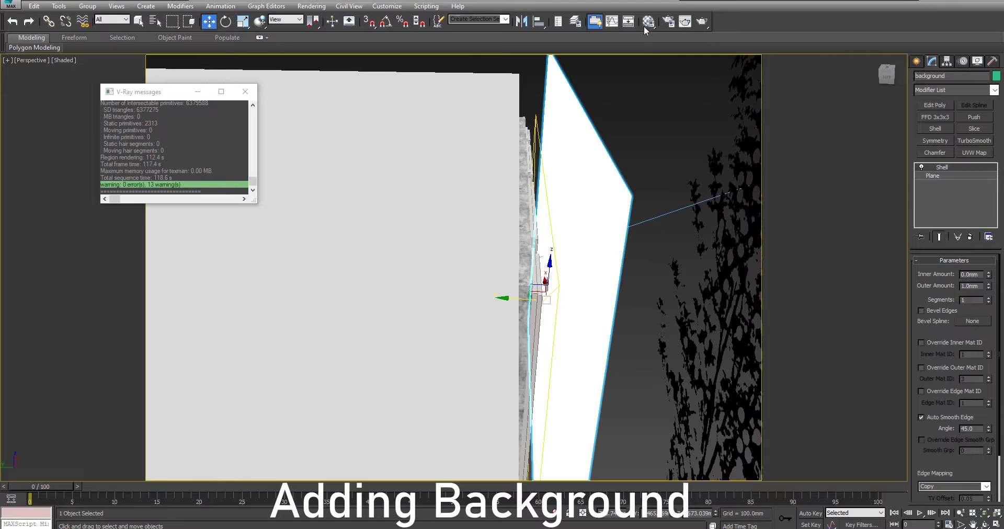
left_click(649, 21)
left_click(864, 163)
left_click(886, 164)
middle_click_drag(581, 176, 678, 155, "alt")
left_click_drag(553, 178, 555, 210)
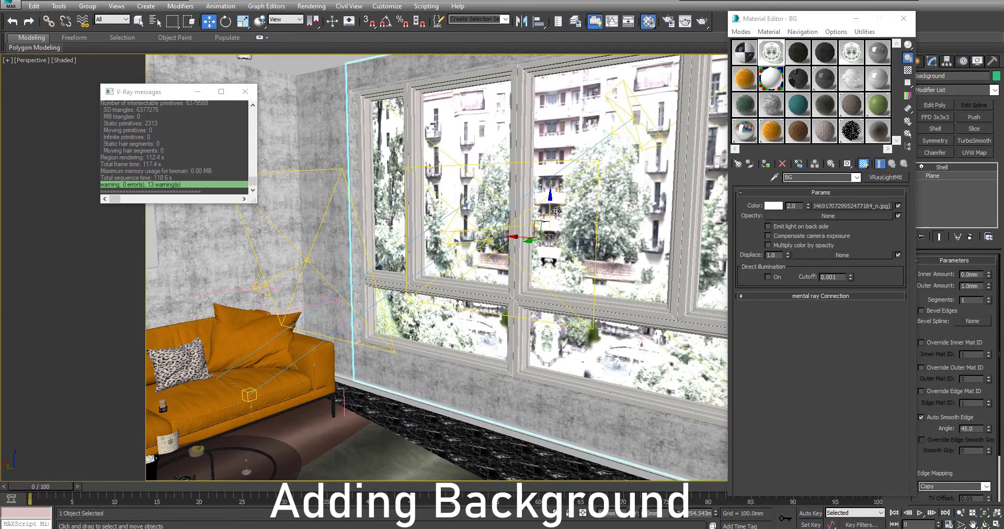
- Close the material editor and message log, return to the camera view and set the render output width to 3000
left_click(903, 18)
left_click(245, 91)
key("c")
left_click(670, 22)
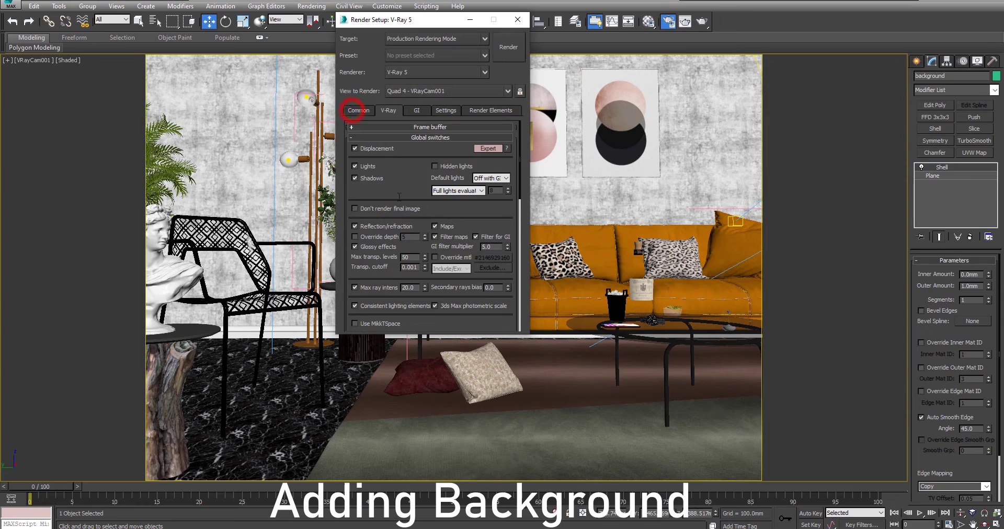
double_click(400, 258)
key("Return")
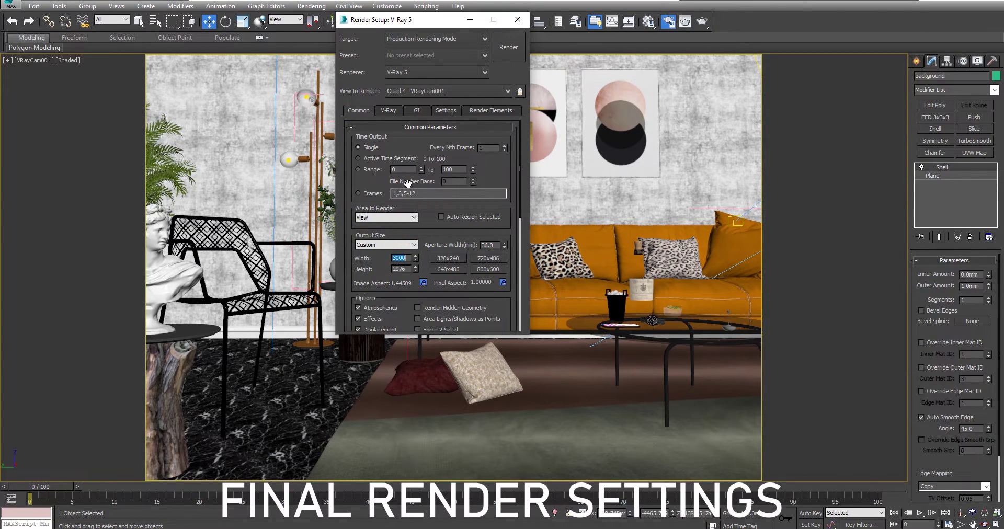
- Set the V-Ray global switches' light evaluation mode to Adaptive lights
left_click(396, 112)
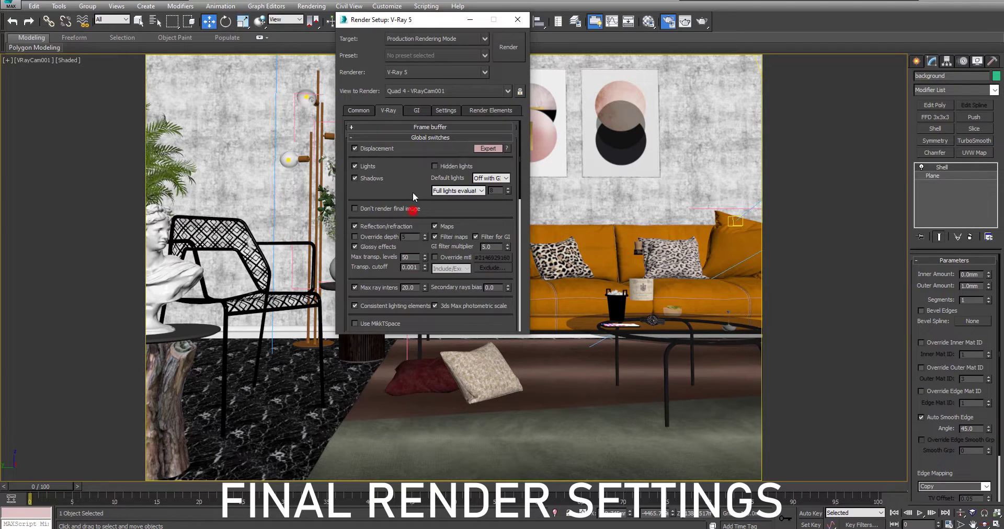
left_click(418, 138)
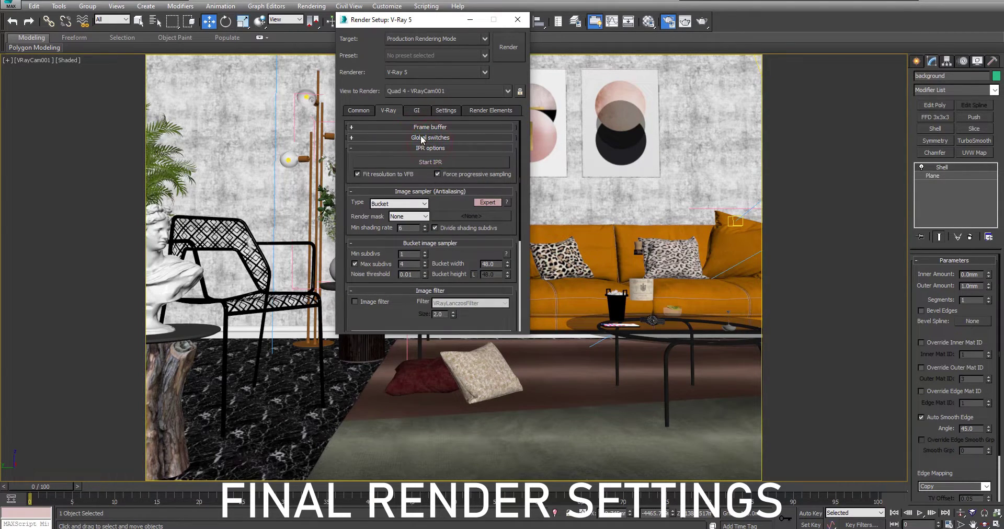
left_click(422, 138)
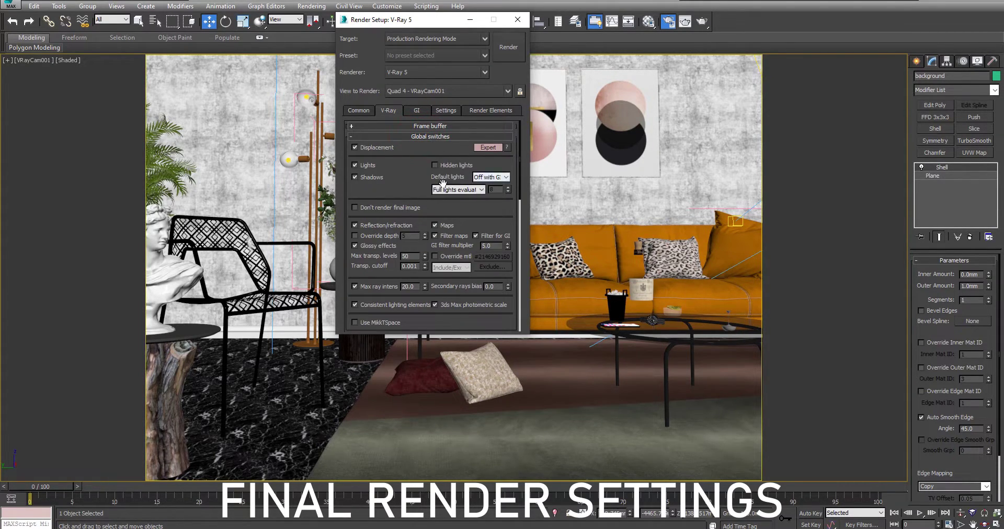
left_click(449, 189)
left_click(446, 213)
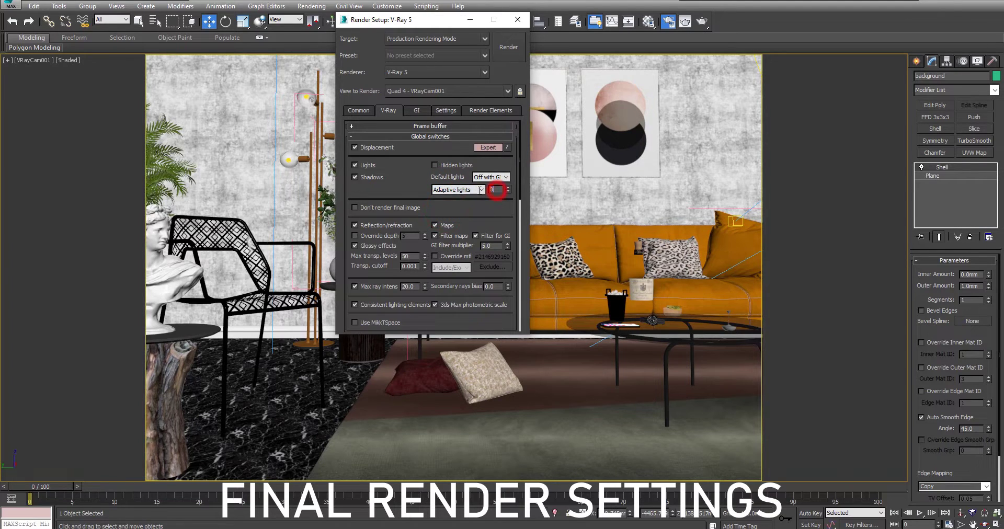
left_click(439, 136)
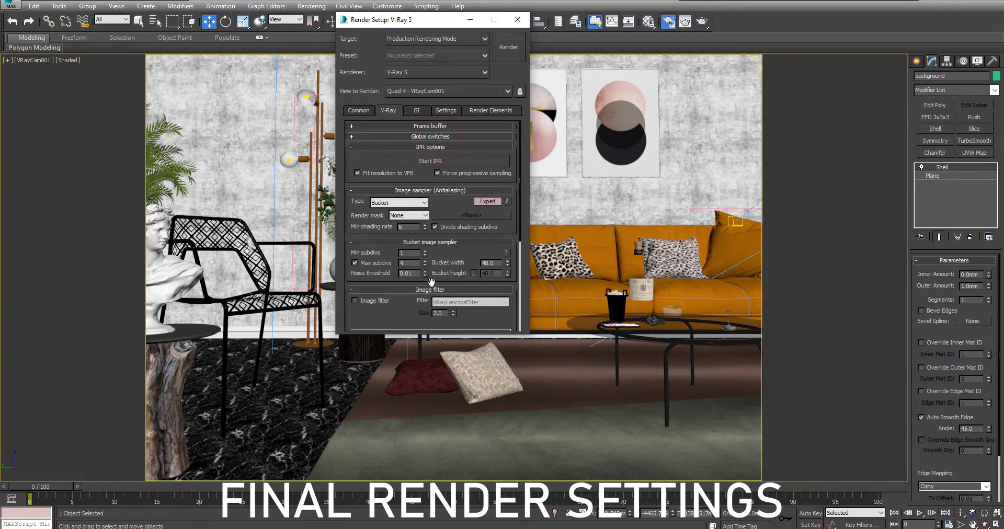
- Set the bucket image sampler's max subdivs to 12 and check the image filter and color mapping settings
type("12")
key("Return")
scroll(424, 323, "down", 5)
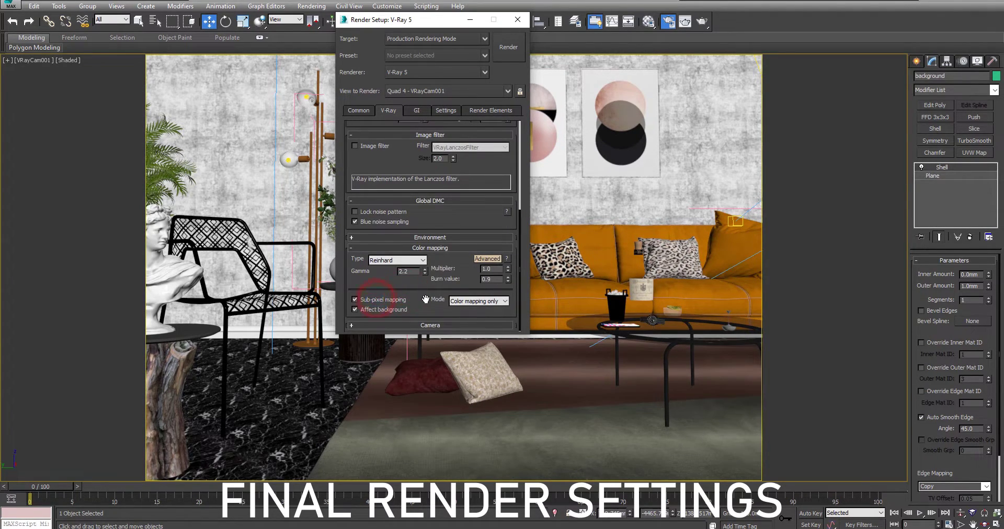
- Choose another irradiance map preset and change the light cache subdivs in the global illumination settings
left_click(418, 113)
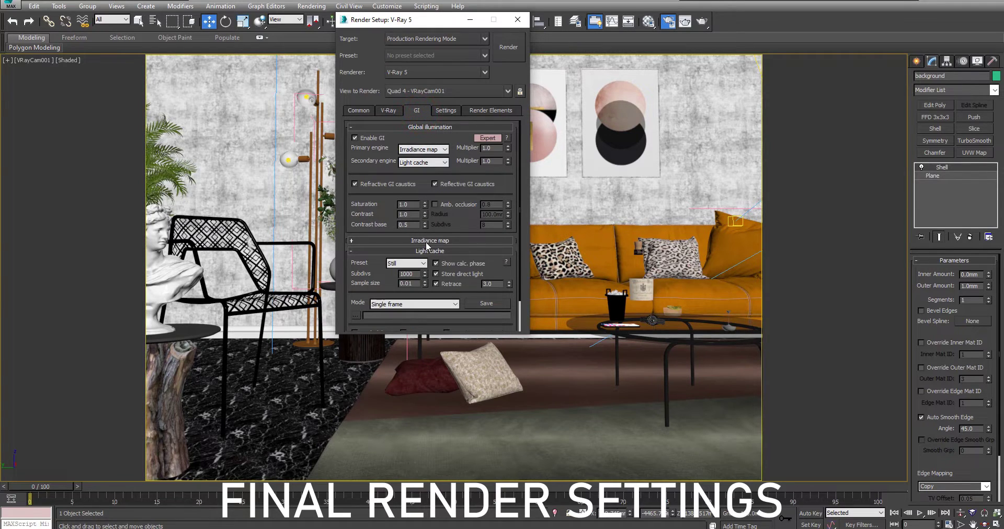
left_click(426, 240)
double_click(489, 149)
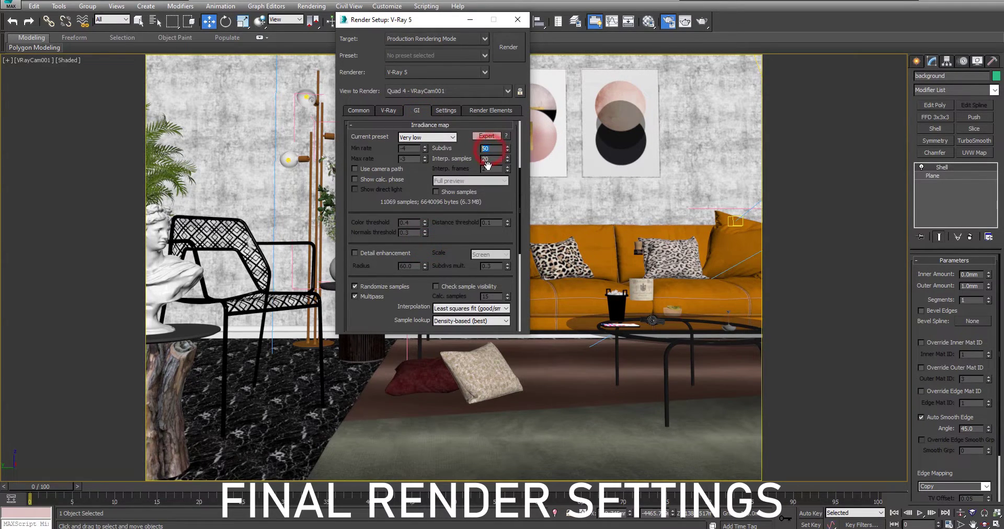
left_click(413, 137)
left_click(415, 161)
left_click(435, 126)
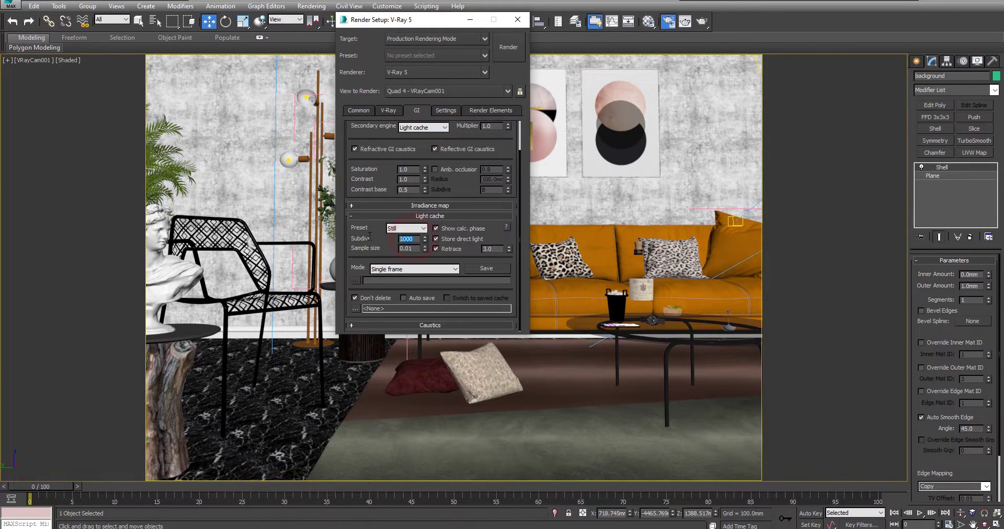
left_click(420, 216)
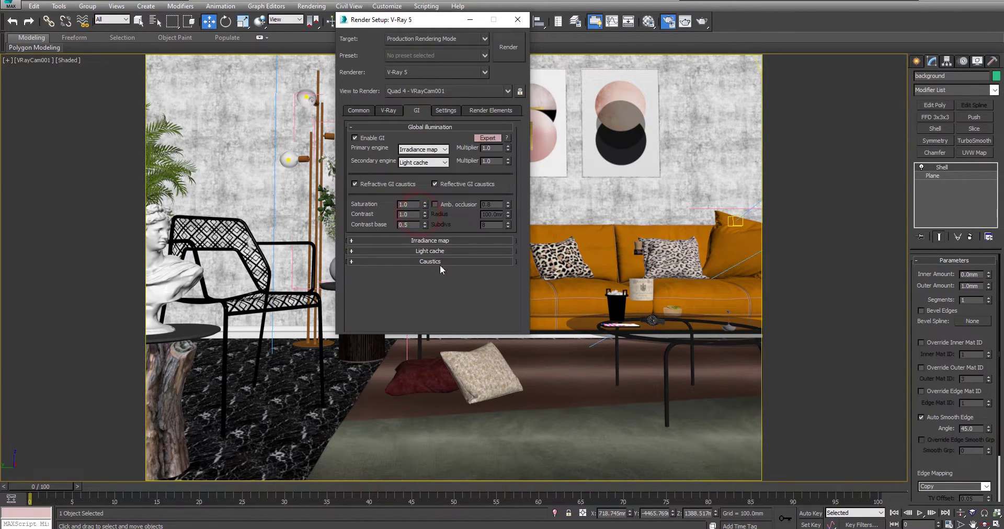
- Enable the VRayZDepth render element and check its Zdepth max parameter
left_click(448, 110)
left_click(461, 168)
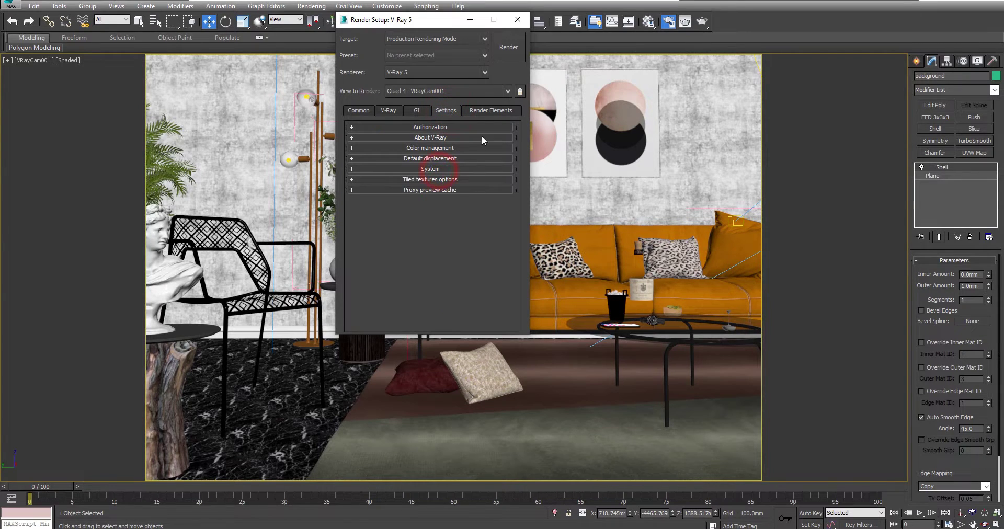
left_click(489, 109)
left_click_drag(393, 222, 387, 179)
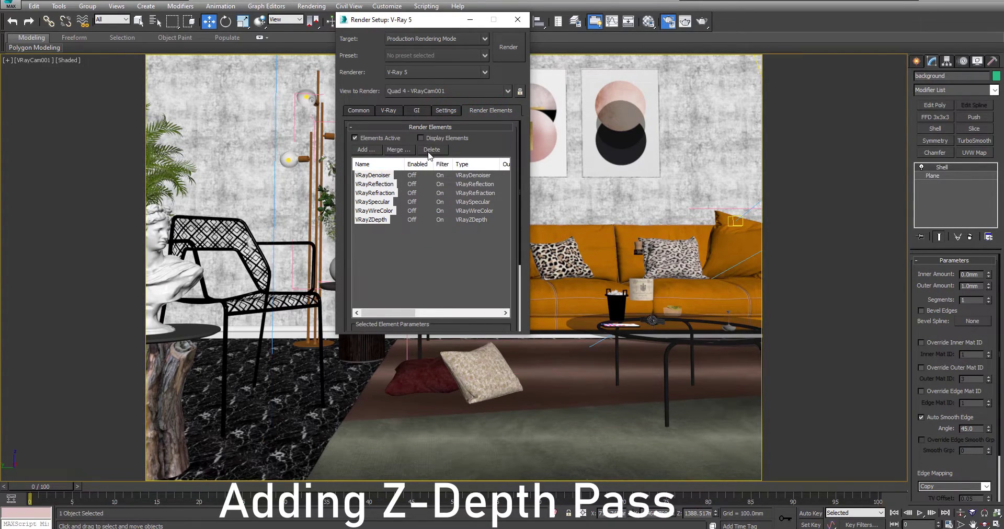
left_click(382, 220)
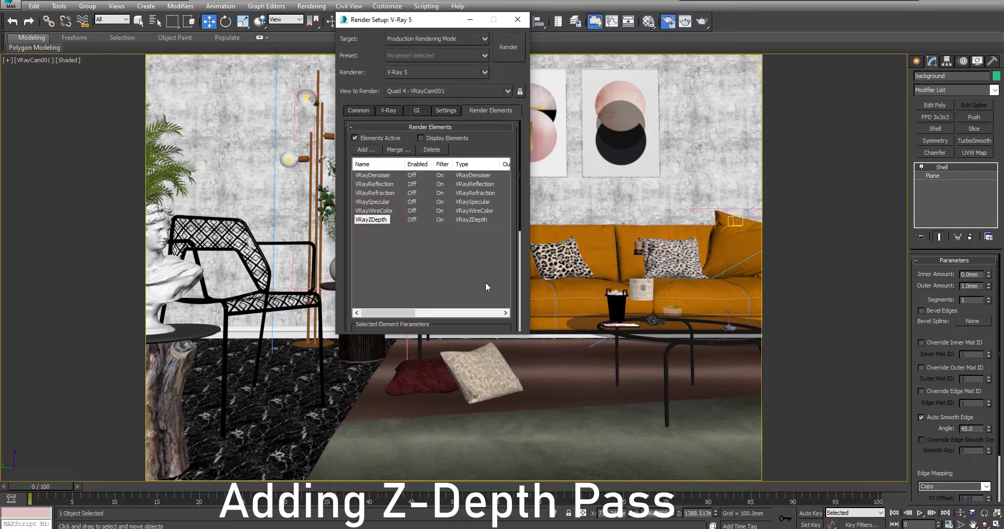
left_click_drag(520, 247, 464, 164)
left_click(367, 234)
left_click(603, 321)
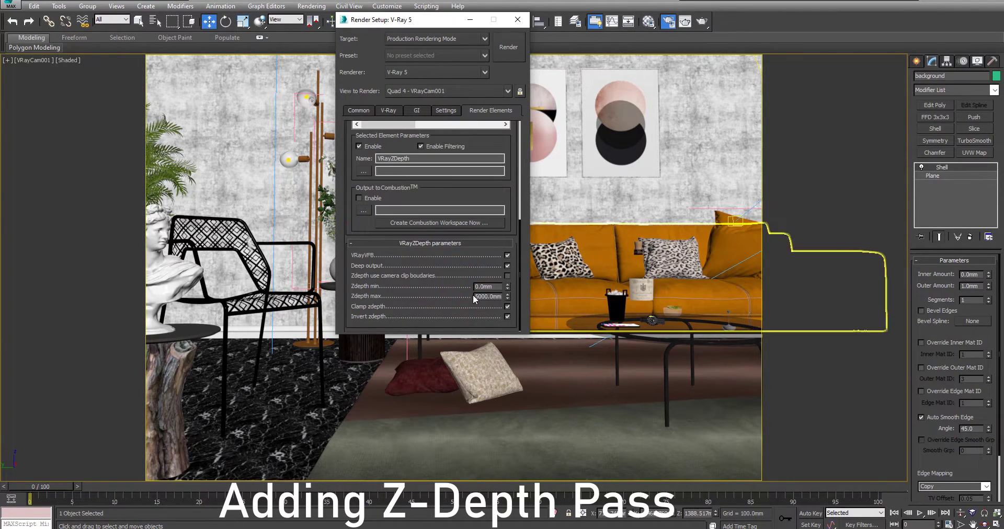
left_click(481, 296)
left_click(518, 19)
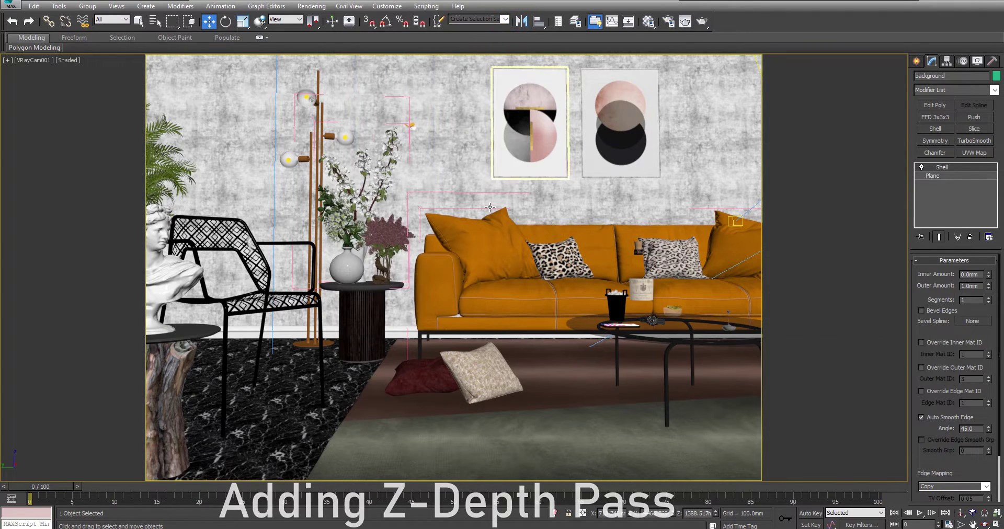
- In the top wireframe view, draw a Tape helper about 4050 mm long from the camera across the room and inspect its length
key("t")
key("F3")
left_click(420, 217)
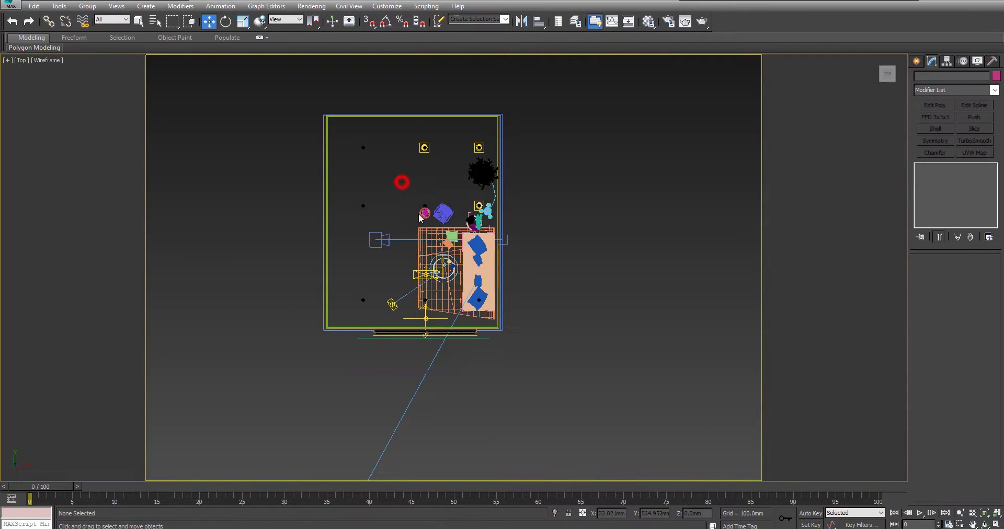
left_click(917, 61)
left_click(970, 77)
left_click(976, 172)
scroll(372, 234, "up", 5)
left_click_drag(371, 230, 711, 231)
right_click(294, 252)
scroll(387, 225, "up", 5)
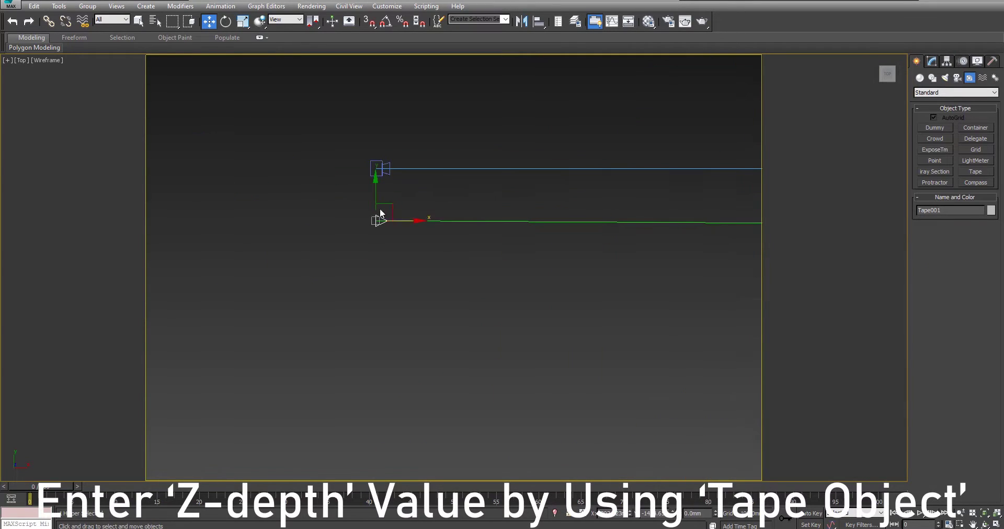
left_click(933, 62)
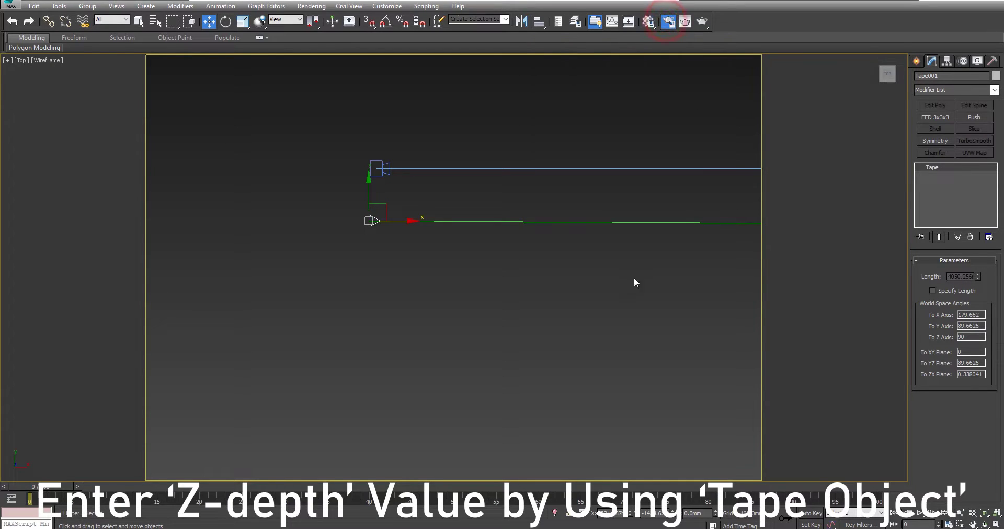
- Enable the VRayZDepth element again, set its Zdepth max to 4050 mm and close the render setup
left_click(482, 112)
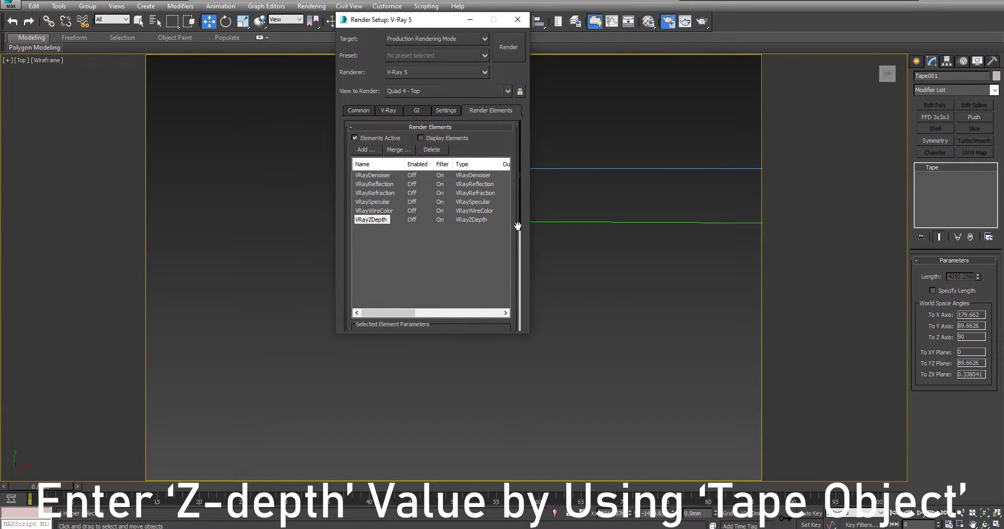
scroll(517, 226, "down", 5)
left_click(358, 201)
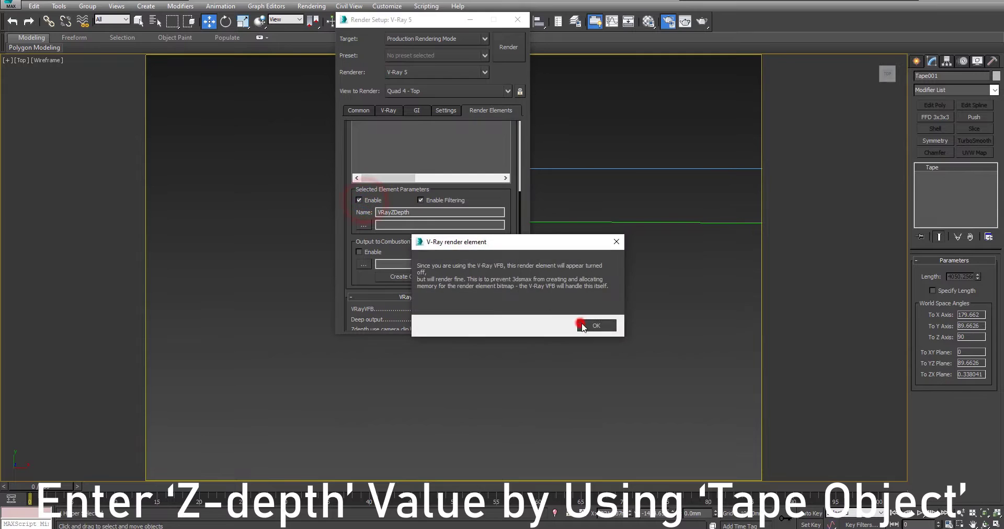
left_click(582, 326)
left_click_drag(361, 324, 372, 245)
double_click(476, 297)
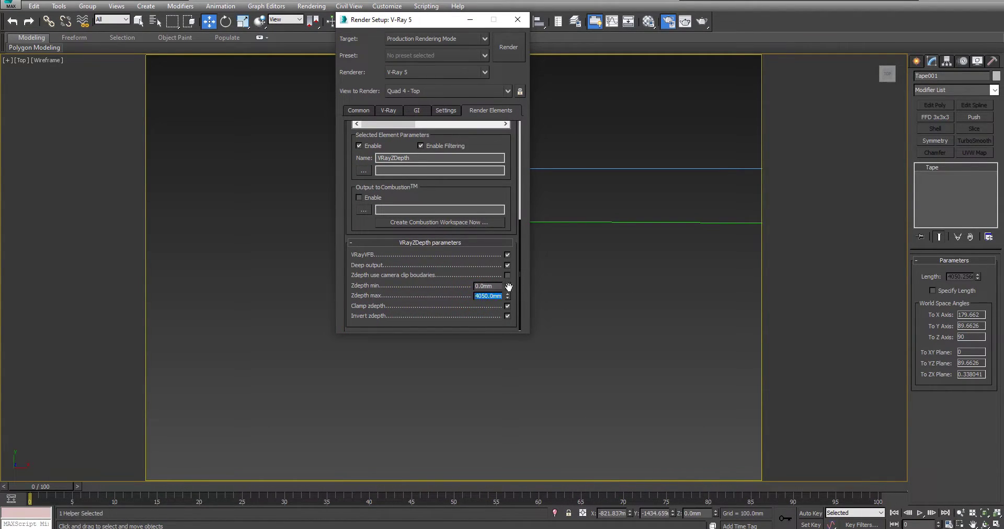
left_click_drag(498, 141, 512, 306)
left_click(516, 19)
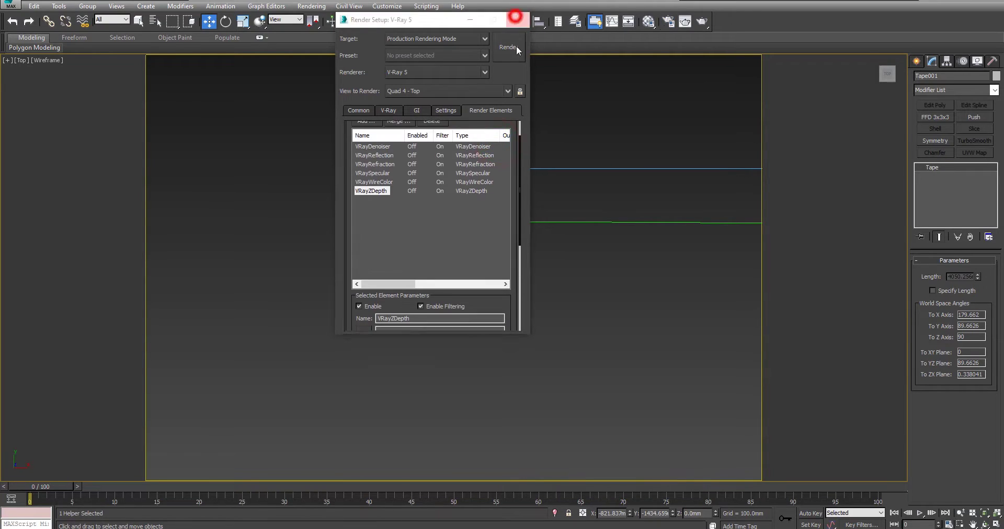
key("c")
key("F3")
left_click(703, 22)
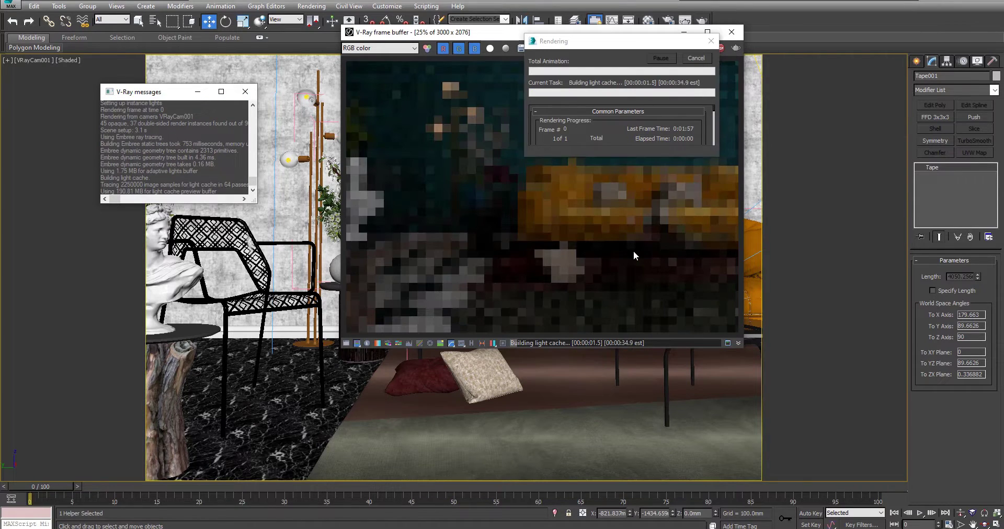
left_click_drag(501, 34, 443, 18)
left_click_drag(531, 19, 570, 34)
left_click_drag(581, 40, 858, 238)
left_click(551, 147)
scroll(563, 186, "up", 1)
scroll(563, 186, "down", 1)
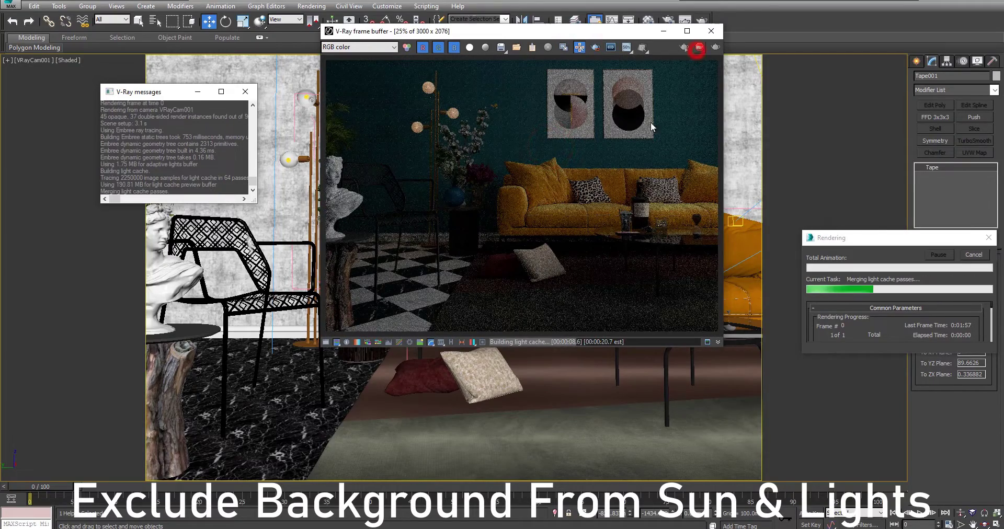
left_click(714, 31)
- In the perspective view, exclude the background object from the VRaySun's illumination and shadow casting
key("p")
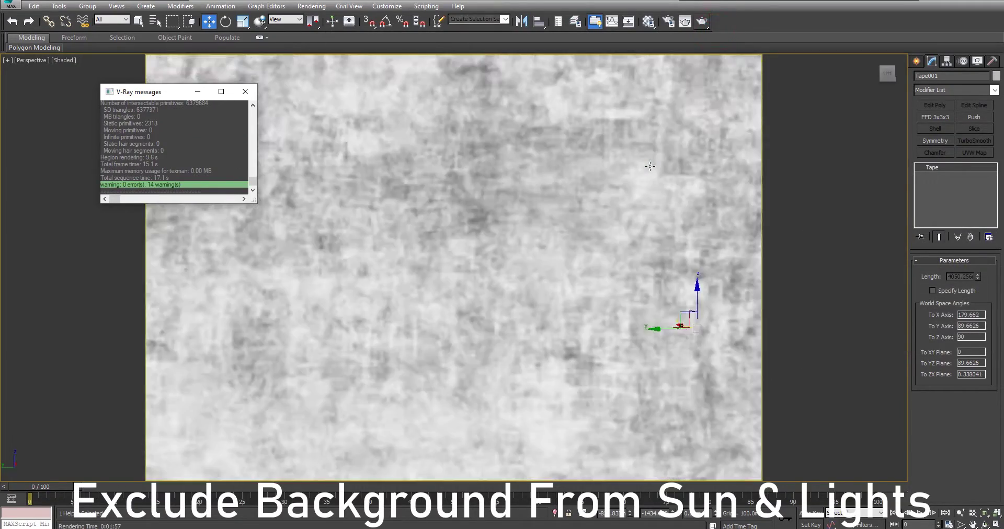
key("z")
middle_click_drag(638, 191, 593, 185, "alt")
left_click(626, 190)
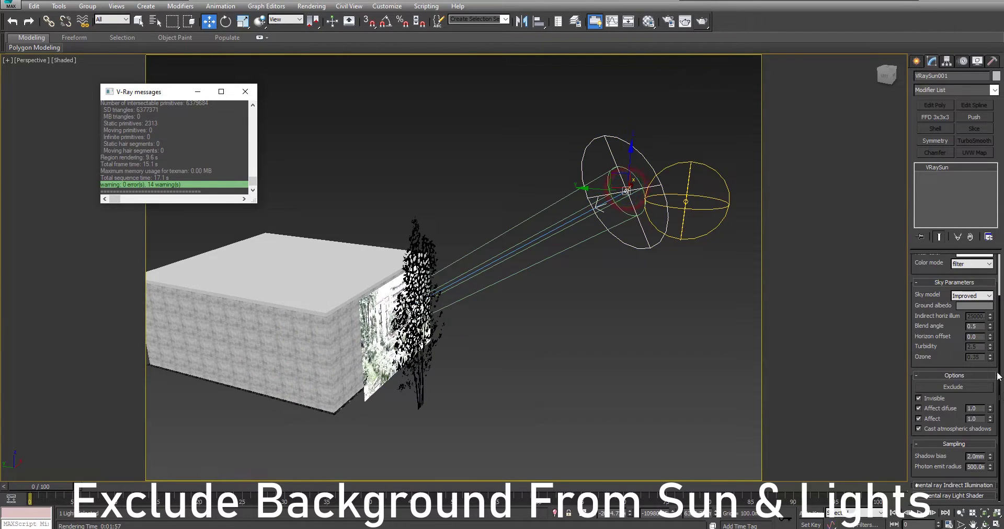
left_click(970, 389)
type("b")
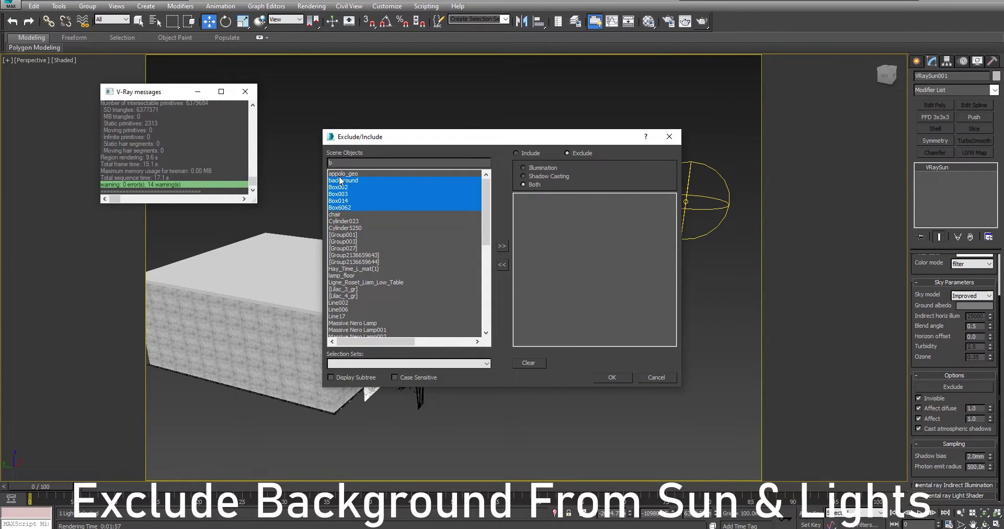
double_click(340, 181)
left_click(612, 377)
- Exclude the background object from the sphere VRayLight beside the sun
left_click(684, 198)
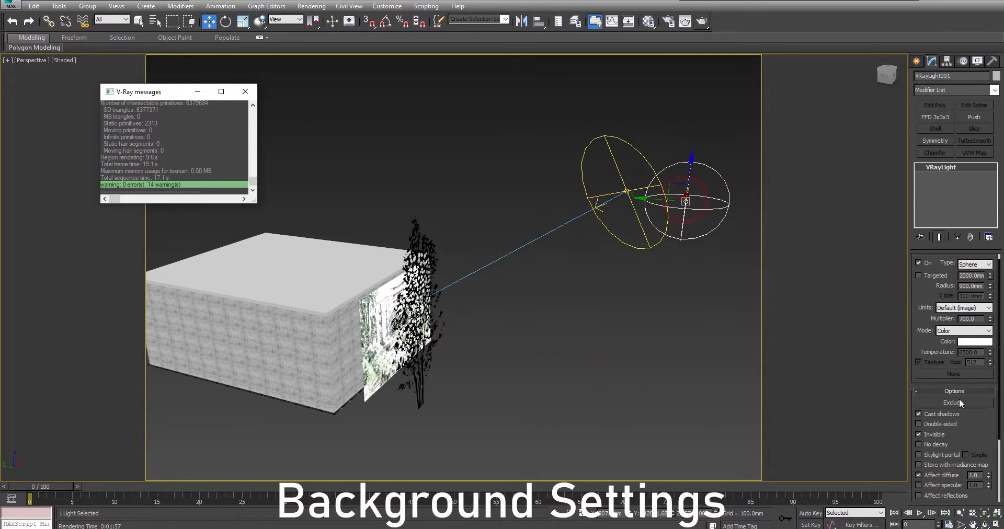
left_click(959, 403)
type("ba")
double_click(352, 178)
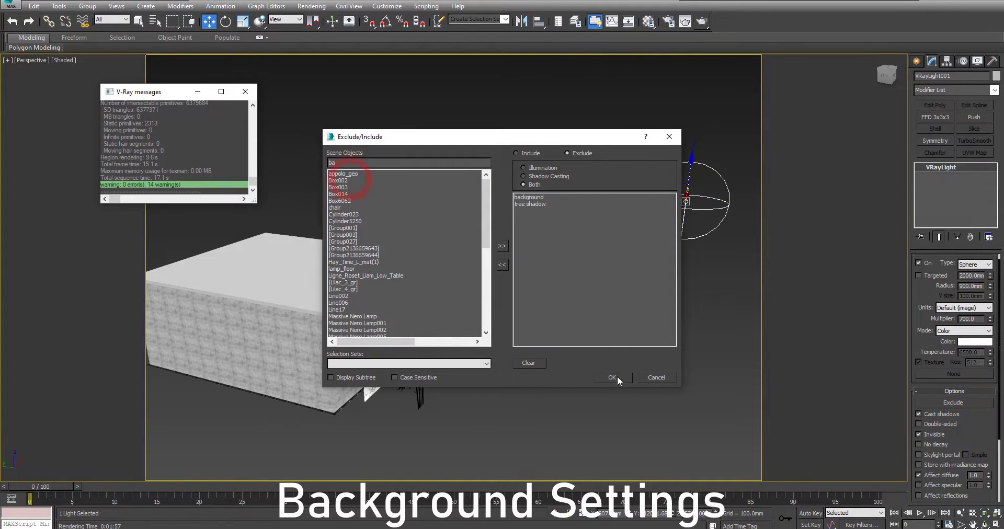
left_click(617, 377)
- Isolate the background plane and turn off Cast Shadows and Visible to Camera in its object properties
left_click(380, 296)
key("z")
left_click(508, 264)
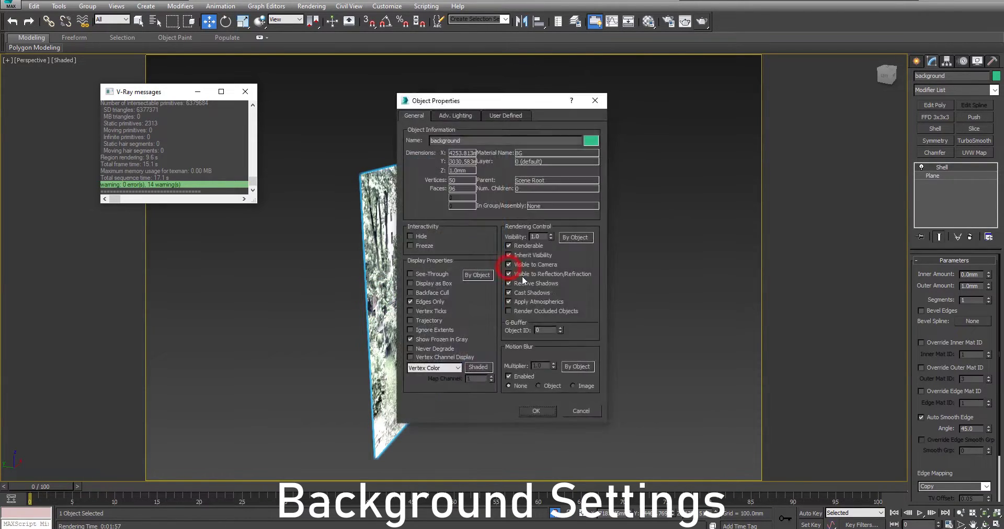
left_click(529, 294)
left_click(525, 264)
left_click(542, 411)
- End the isolation and start the production render of the VRayCam001 view
left_click(558, 513)
left_click(702, 21)
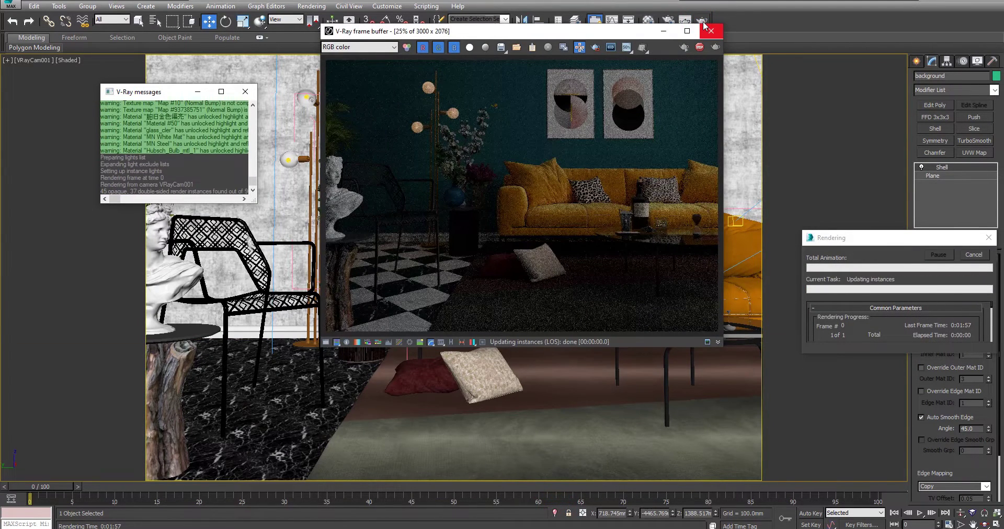